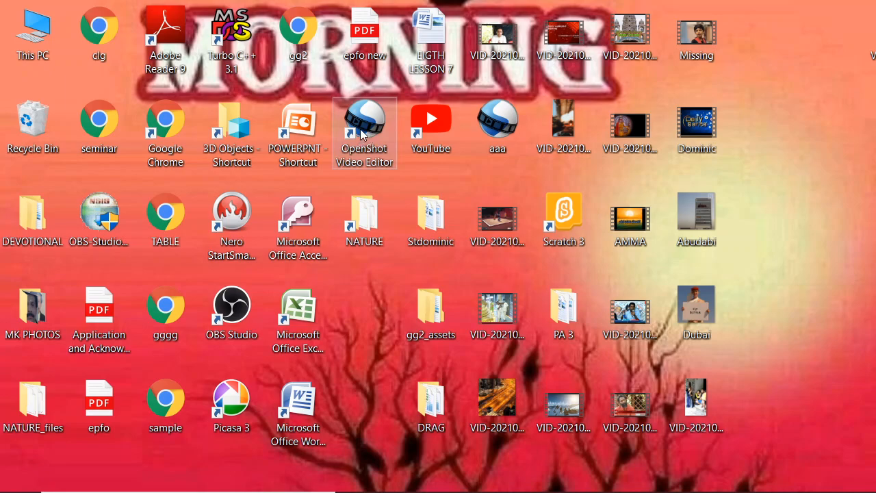
Step: Try to launch OpenShot Video Editor from its desktop shortcut, closing the stray folder window and the error dialog
double_click(361, 134)
right_click(361, 134)
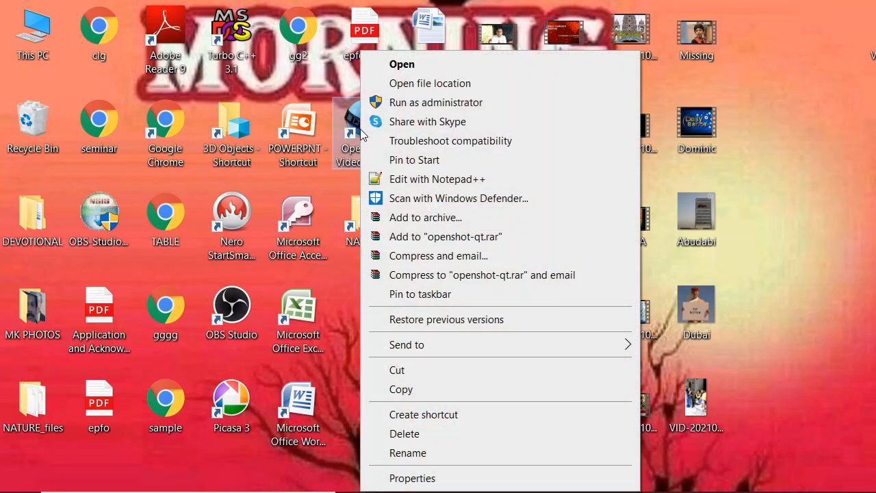
left_click(402, 65)
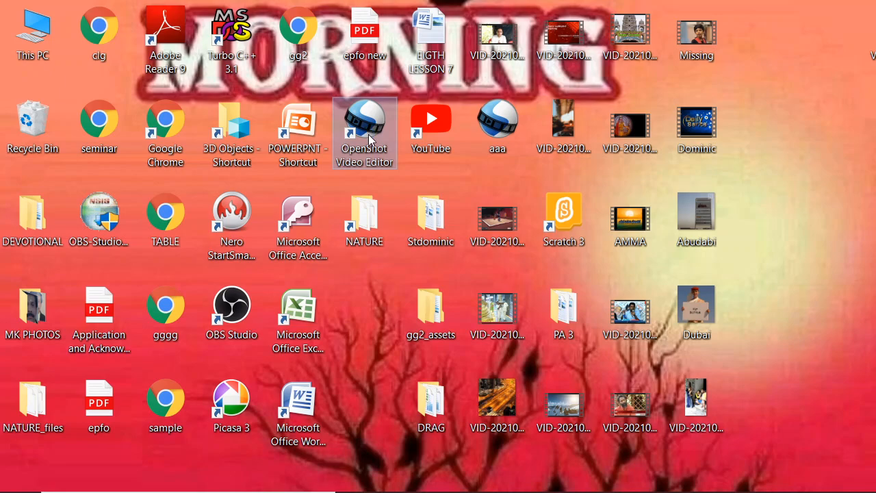
right_click(369, 134)
left_click(409, 66)
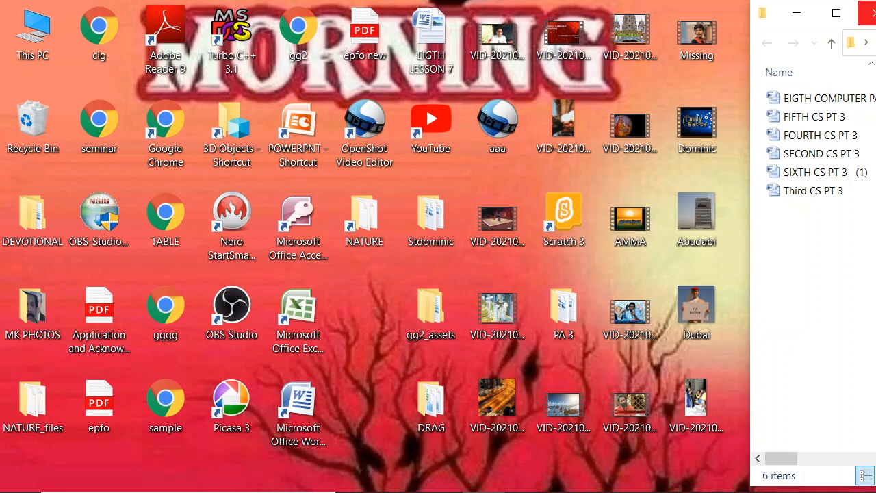
left_click(866, 13)
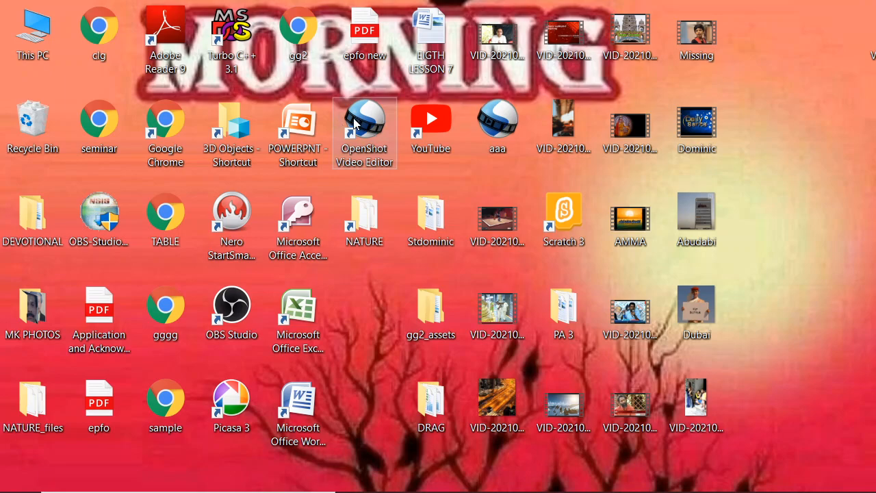
double_click(368, 133)
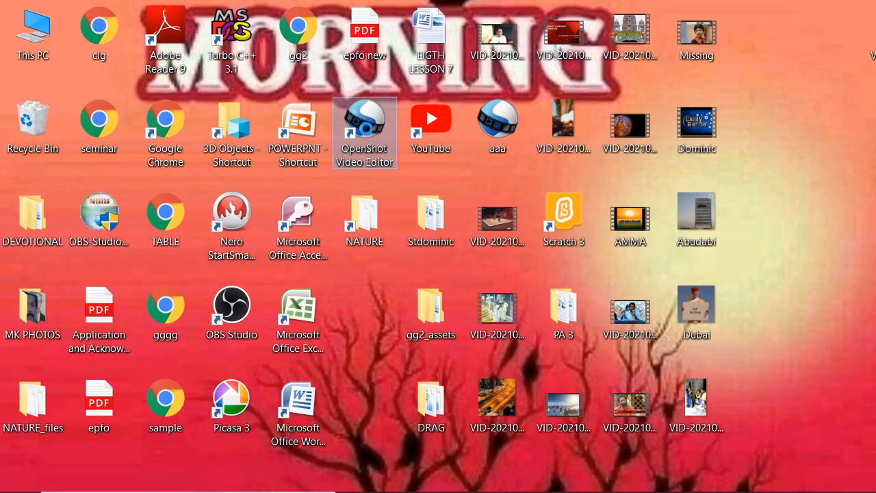
right_click(367, 134)
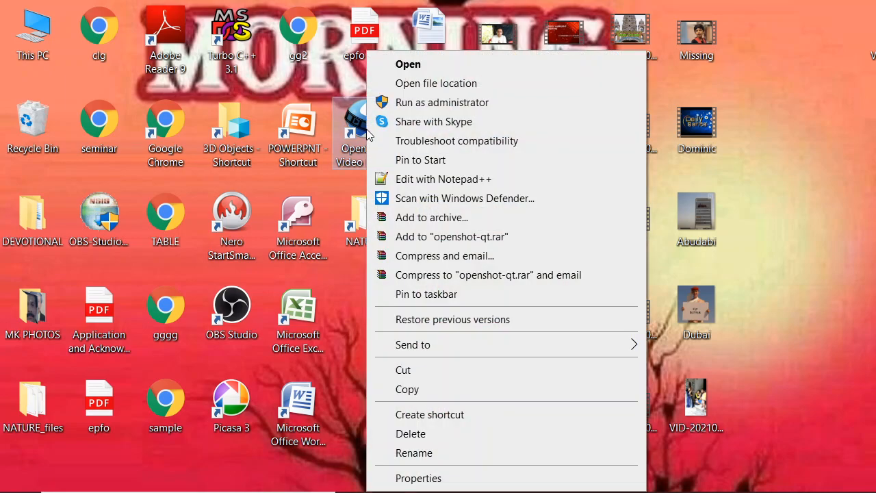
left_click(412, 65)
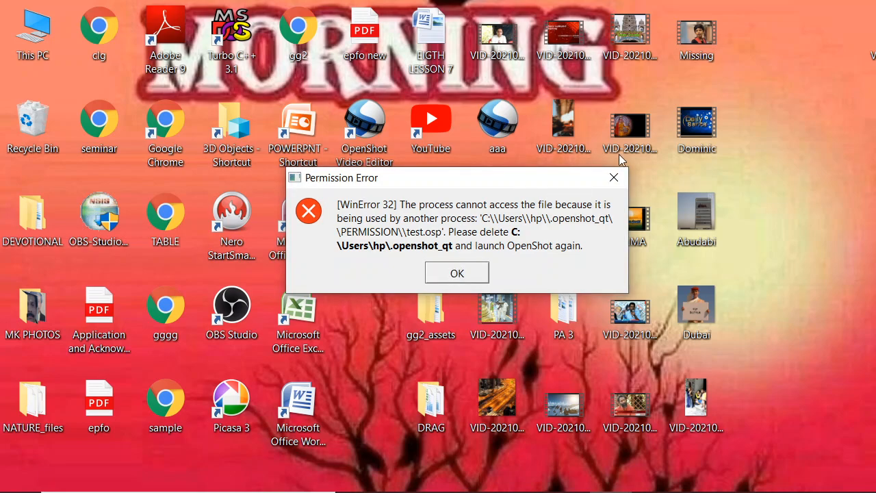
left_click(614, 179)
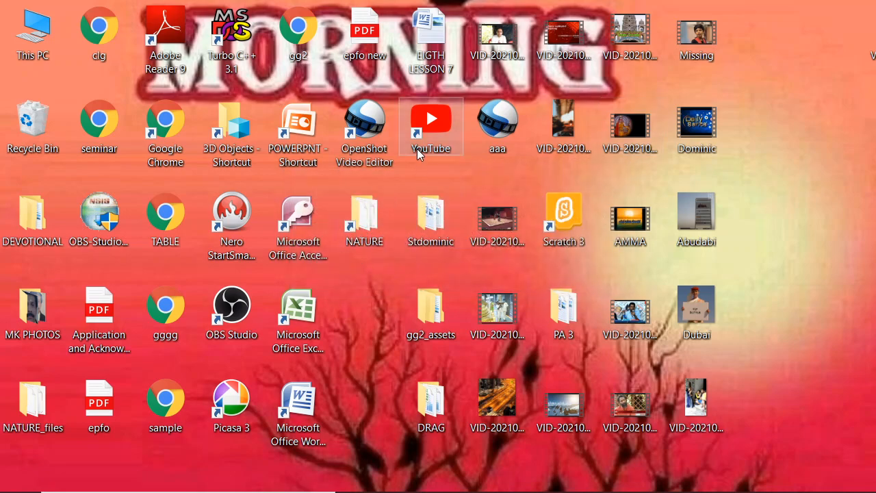
Step: Launch OpenShot Video Editor from its desktop shortcut and switch the window layout to Simple View
right_click(363, 136)
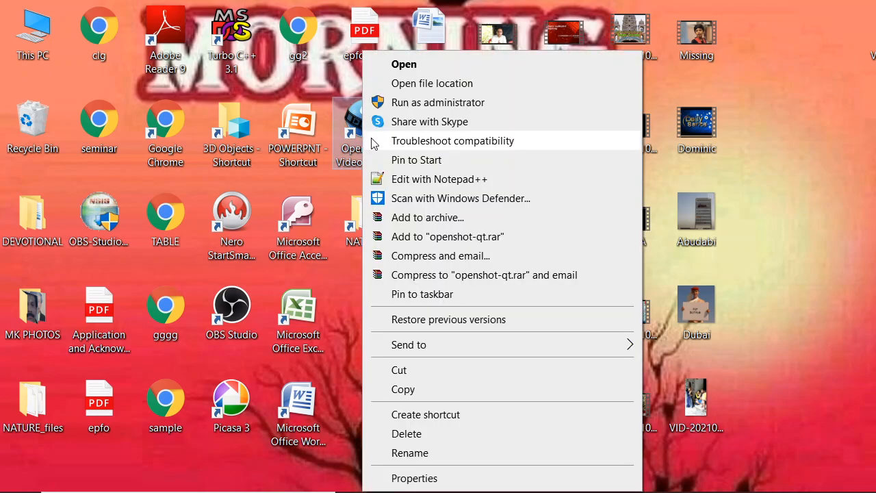
left_click(404, 66)
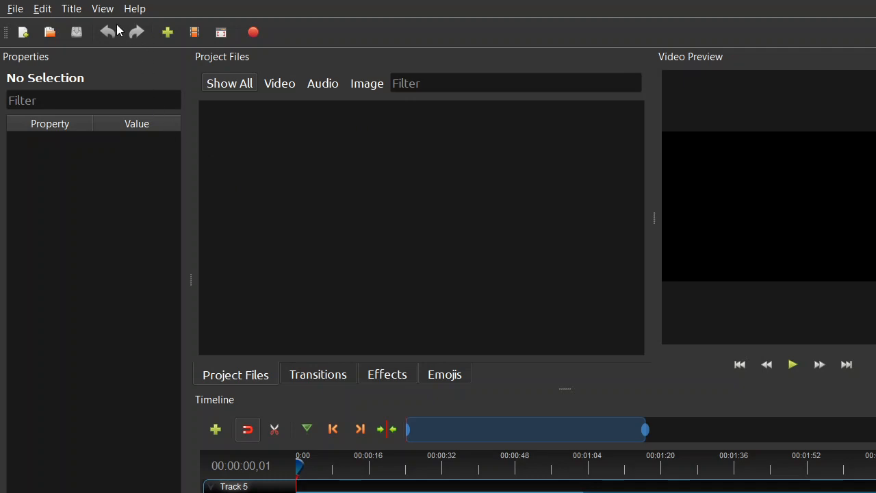
left_click(102, 9)
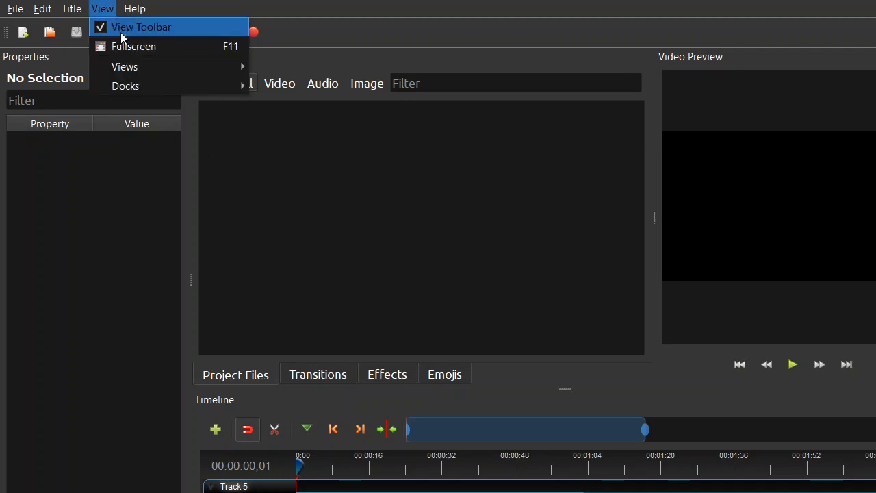
mouse_move(136, 88)
mouse_move(147, 68)
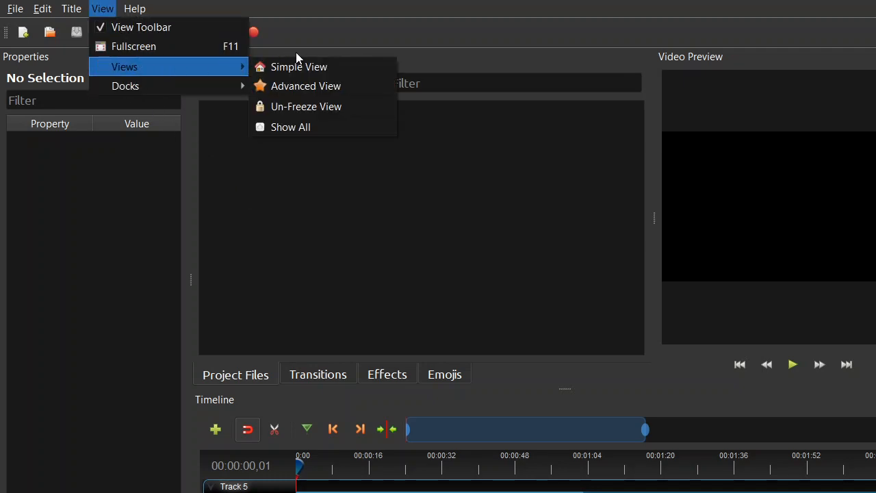
left_click(292, 69)
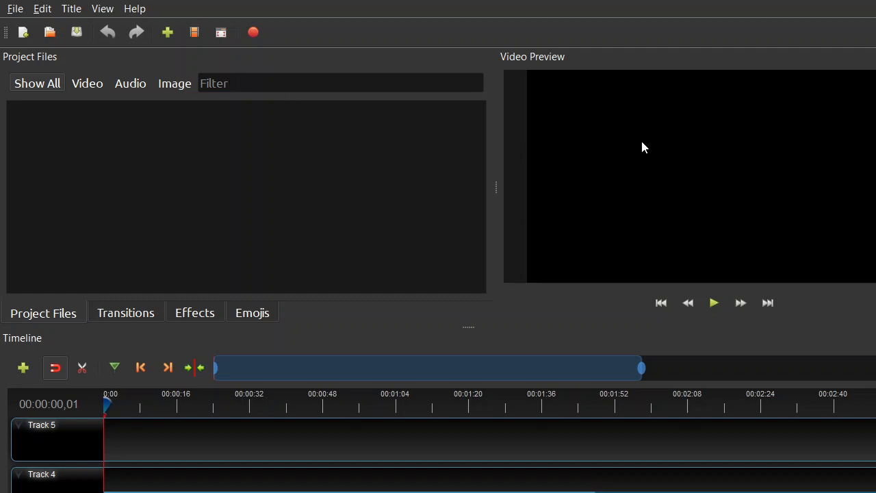
Step: Widen the Video Preview area and move the playhead to about 21 seconds and back to the timeline's start
left_click_drag(494, 186, 431, 184)
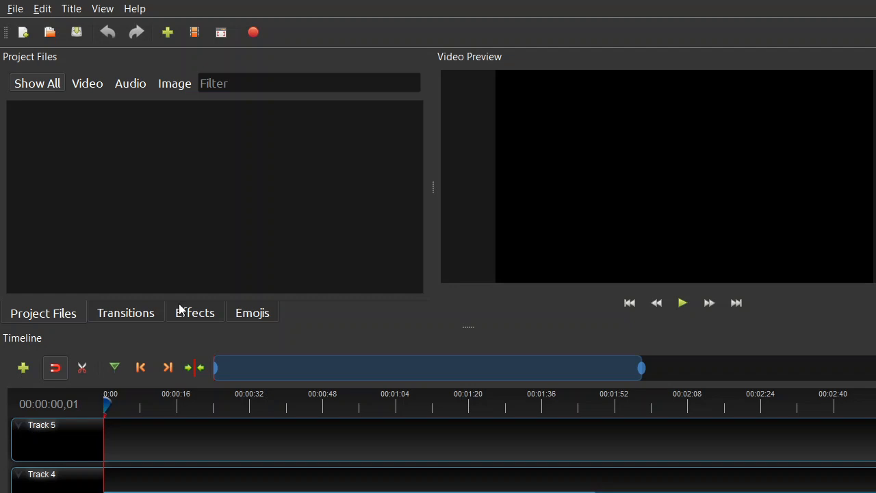
left_click(56, 368)
left_click_drag(104, 404, 203, 413)
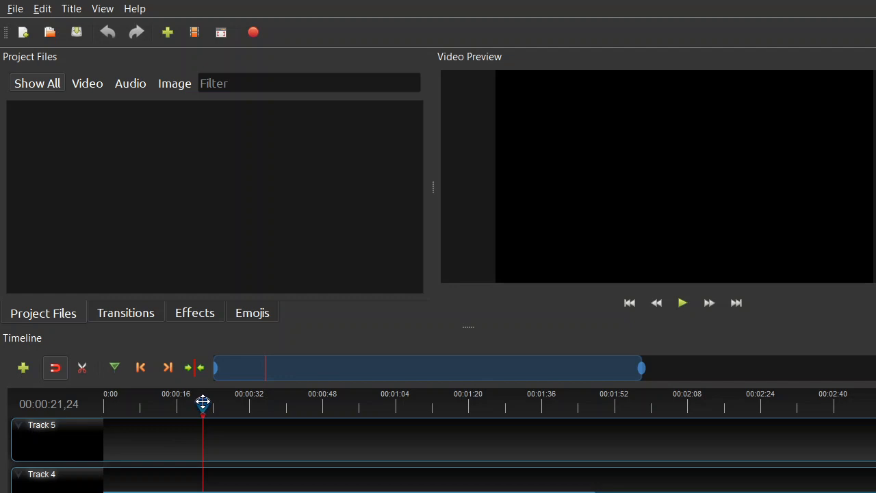
left_click(205, 404)
left_click_drag(205, 404, 106, 399)
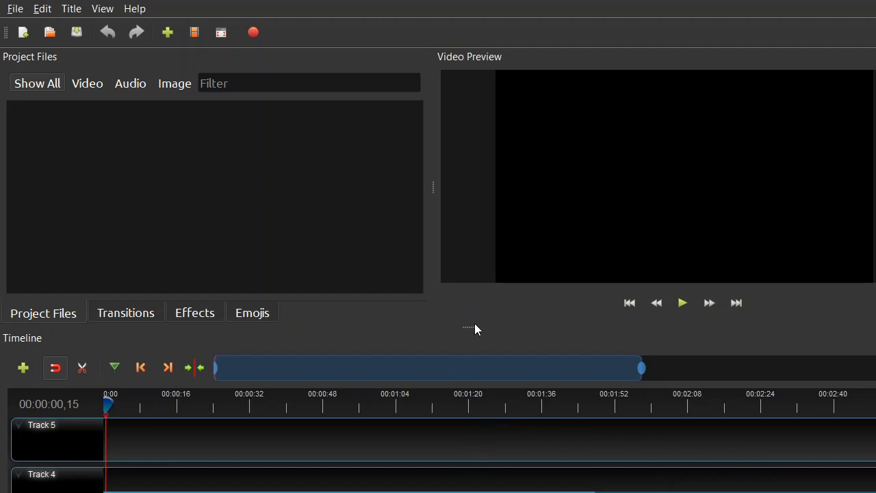
Step: Enlarge the timeline area upwards and look through its tracks from Track 5 down to Track 1
left_click_drag(470, 327, 463, 257)
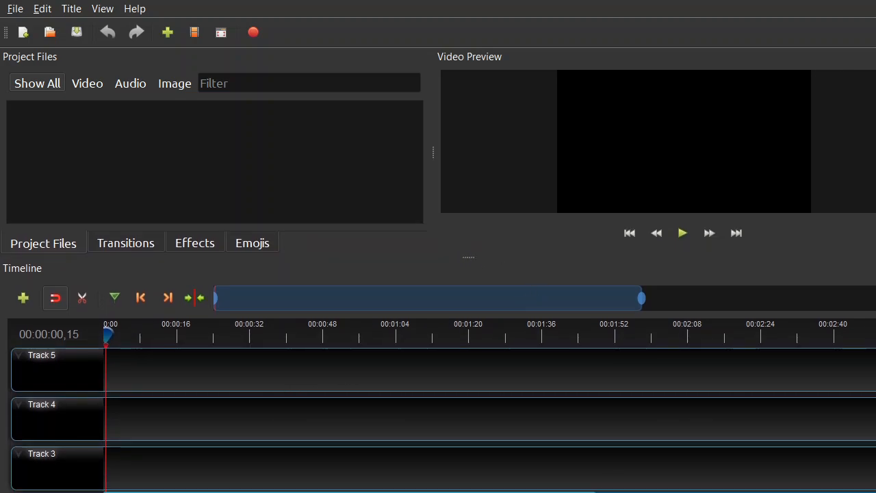
scroll(490, 419, "down", 1)
scroll(489, 419, "down", 3)
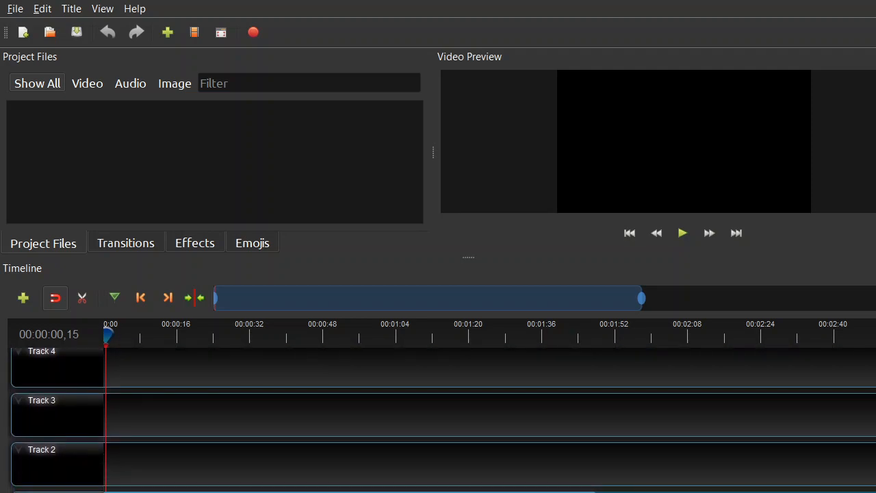
scroll(490, 419, "down", 1)
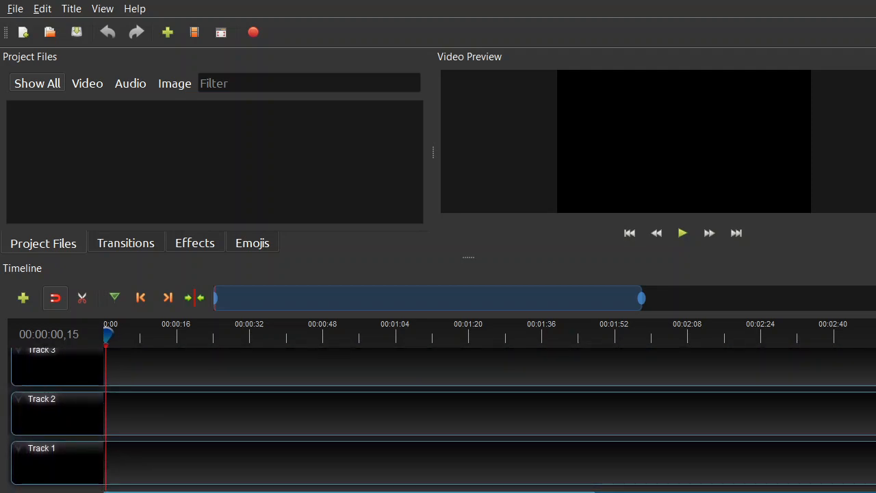
scroll(490, 419, "up", 1)
scroll(489, 419, "up", 3)
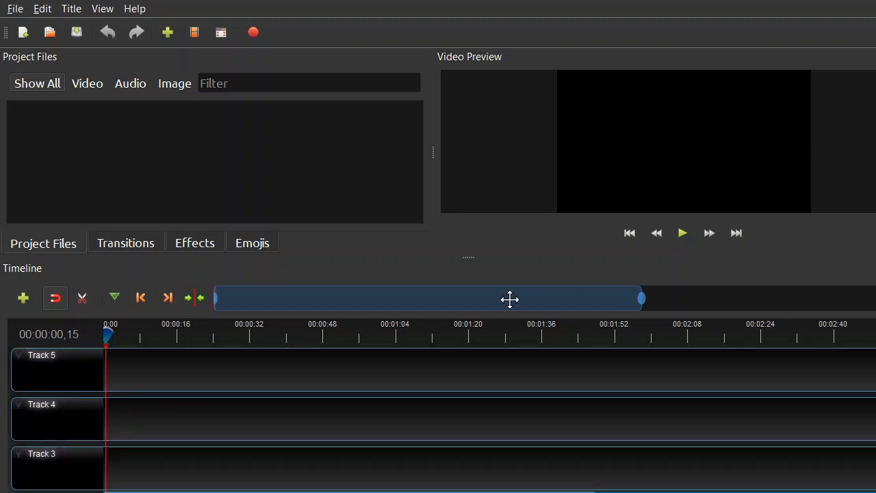
Step: Add a track above Track 5 and remove the added track again
right_click(57, 376)
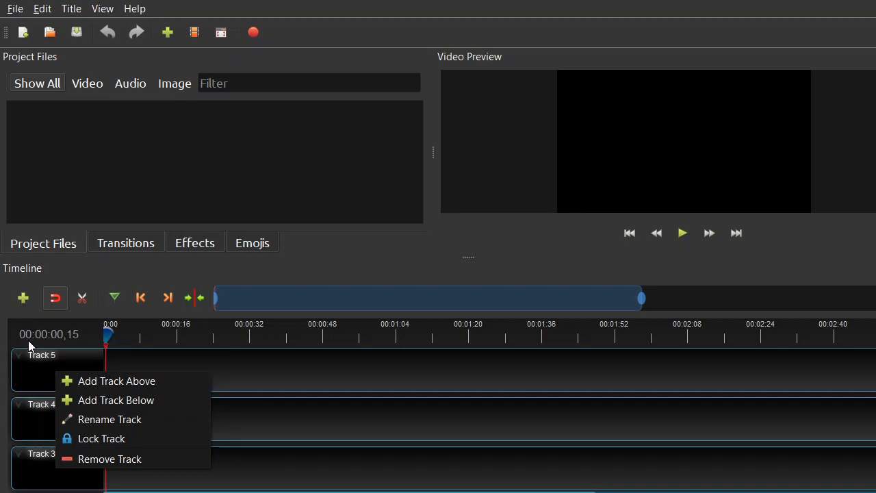
left_click(89, 382)
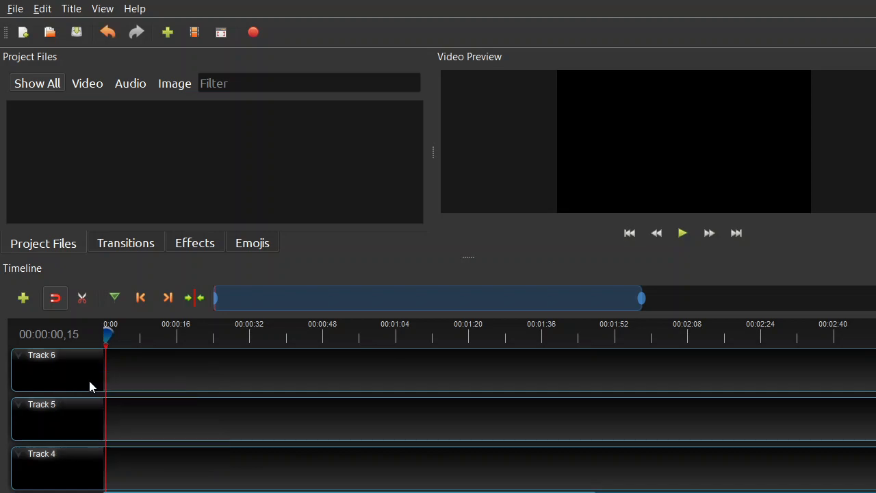
right_click(57, 367)
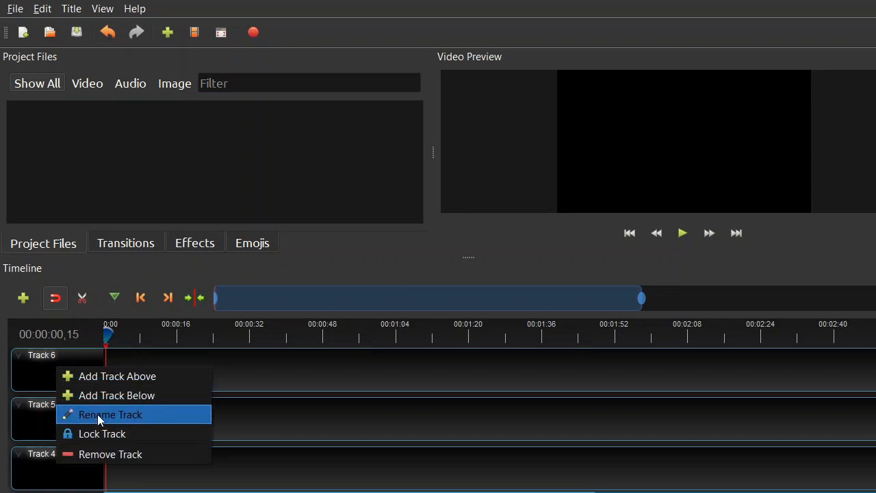
left_click(119, 455)
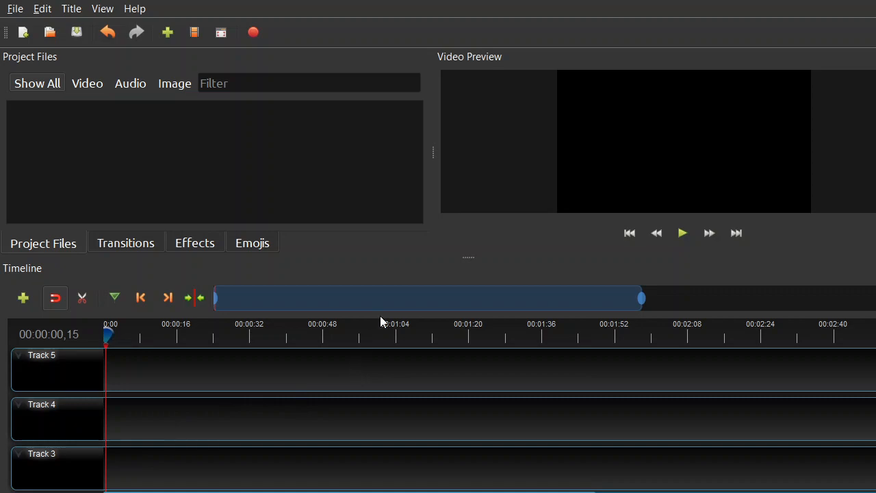
Step: Enlarge the project files and preview area, and start a new project without saving the current changes
left_click_drag(468, 256, 463, 297)
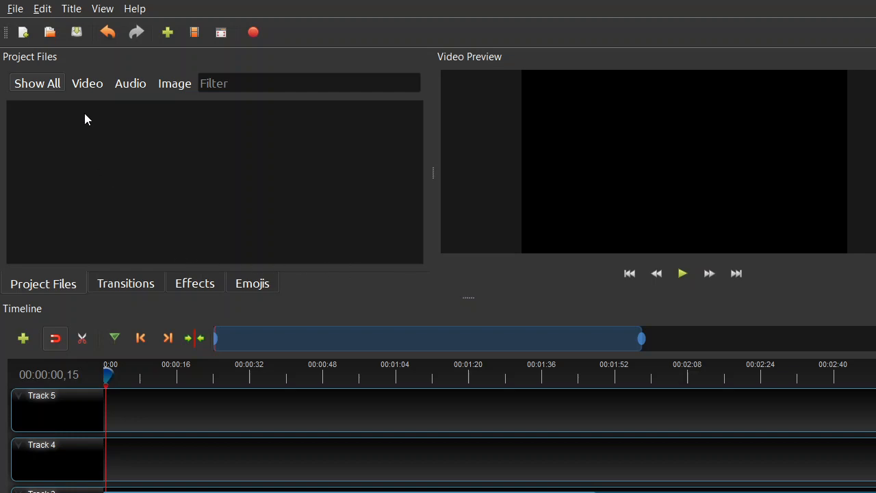
left_click(13, 11)
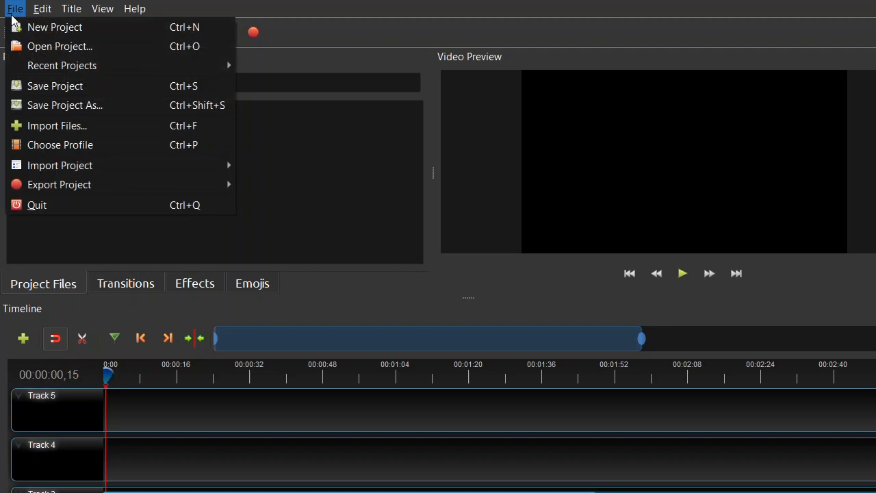
left_click(23, 30)
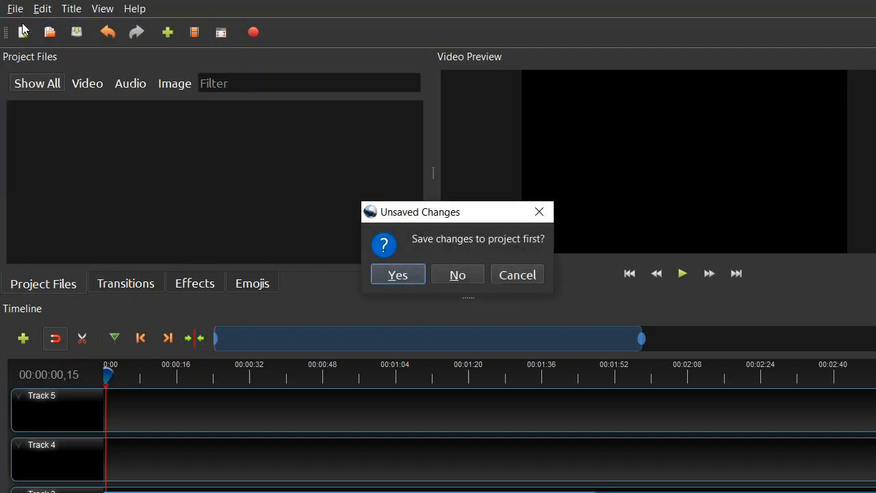
left_click(453, 274)
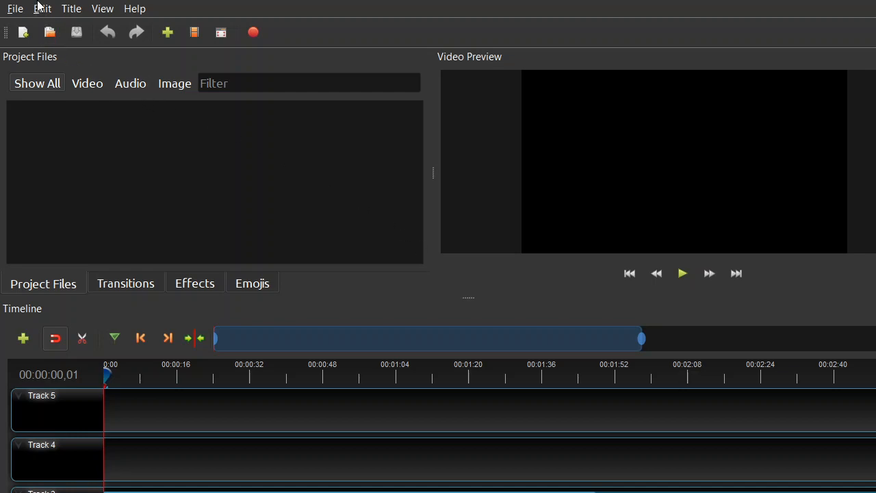
Step: Import the Dominic MP4 video from the Desktop folder into the project files
left_click(15, 10)
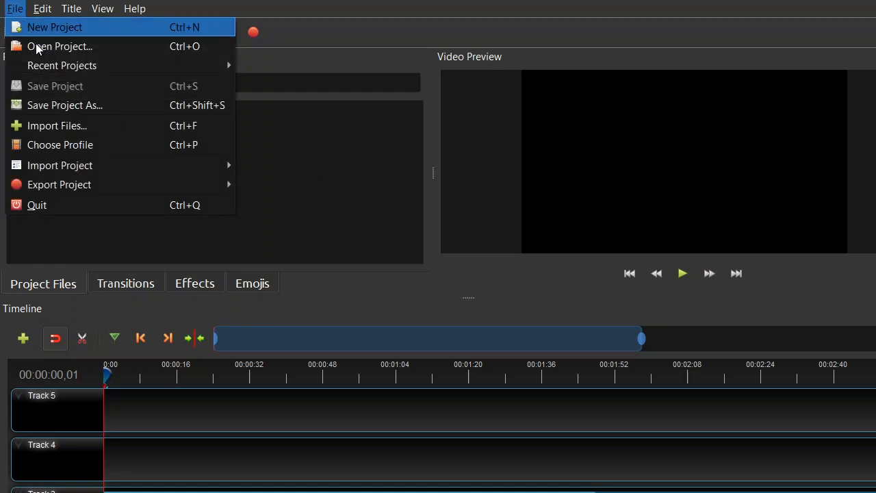
left_click(47, 126)
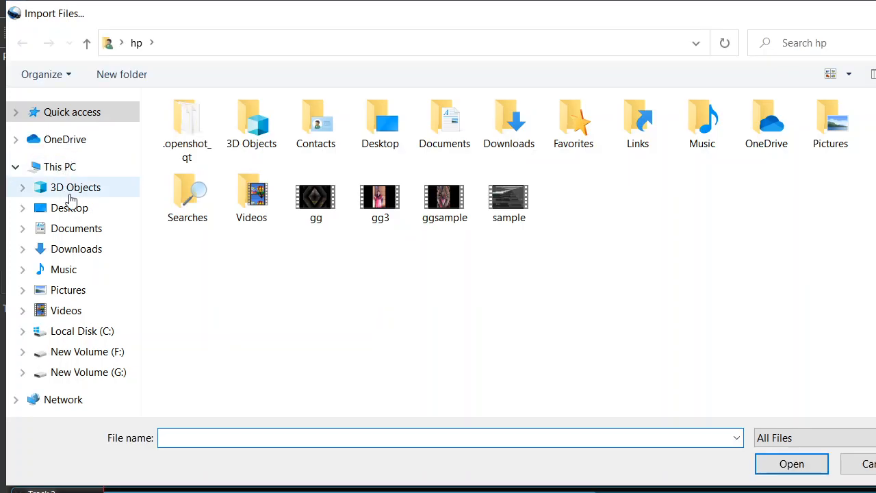
left_click(69, 213)
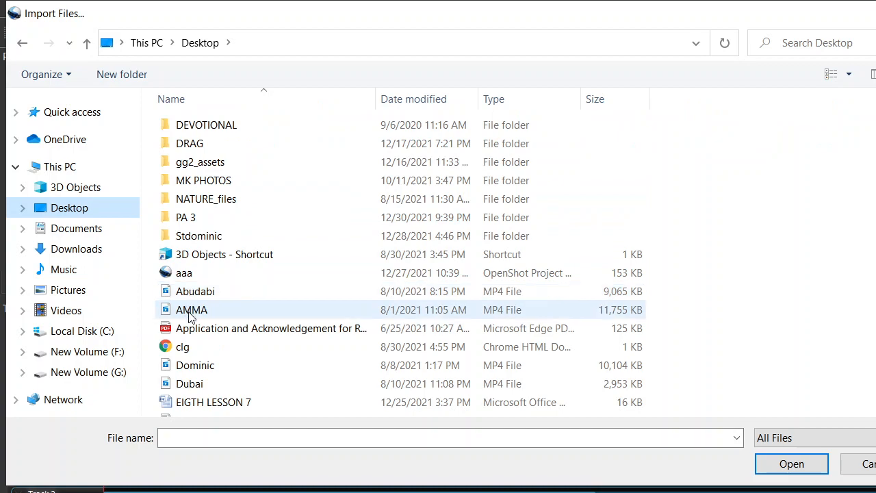
left_click(191, 312)
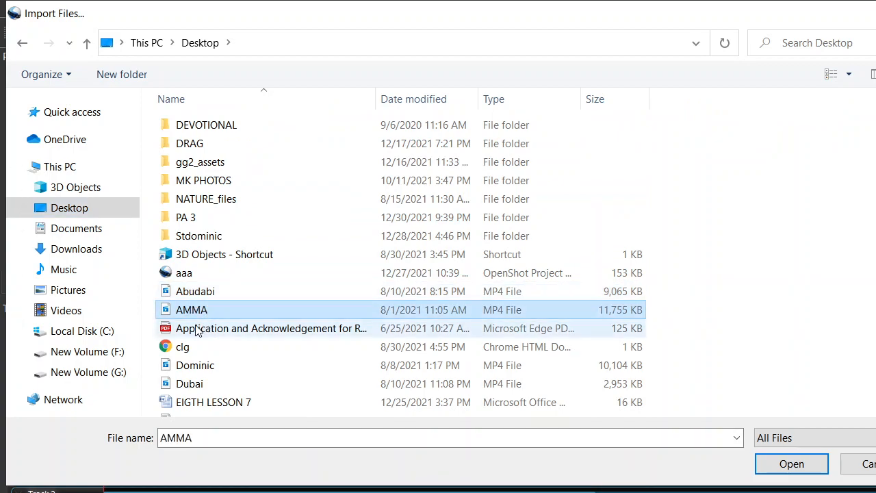
left_click(186, 369)
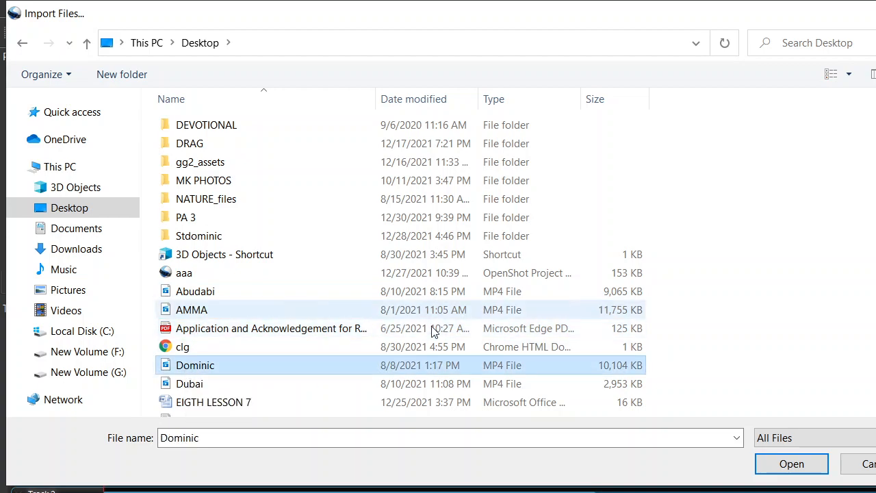
left_click(791, 465)
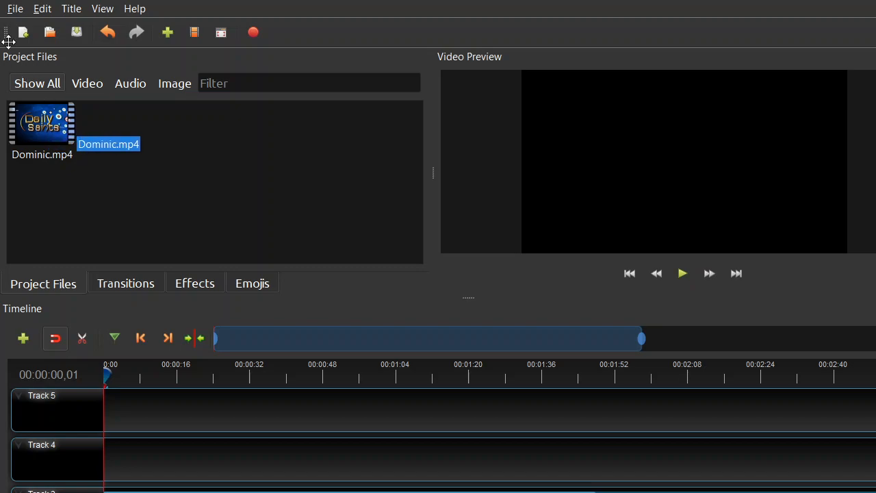
Step: Import the AMMA MP4 video from the Desktop folder into the project files
left_click(168, 35)
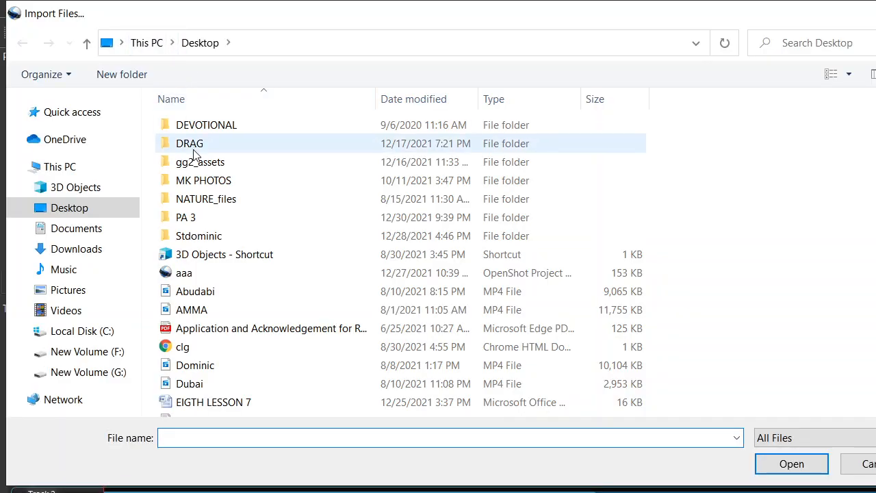
left_click(196, 312)
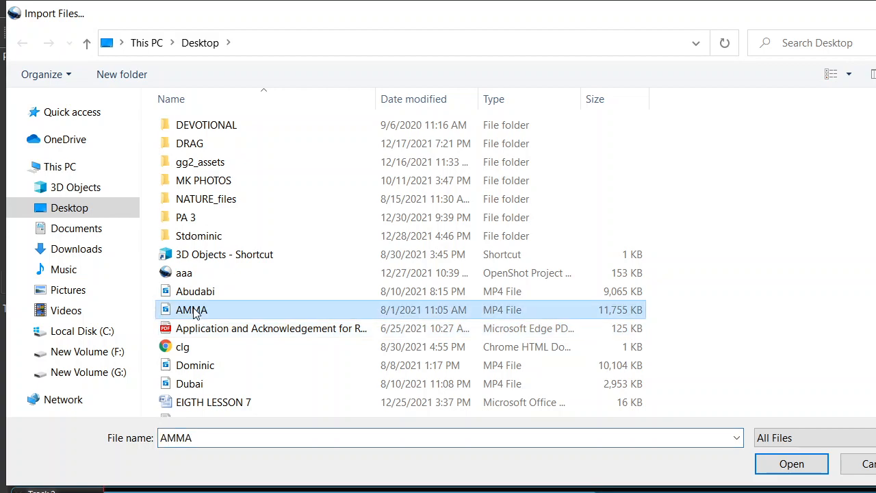
left_click(792, 468)
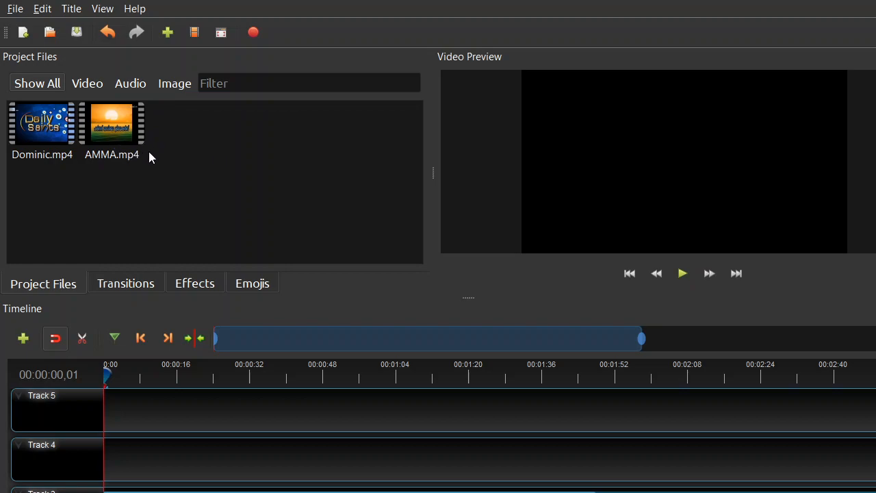
Step: Place Dominic.mp4 at the start of Track 5, play it in the preview, and place AMMA.mp4 near the start of Track 4
left_click(55, 117)
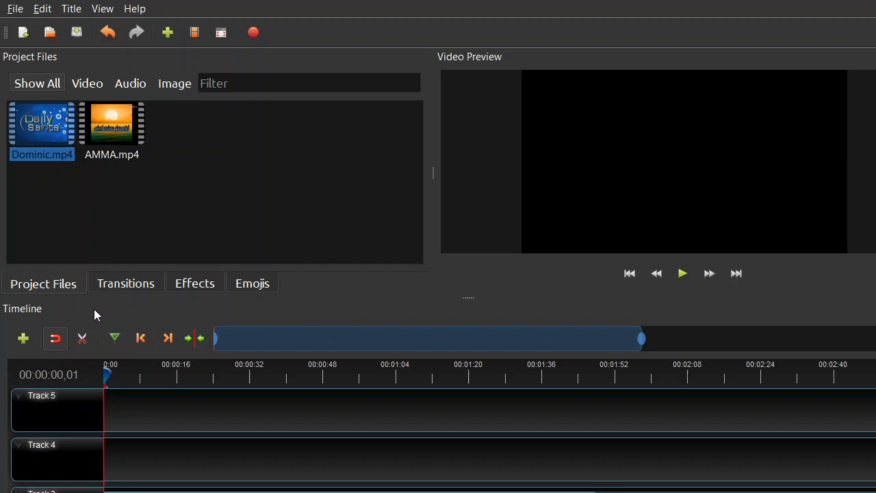
left_click_drag(44, 139, 108, 409)
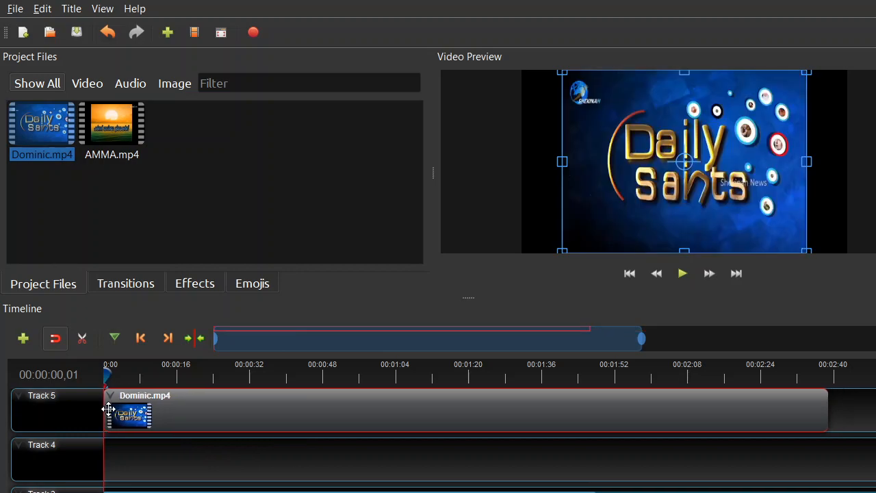
left_click(683, 274)
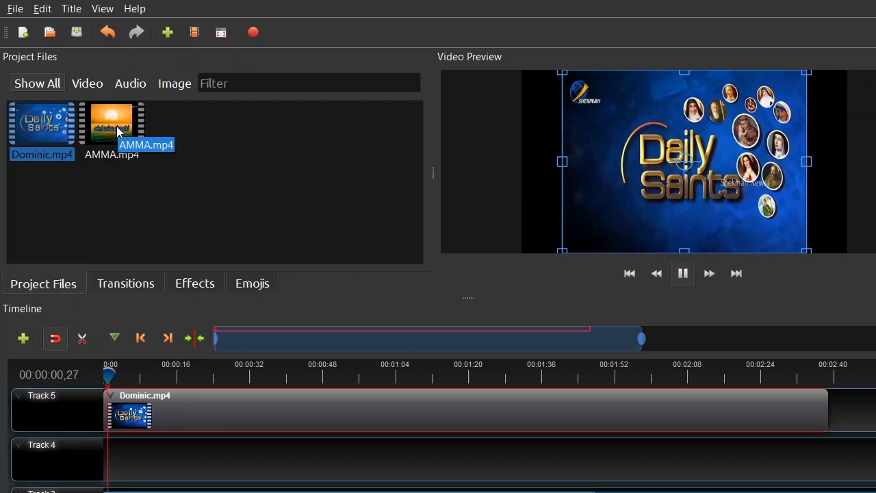
left_click_drag(118, 131, 179, 361)
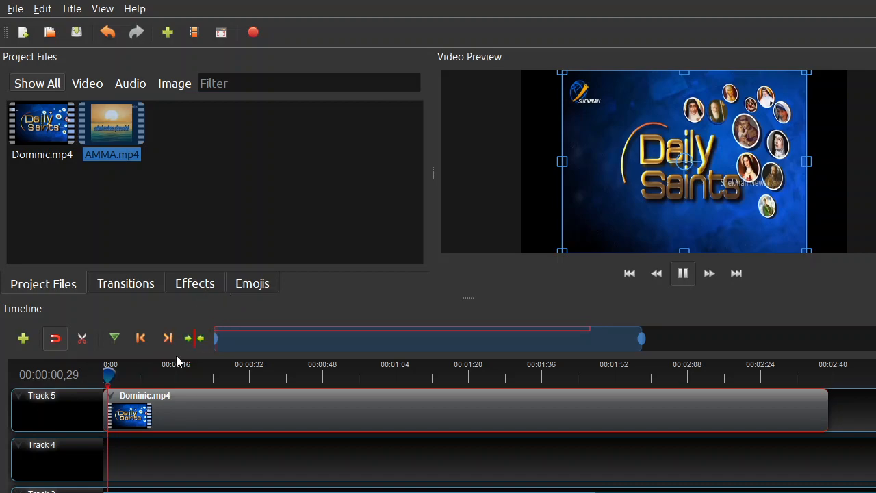
left_click_drag(108, 137, 123, 458)
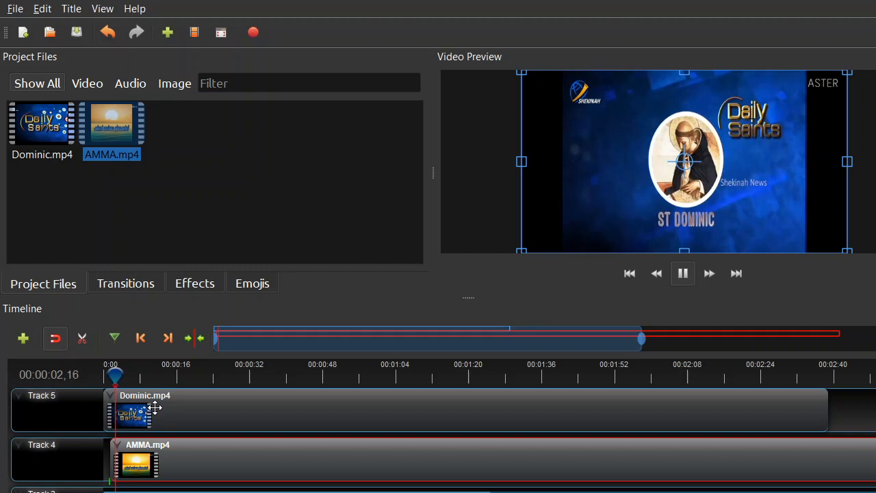
Step: Import the Dubai MP4 video from the Desktop folder and remove it from the project again
left_click(167, 33)
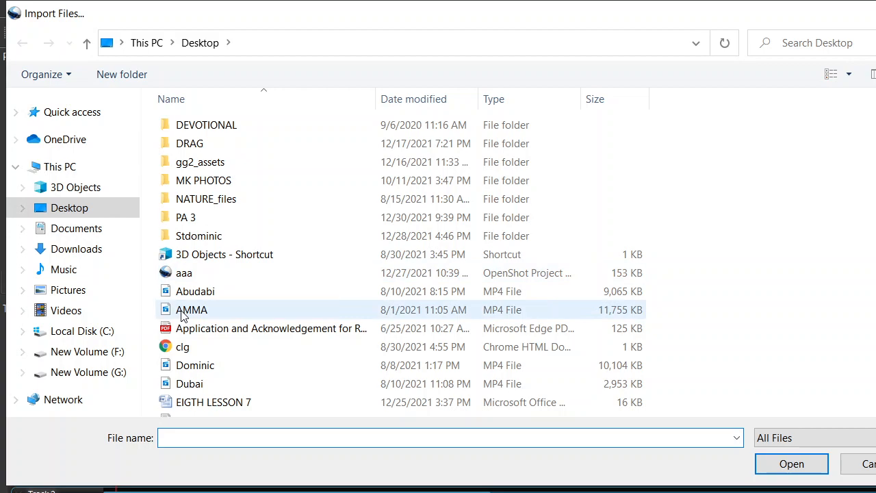
left_click(196, 384)
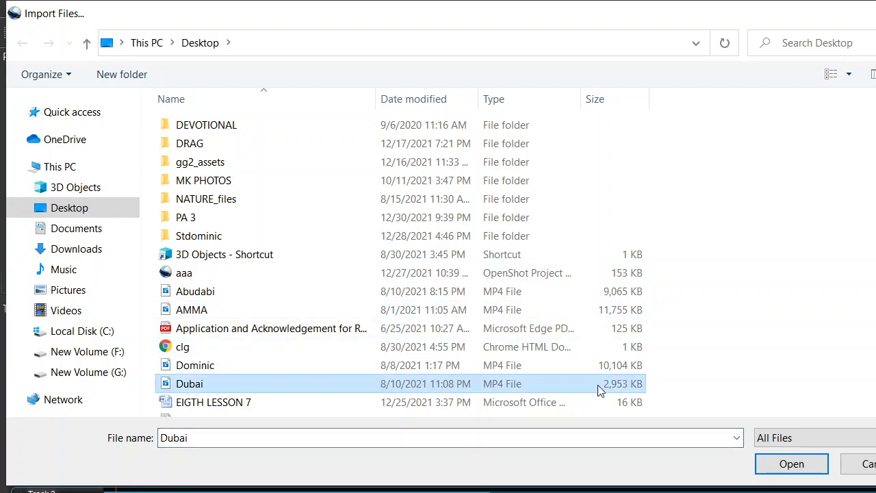
left_click(784, 467)
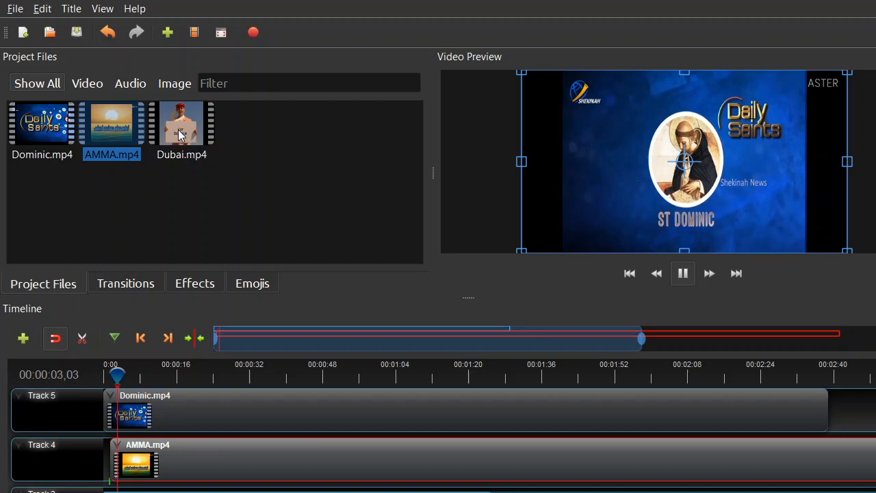
right_click(178, 129)
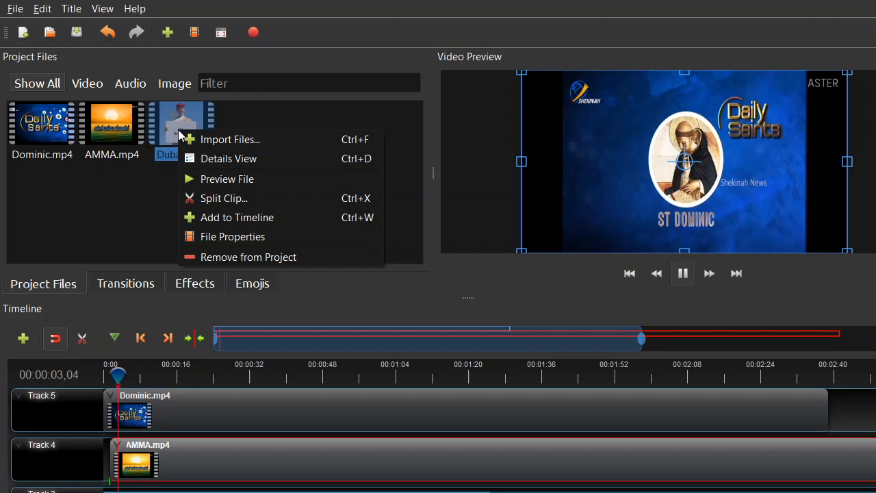
left_click(239, 257)
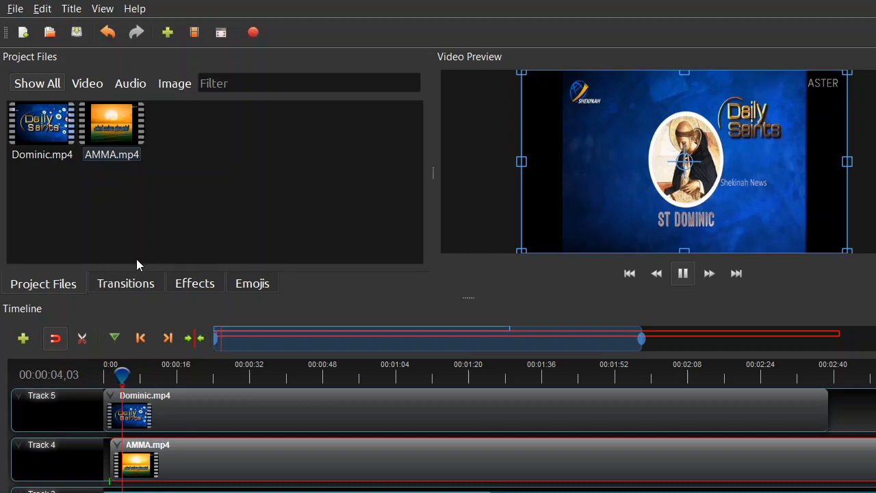
Step: Add a new track at the top of the timeline and remove that empty track again
left_click(23, 339)
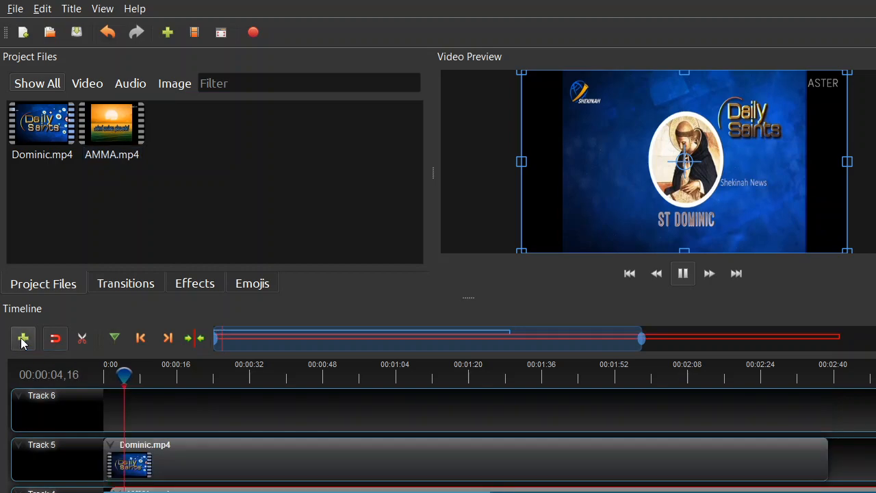
right_click(58, 406)
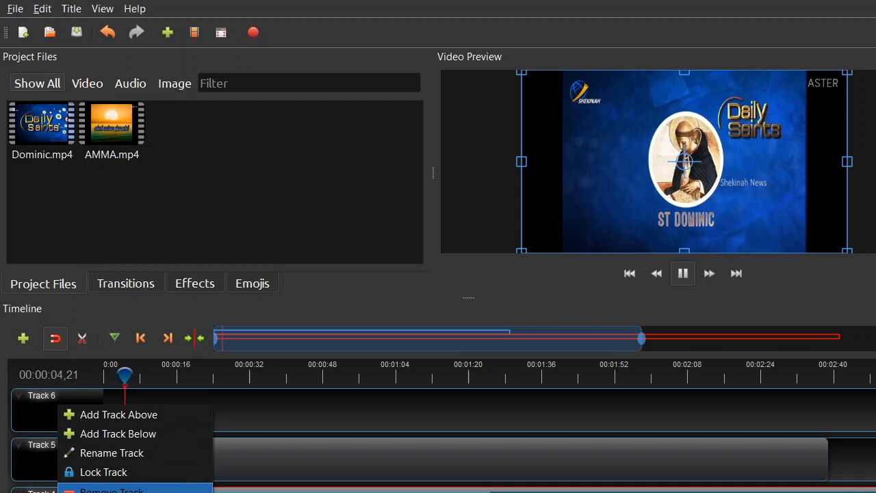
left_click(109, 490)
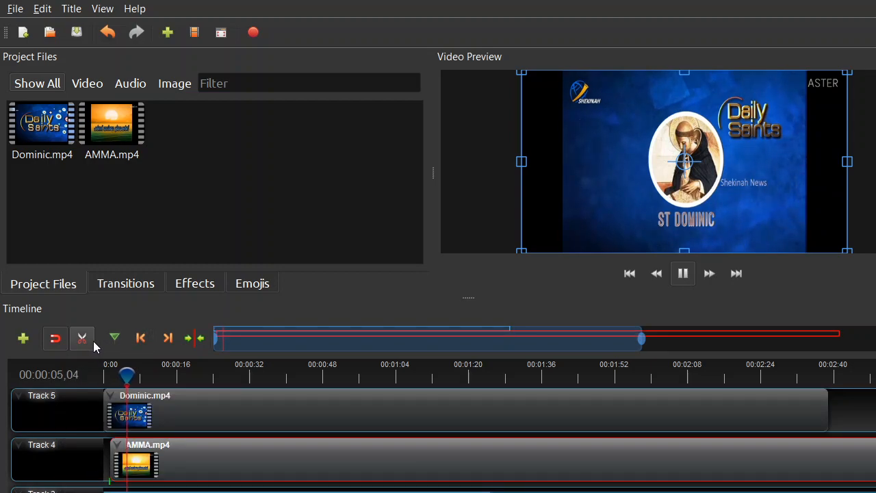
Step: Turn off timeline snapping and split the Dominic clip on Track 5 at about 4 seconds with the Razor tool
left_click(57, 341)
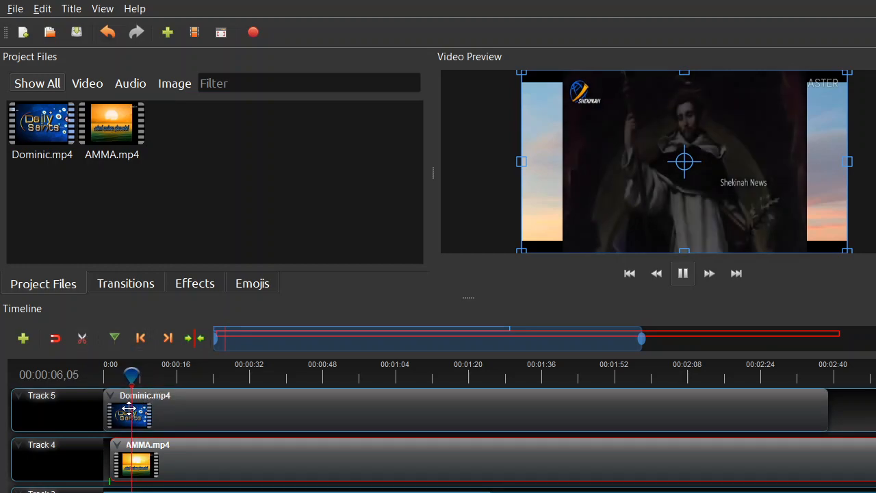
left_click_drag(130, 377, 112, 380)
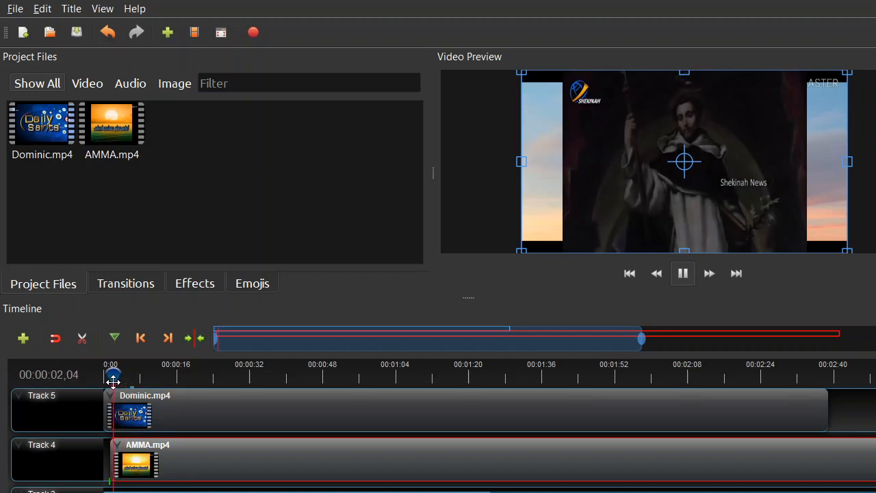
left_click(82, 339)
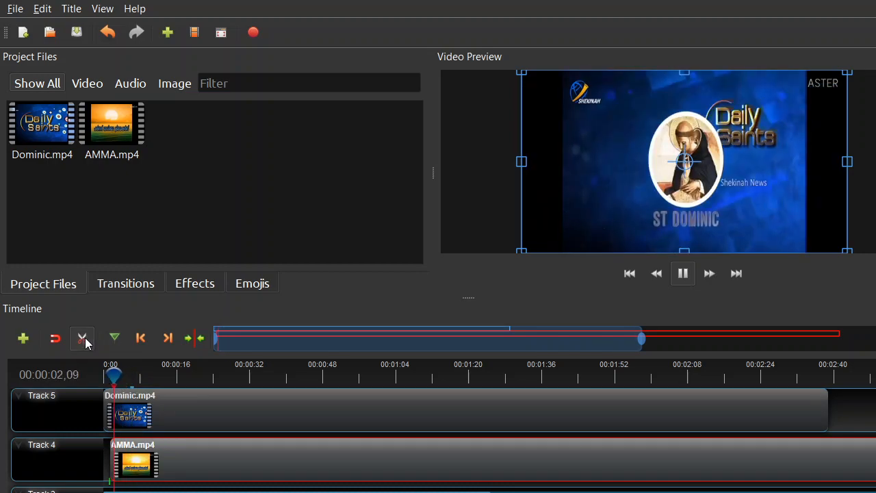
left_click(121, 407)
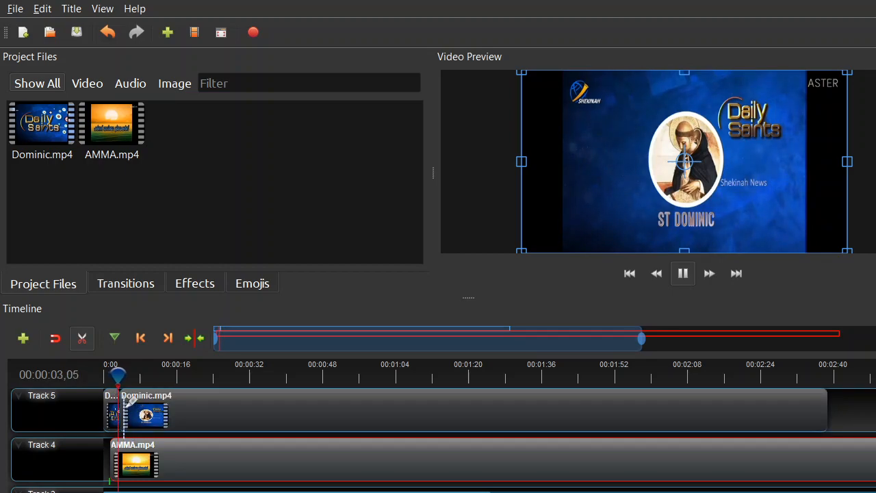
left_click(111, 374)
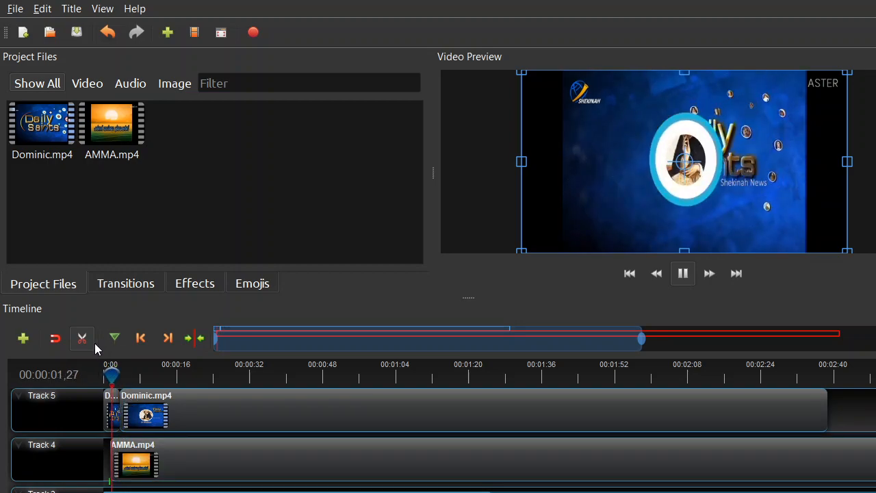
left_click(81, 340)
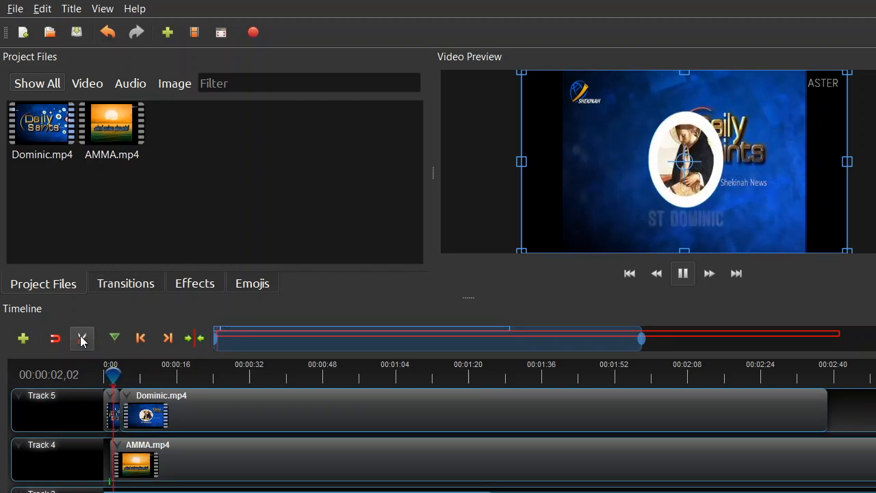
Step: Remove the longer second piece of the split Dominic clip from Track 5
left_click(152, 415)
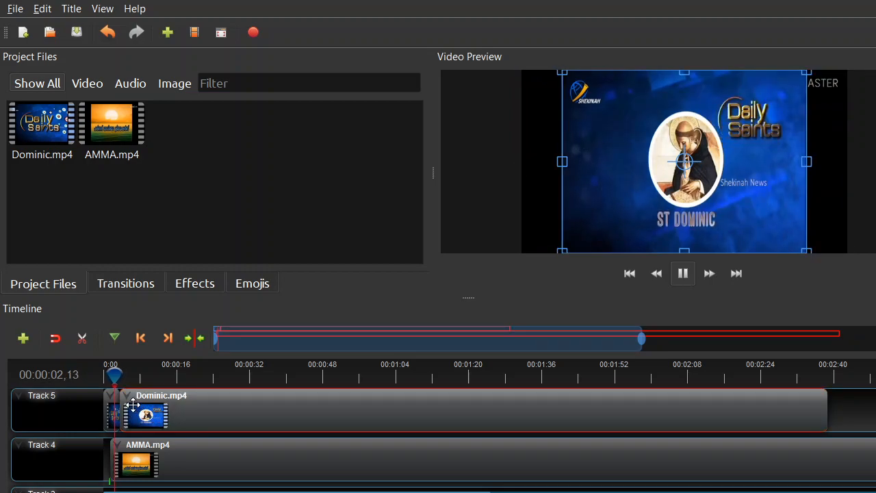
right_click(136, 404)
left_click(147, 389)
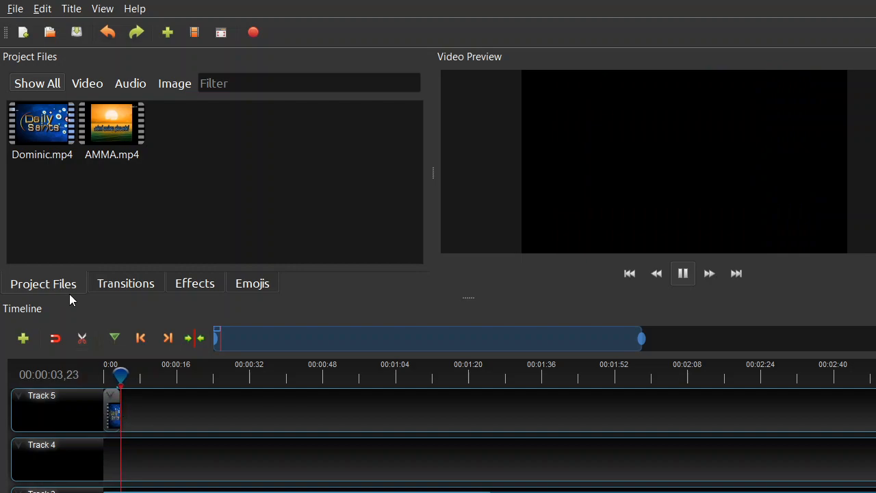
Step: Place Dominic.mp4 on Track 5 again from about 5 seconds and split it at about 10 seconds with the Razor tool
left_click_drag(41, 132, 142, 415)
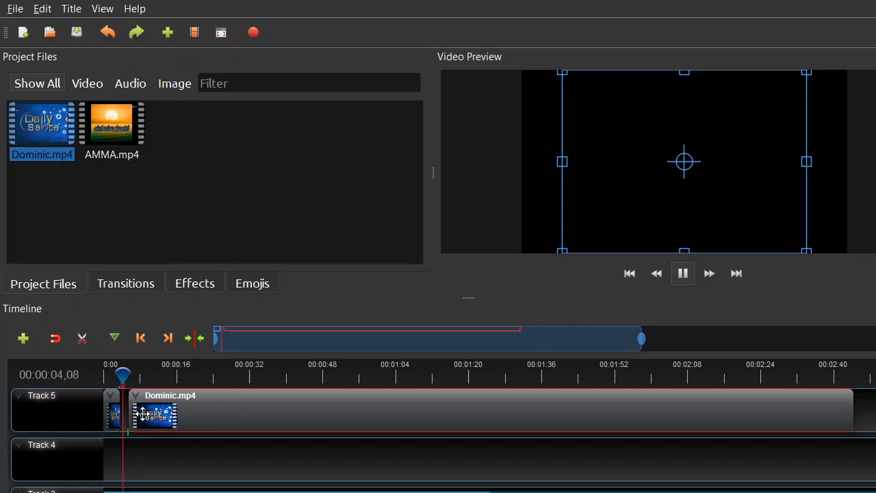
left_click(91, 345)
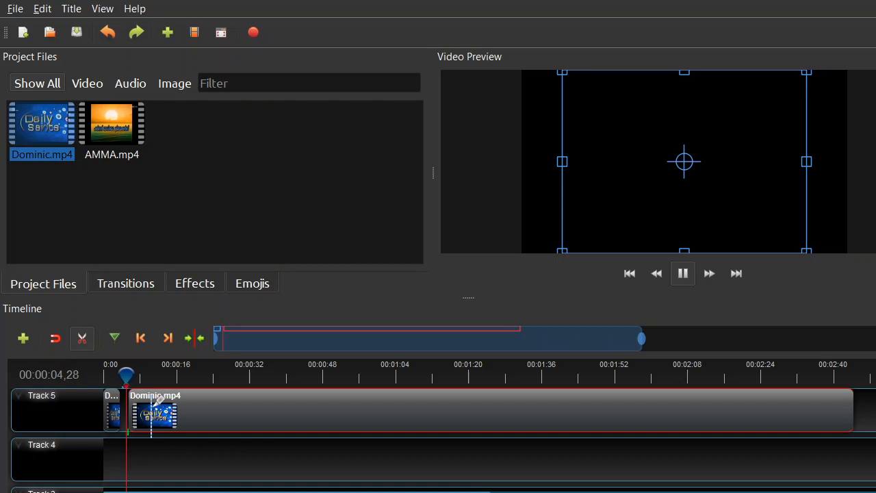
left_click(152, 402)
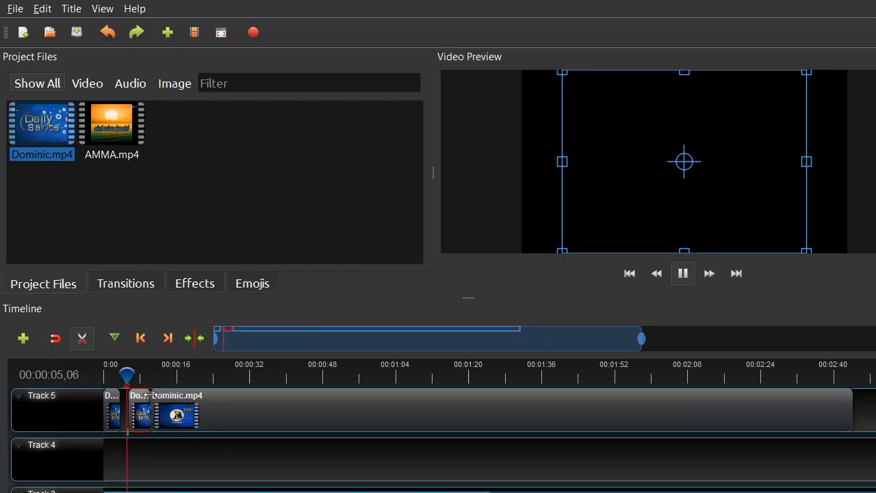
left_click(81, 342)
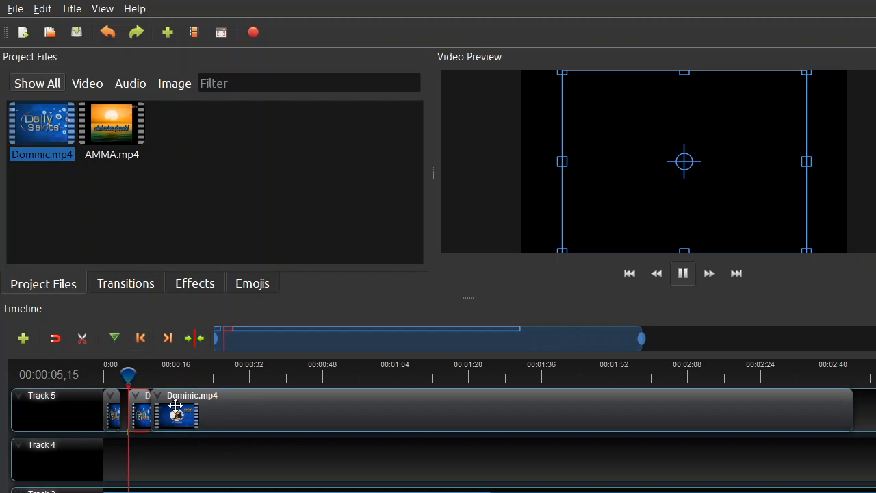
Step: Move the longer piece of the newly split Dominic clip down to Track 2, starting at about 4 seconds
left_click_drag(176, 406, 187, 420)
scroll(180, 484, "down", 3)
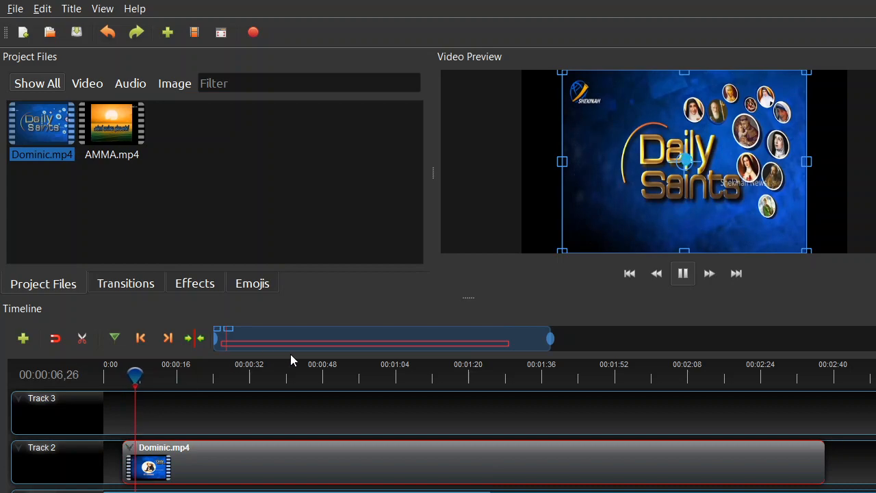
Step: Remove the two remaining short Dominic clips from Track 5
scroll(442, 440, "up", 4)
scroll(442, 440, "up", 1)
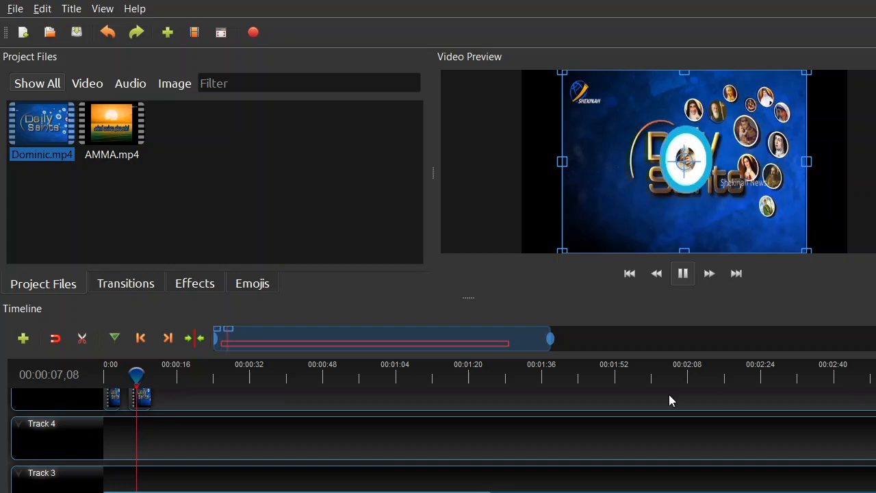
right_click(143, 395)
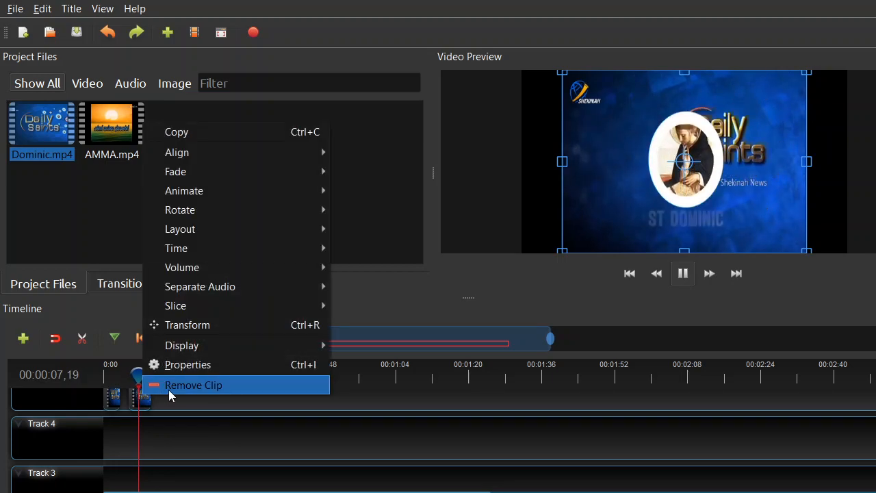
left_click(169, 389)
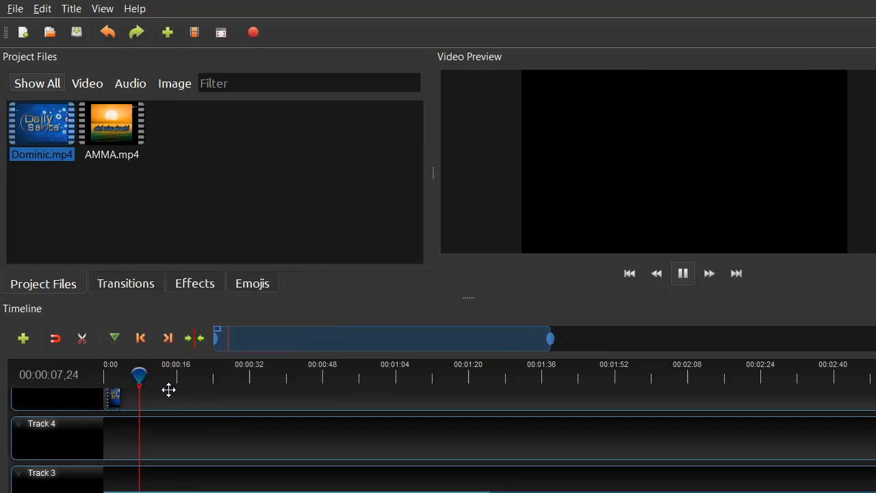
right_click(113, 402)
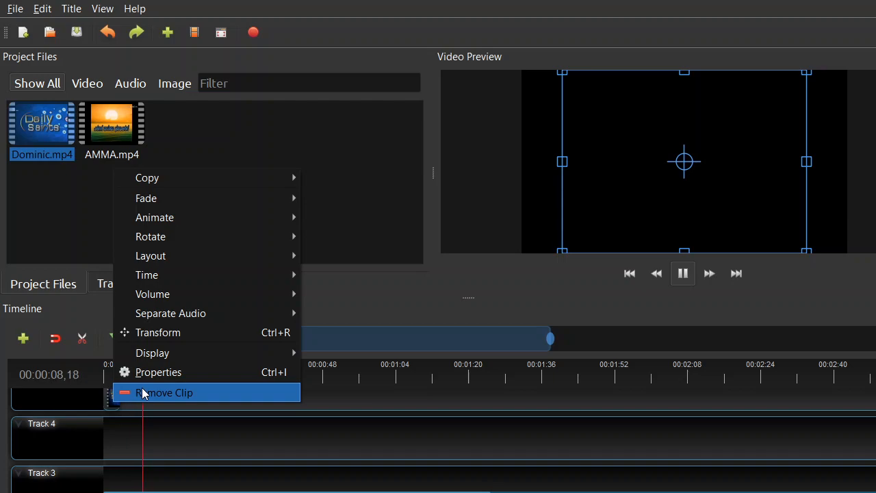
left_click(143, 394)
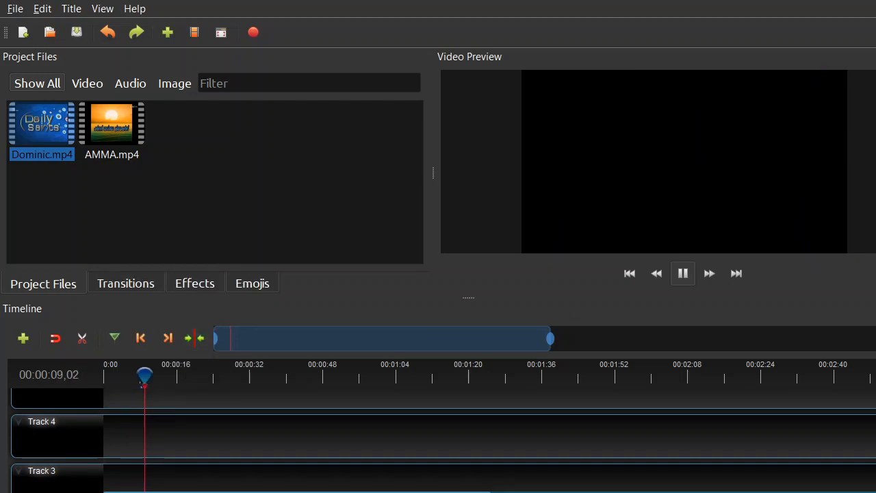
scroll(438, 438, "down", 5)
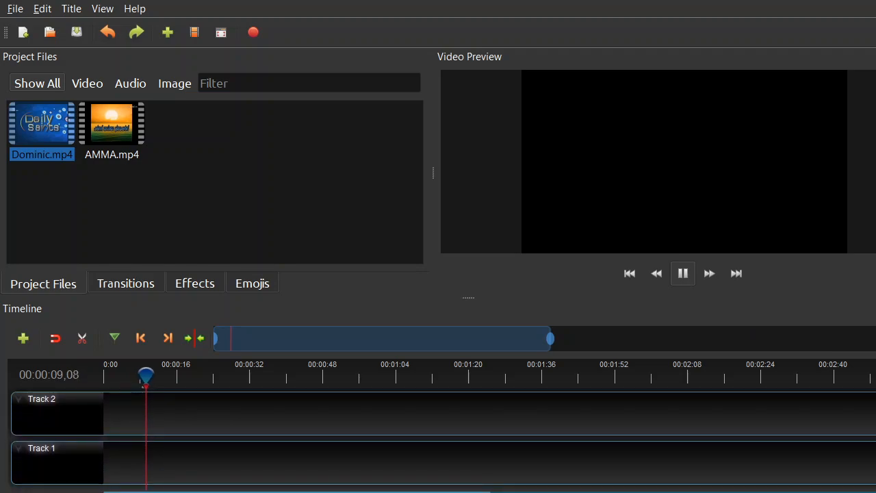
Step: Place Dominic.mp4 at the start of Track 5 and split it at about 6 seconds with the Razor tool
scroll(438, 438, "up", 5)
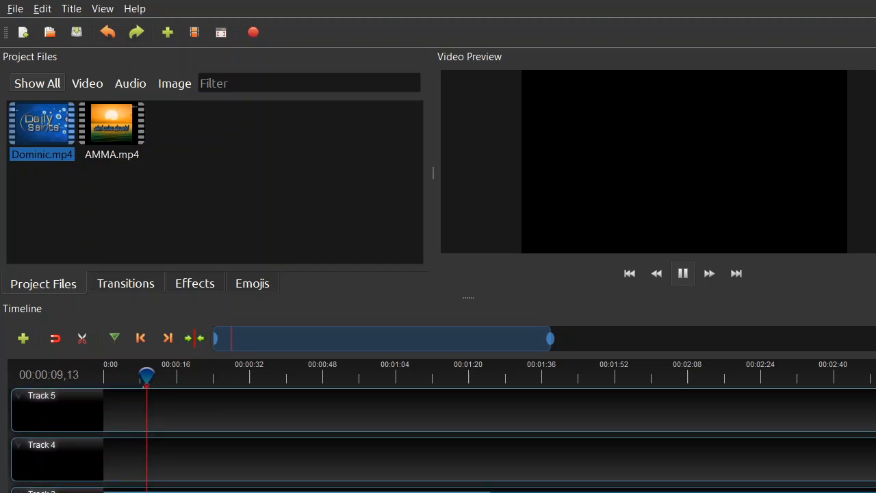
scroll(438, 438, "down", 2)
scroll(438, 438, "up", 2)
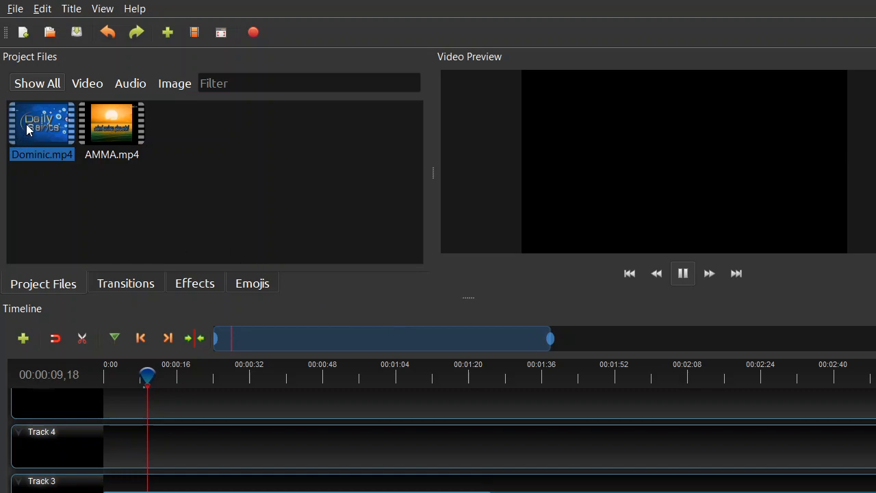
left_click_drag(29, 128, 139, 403)
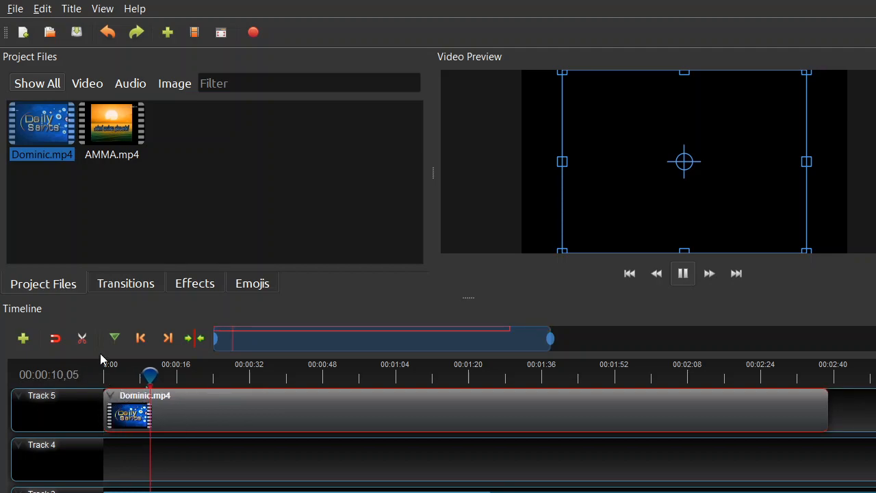
left_click(82, 338)
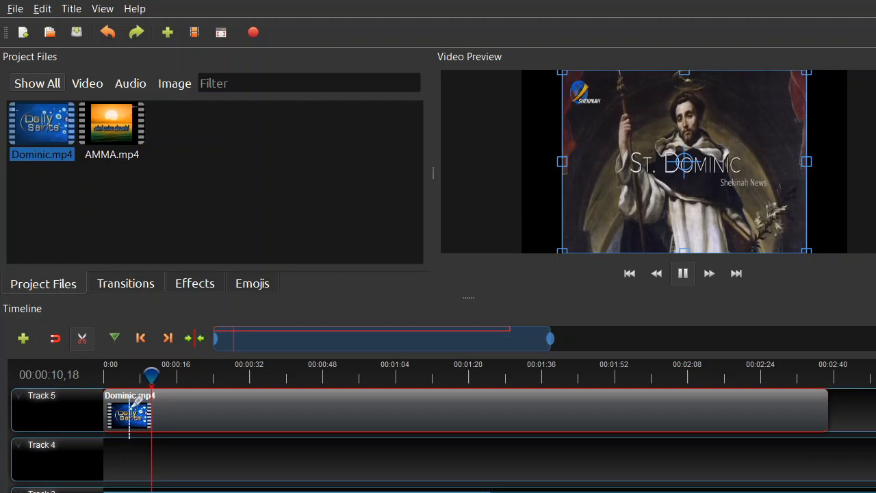
left_click(129, 410)
left_click(82, 338)
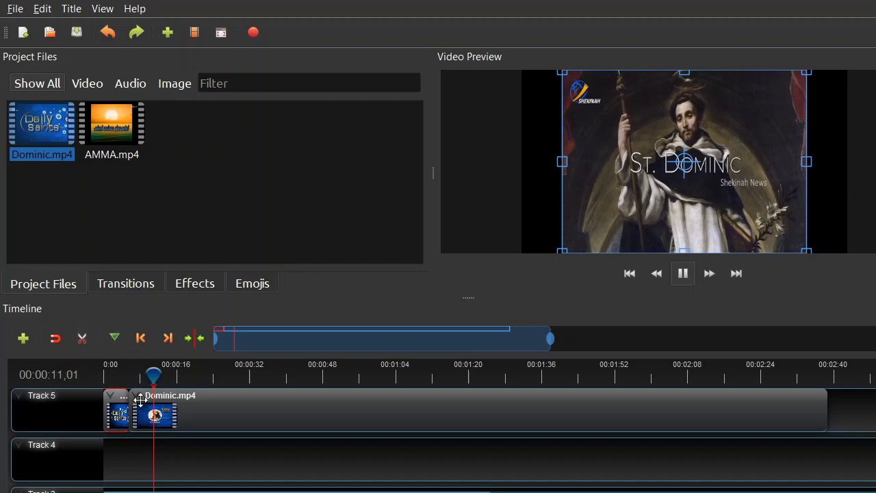
Step: Move the longer piece of the Dominic clip down to Track 3 and remove the short first piece from Track 5
left_click_drag(151, 414, 151, 484)
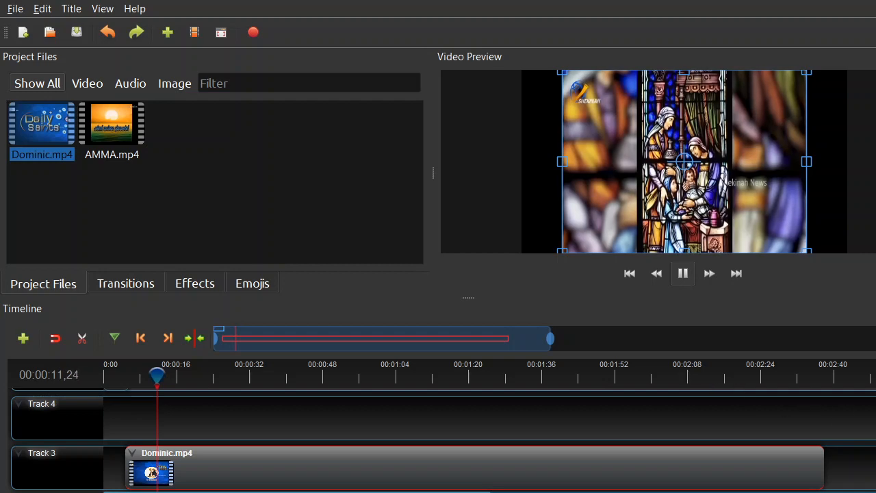
scroll(535, 414, "up", 1)
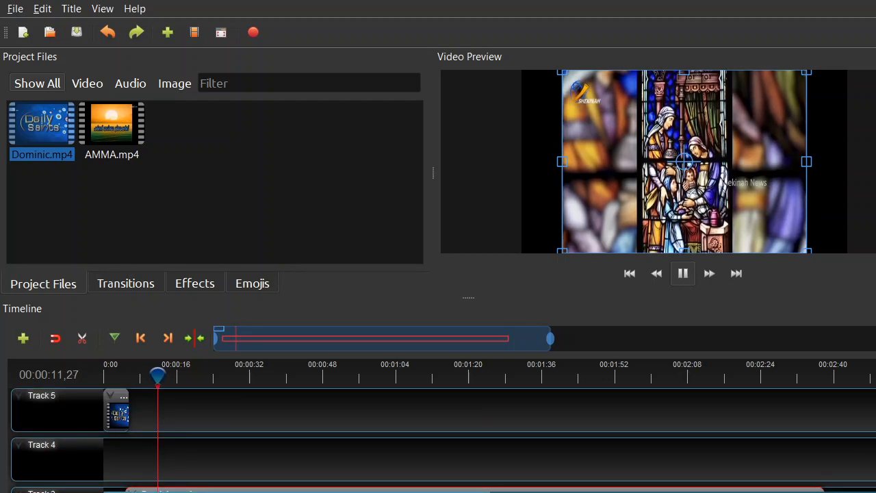
left_click(122, 414)
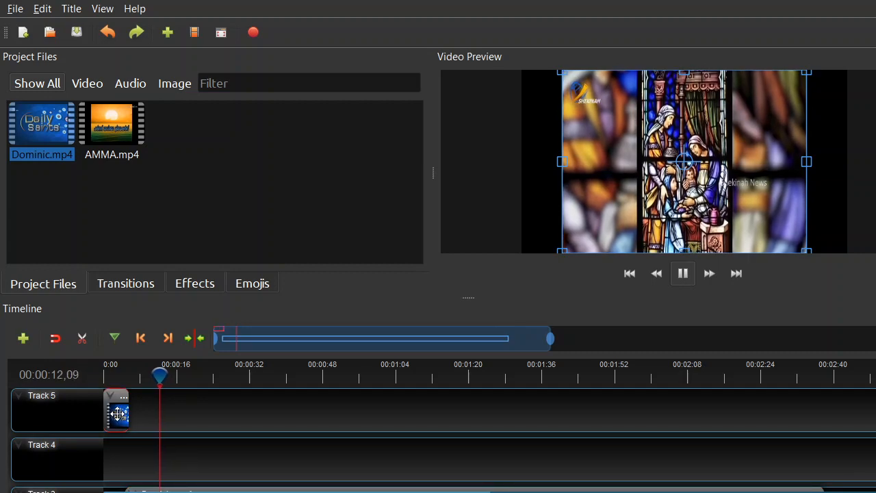
right_click(118, 413)
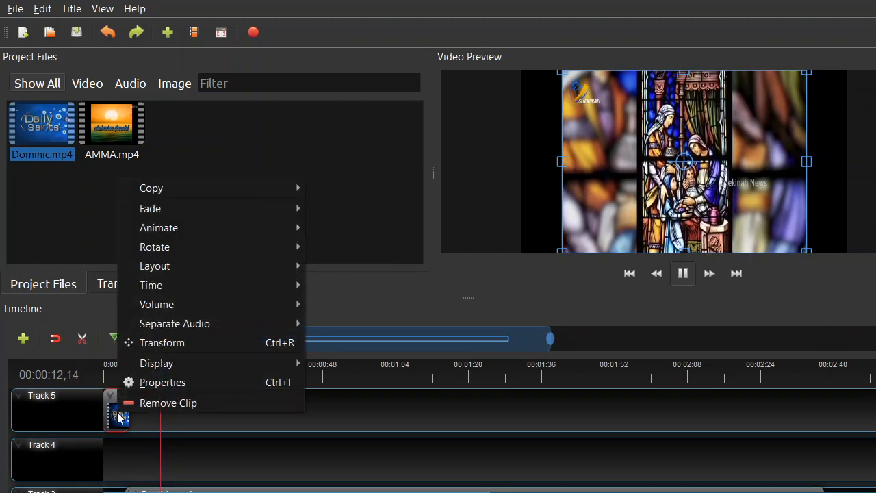
left_click(143, 404)
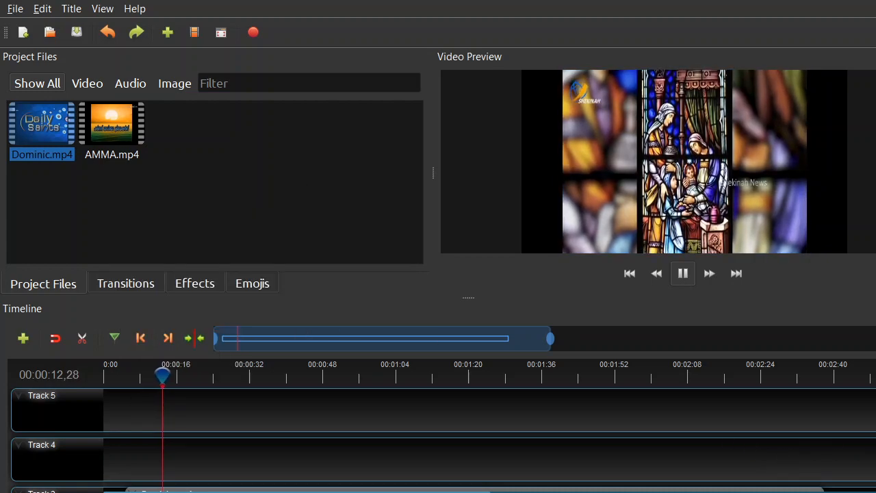
Step: Move the remaining Dominic clip from Track 3 back up to the very start of Track 5
scroll(438, 438, "down", 3)
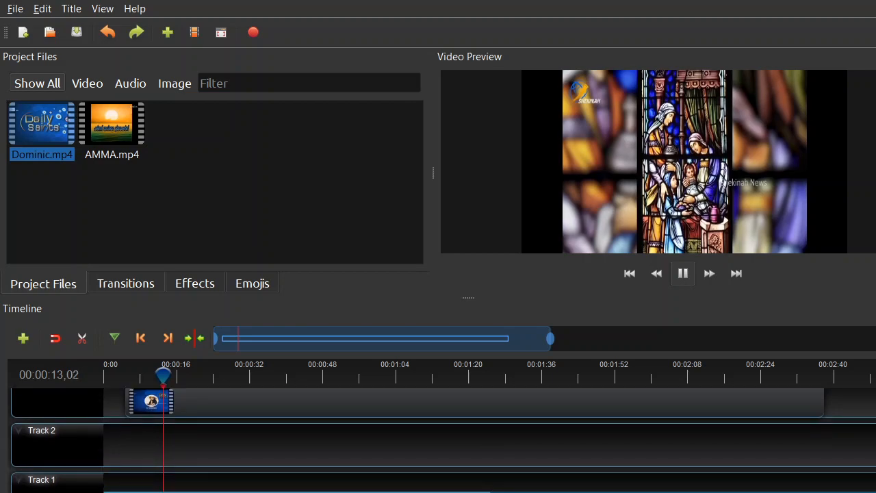
scroll(438, 438, "up", 1)
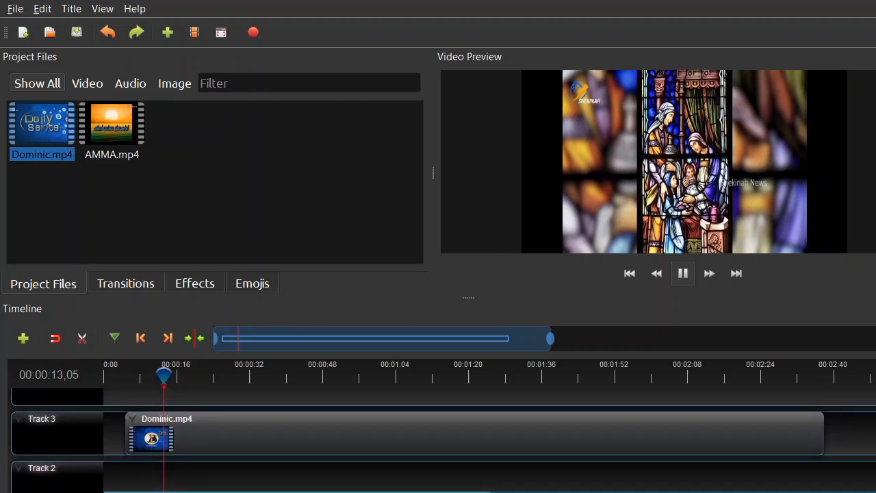
left_click_drag(143, 437, 121, 400)
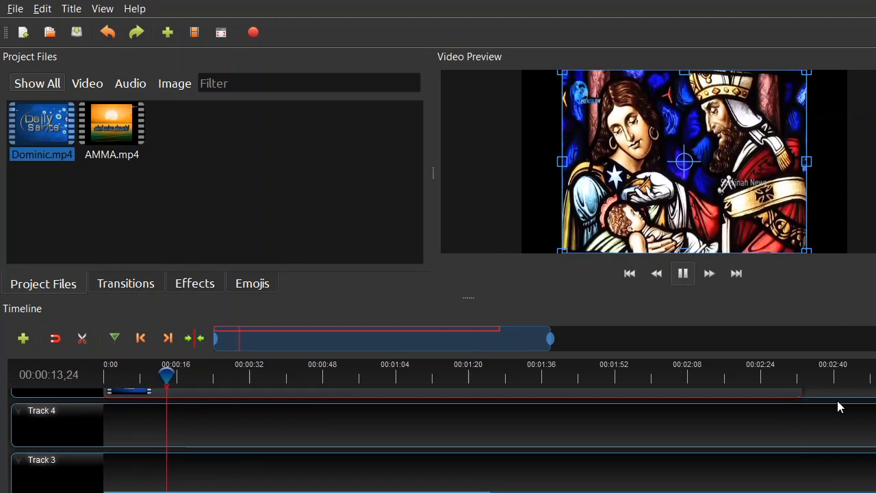
scroll(442, 440, "up", 1)
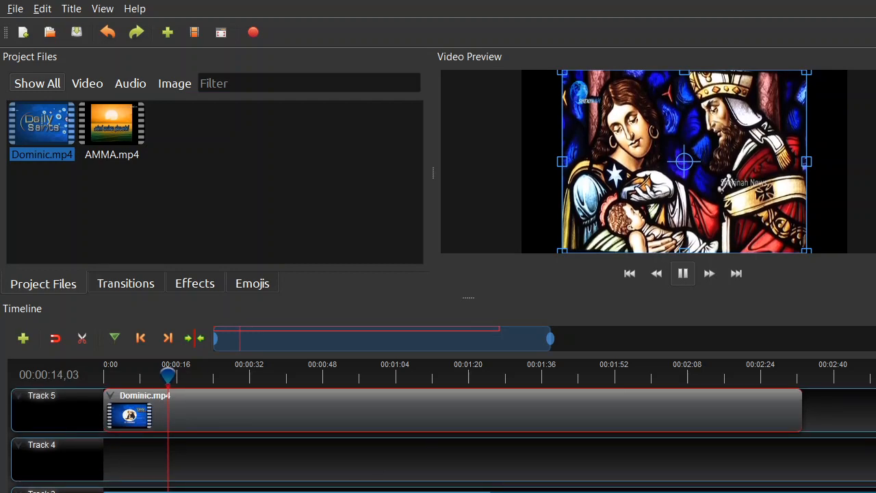
Step: Rewind the preview, return the playhead to the start, and play the trimmed Dominic clip forward
left_click(656, 274)
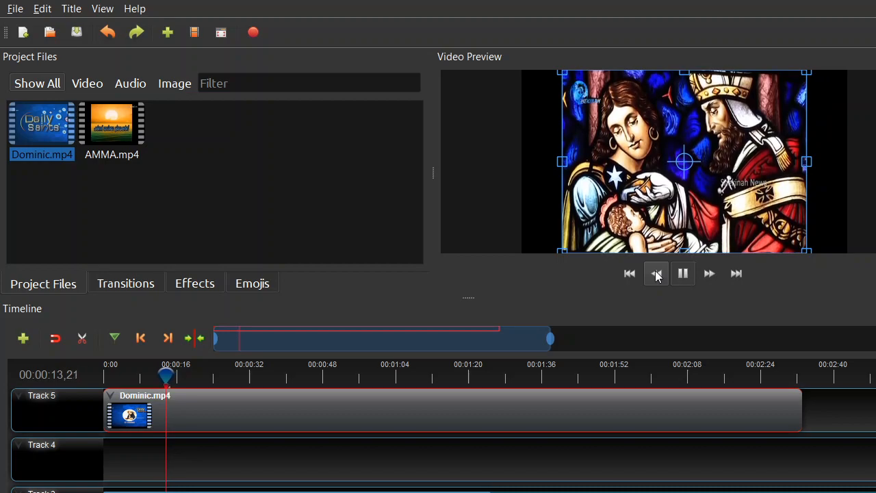
left_click(630, 273)
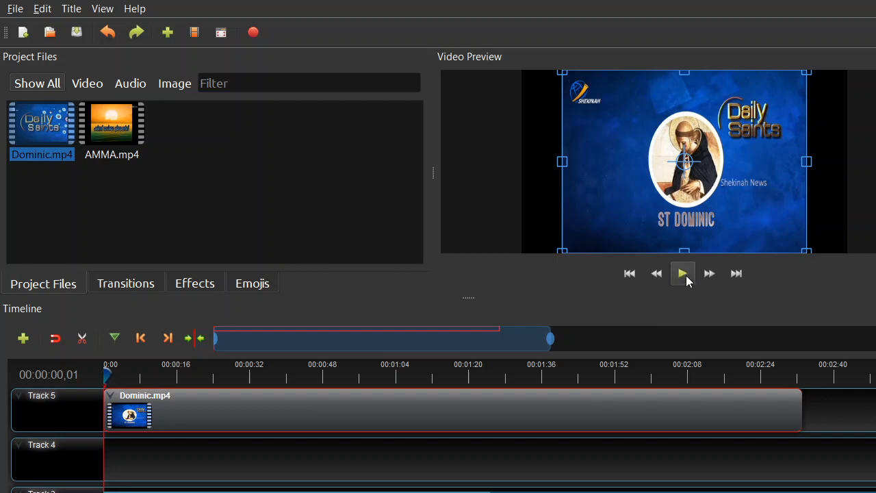
left_click(712, 275)
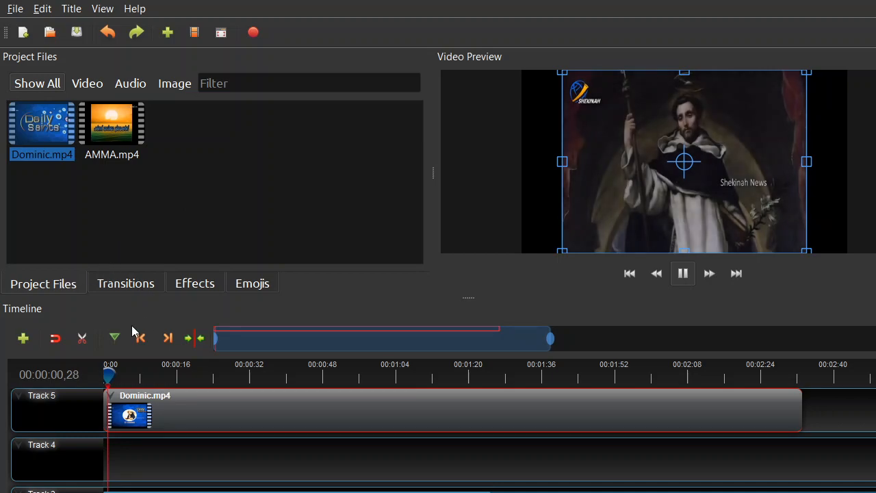
Step: Add a timeline marker at 00:00:01,22 and jump the playhead between it and the end of the Dominic clip
left_click(117, 340)
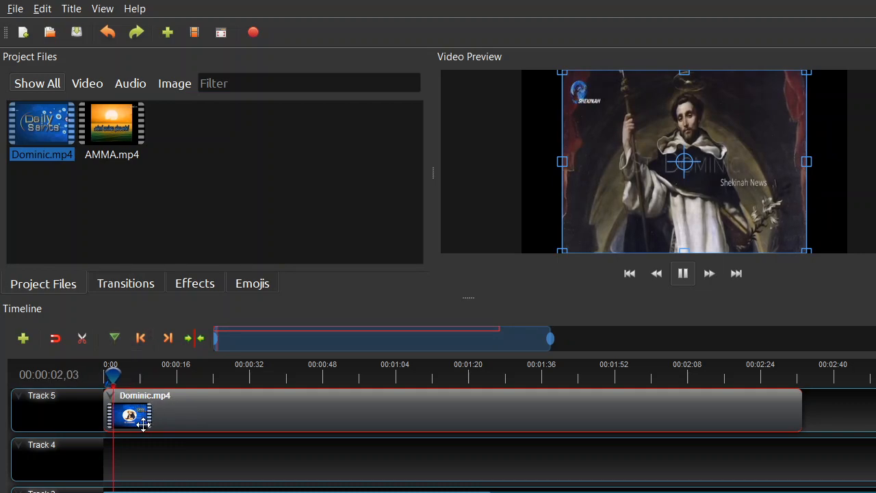
left_click(168, 342)
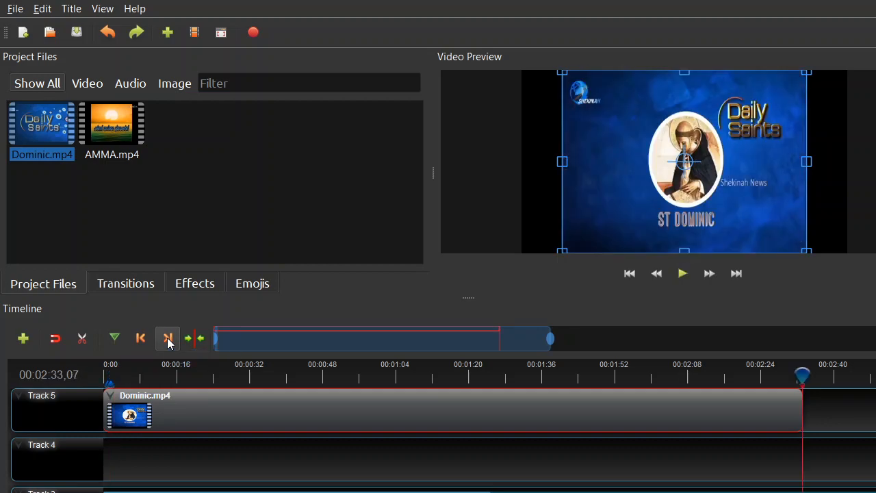
left_click(143, 340)
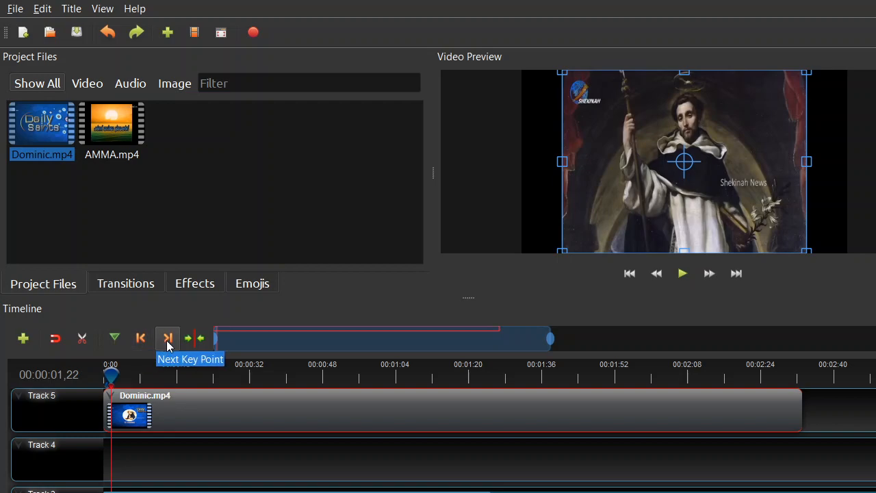
left_click(168, 343)
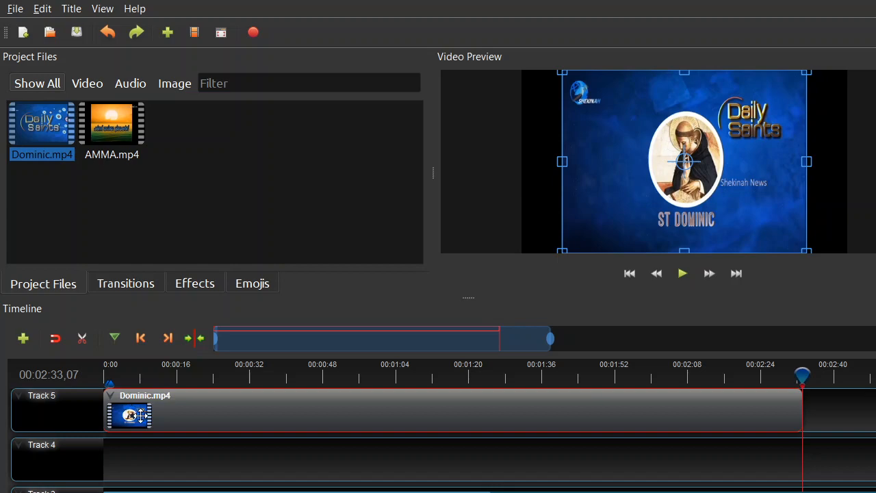
Step: Center the timeline on the playhead, and return the visible range to the project's start at a closer zoom
left_click(194, 339)
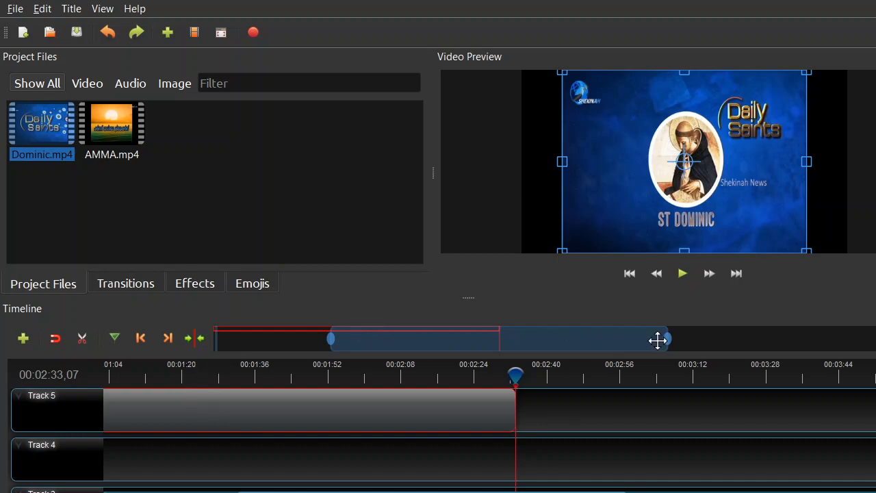
left_click_drag(668, 341, 550, 346)
left_click_drag(343, 330, 221, 337)
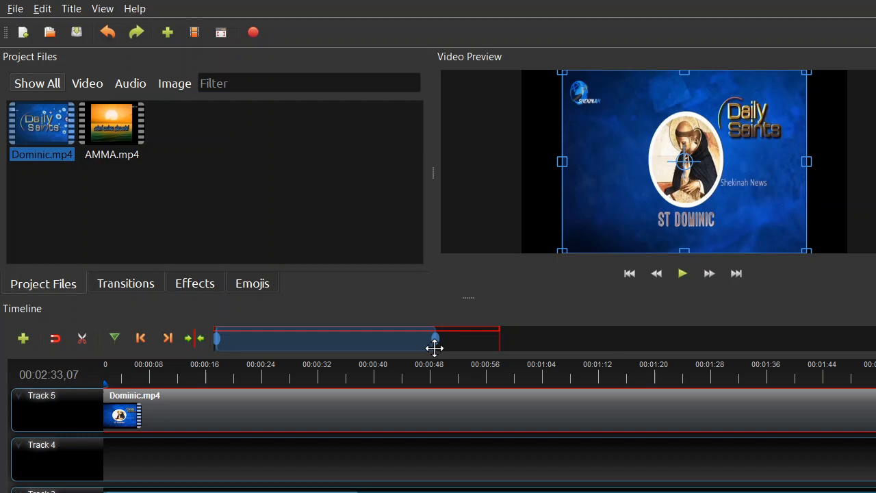
Step: Copy the whole Dominic clip on Track 5
right_click(128, 419)
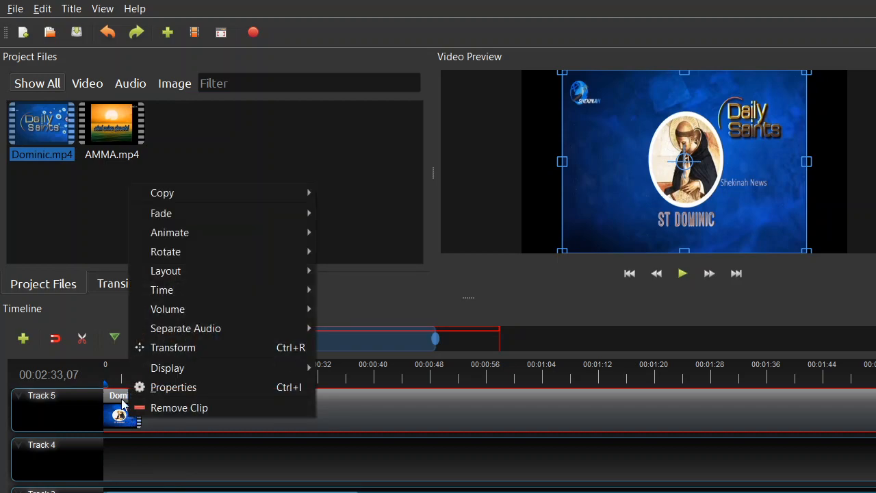
mouse_move(222, 197)
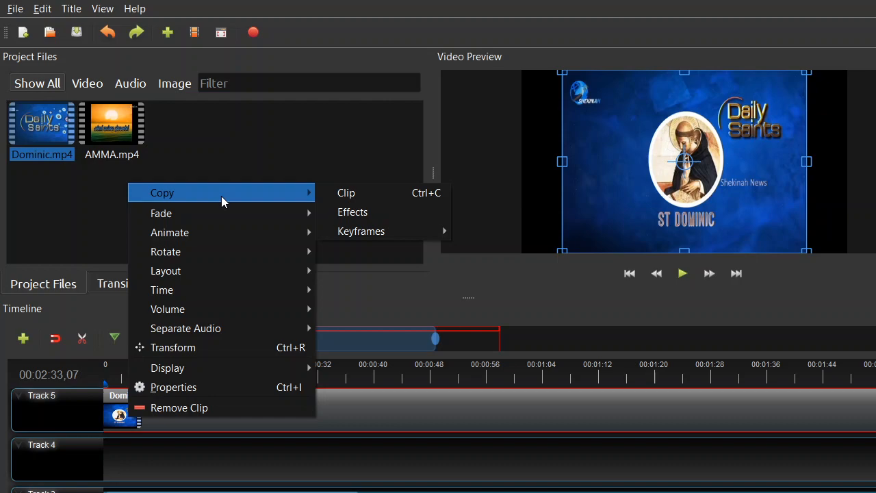
left_click(339, 198)
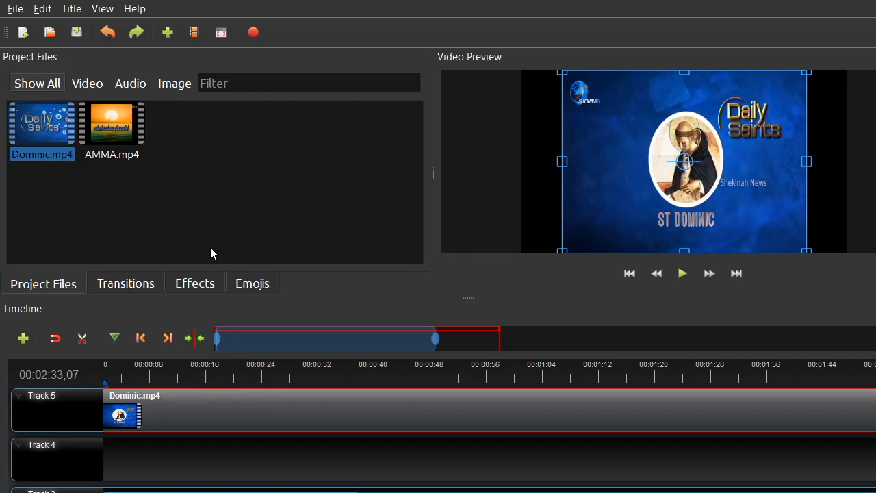
Step: Apply the Fade In and Out (Slow) preset to the entire Dominic clip on Track 5
right_click(129, 420)
mouse_move(191, 225)
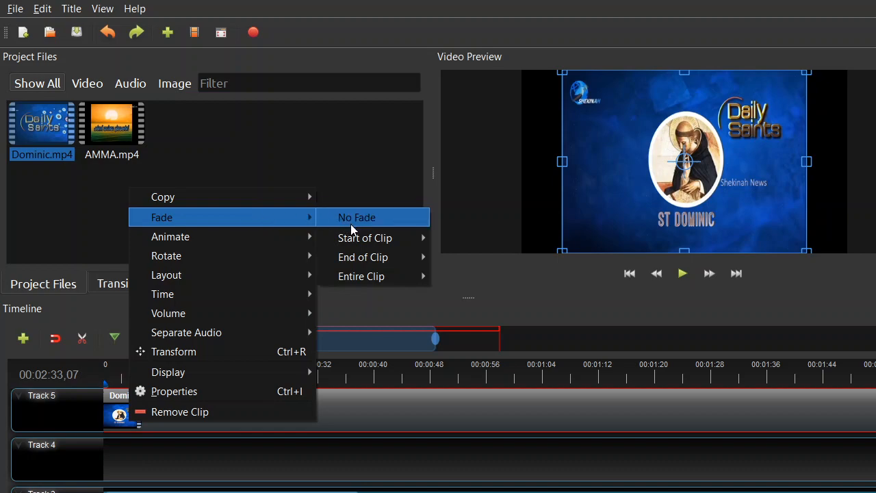
mouse_move(354, 240)
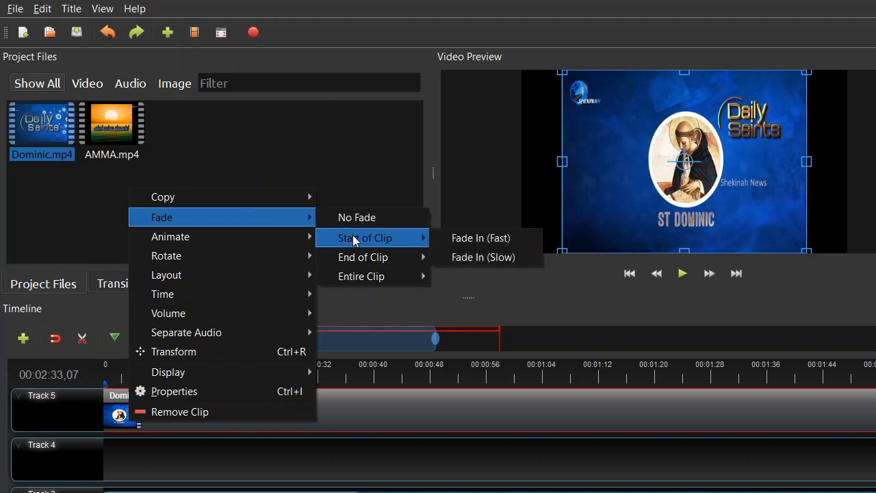
mouse_move(371, 280)
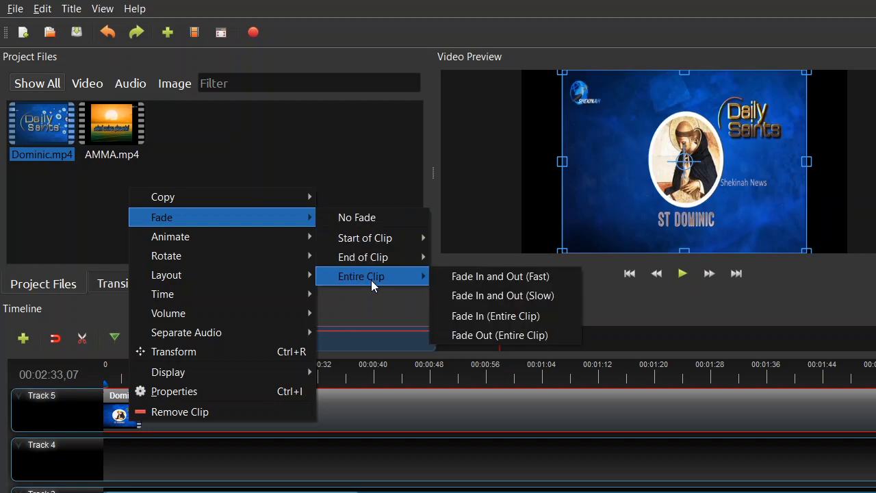
left_click(473, 290)
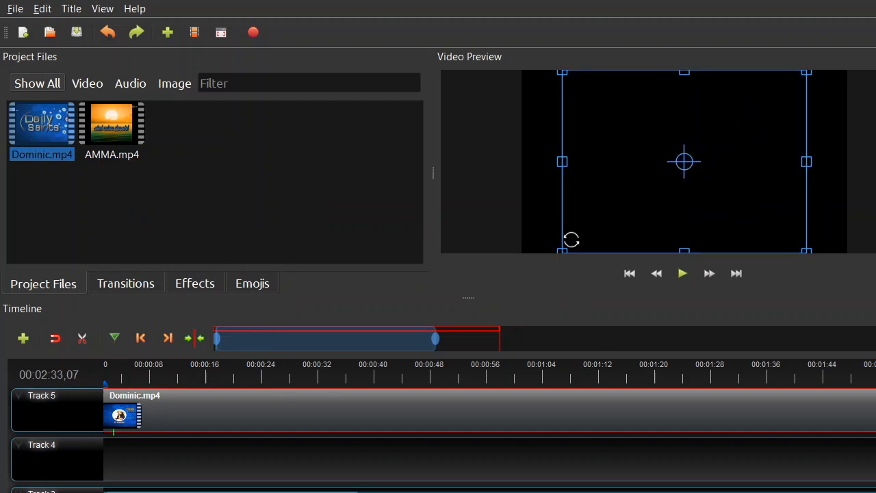
Step: Preview the Dominic clip from its faded beginning, moving the playhead to about 5 seconds and fast-forwarding from there
left_click(683, 274)
left_click_drag(110, 375, 128, 383)
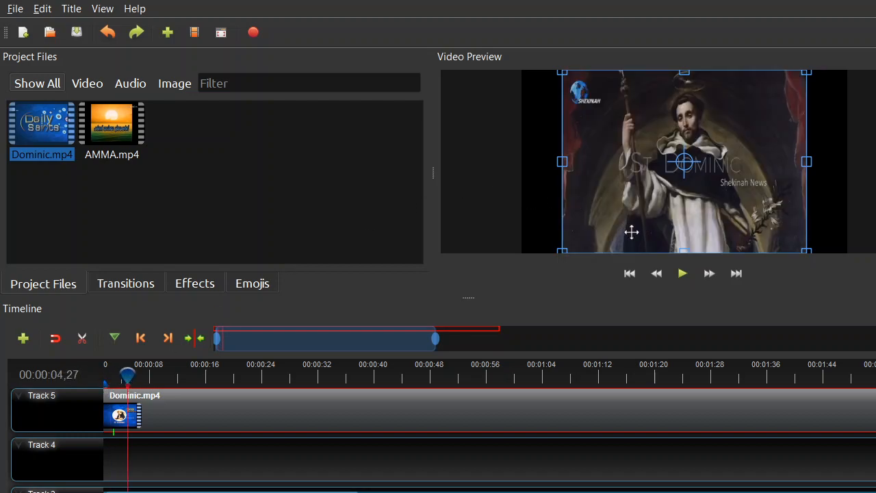
left_click(709, 274)
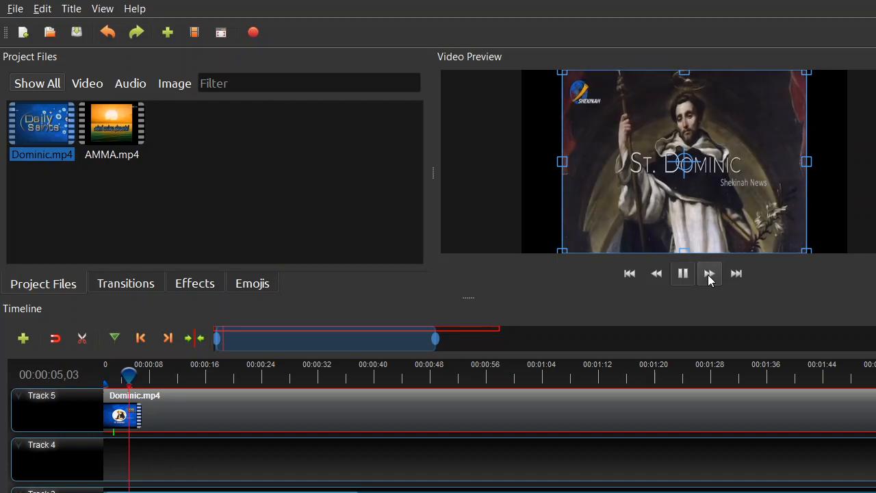
left_click(683, 274)
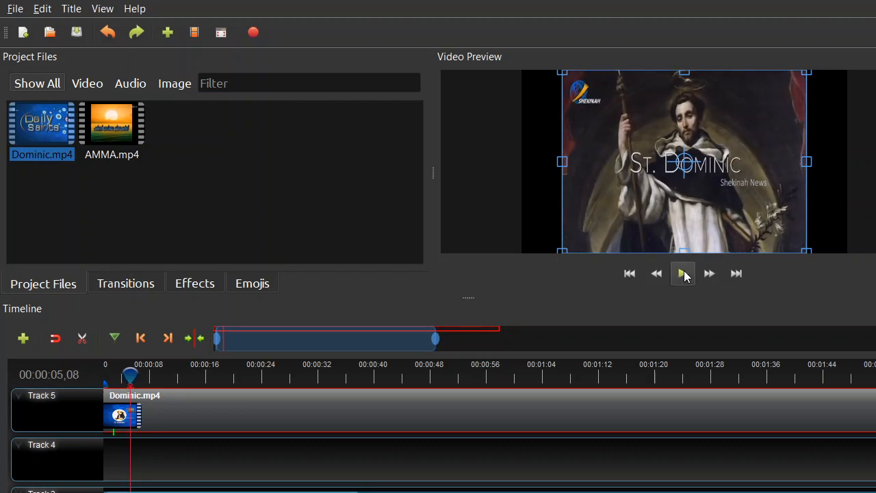
left_click(710, 275)
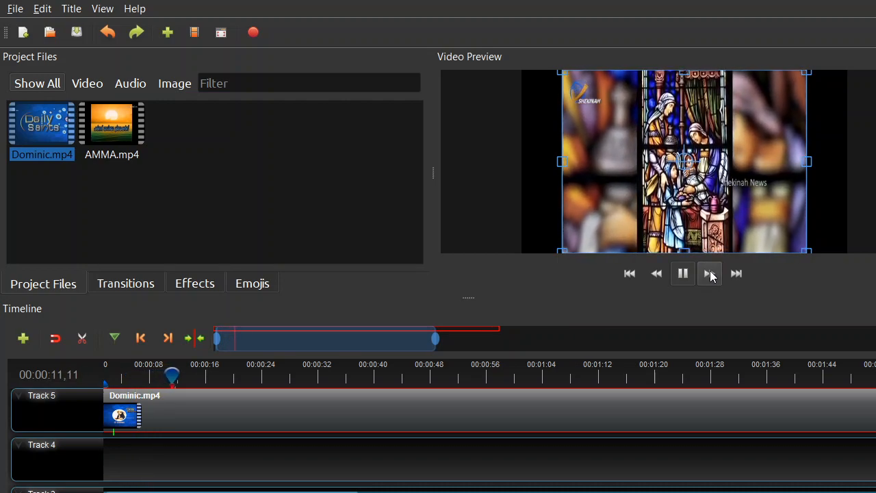
Step: Look through the Layout and Time options of the Dominic clip on Track 5, and let the program recover
right_click(120, 415)
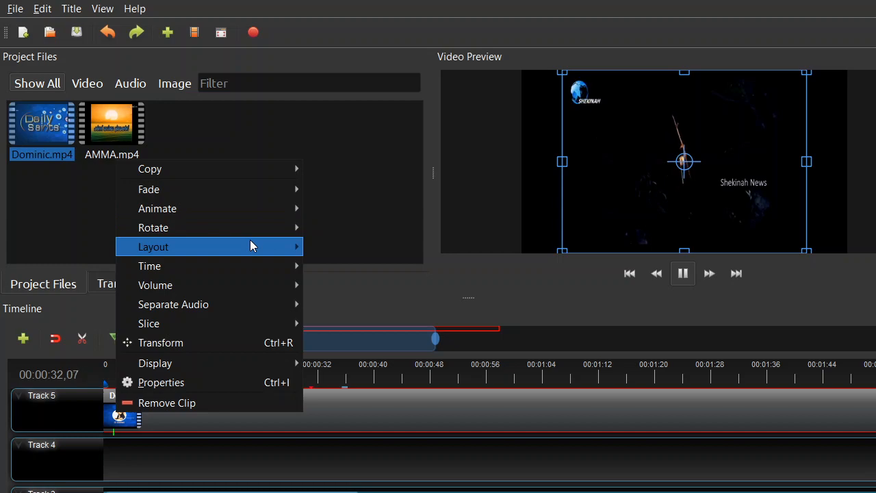
left_click(303, 250)
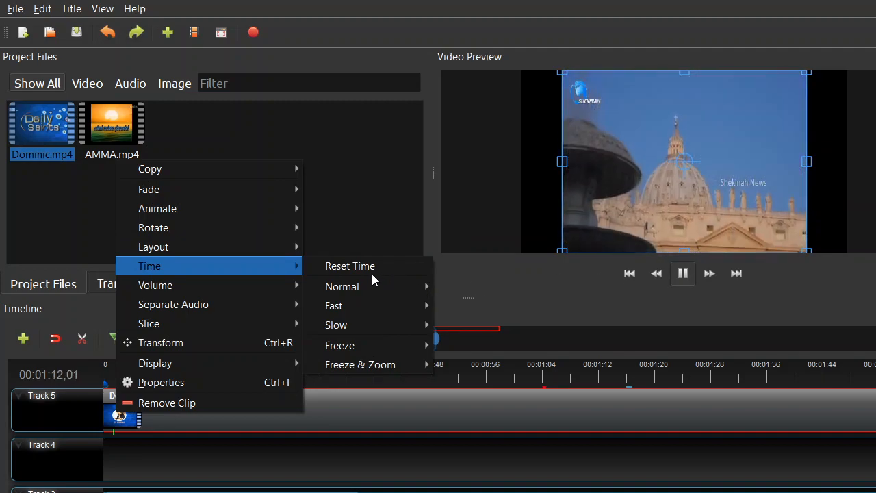
left_click(372, 352)
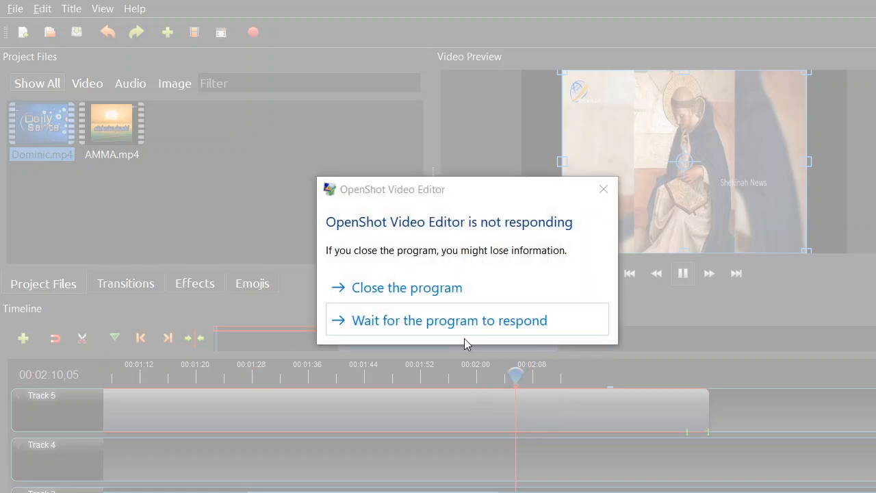
left_click(410, 319)
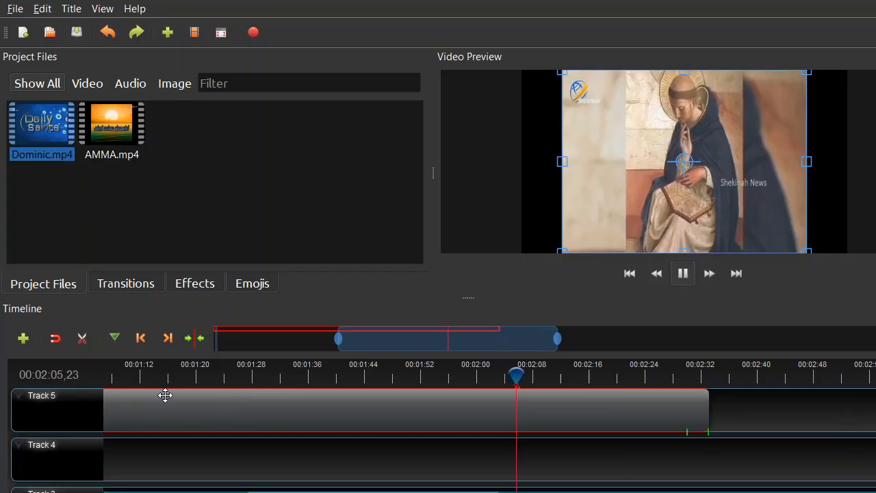
Step: Move the playhead back to about 1:08 and slice the Dominic clip on Track 5 there, keeping both sides
left_click_drag(519, 373, 388, 378)
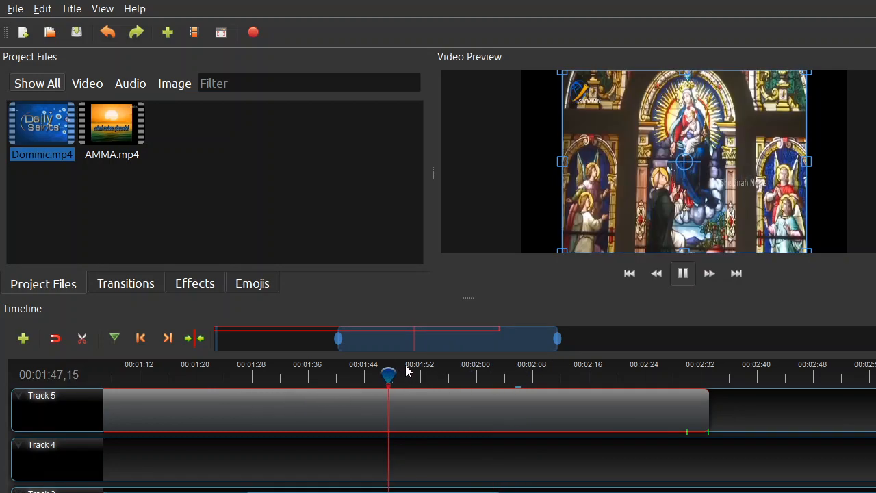
left_click_drag(391, 373, 299, 375)
mouse_move(196, 375)
left_mouse_down()
mouse_move(130, 386)
mouse_move(131, 373)
mouse_move(108, 375)
left_mouse_up()
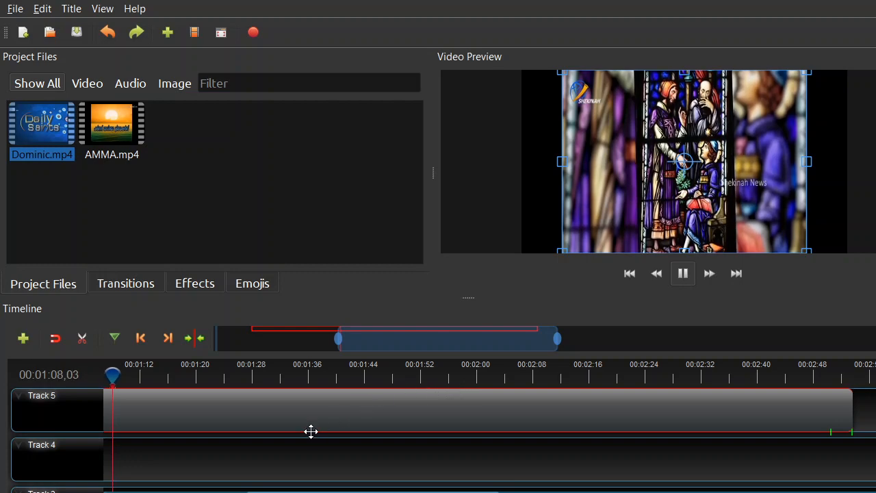
right_click(135, 414)
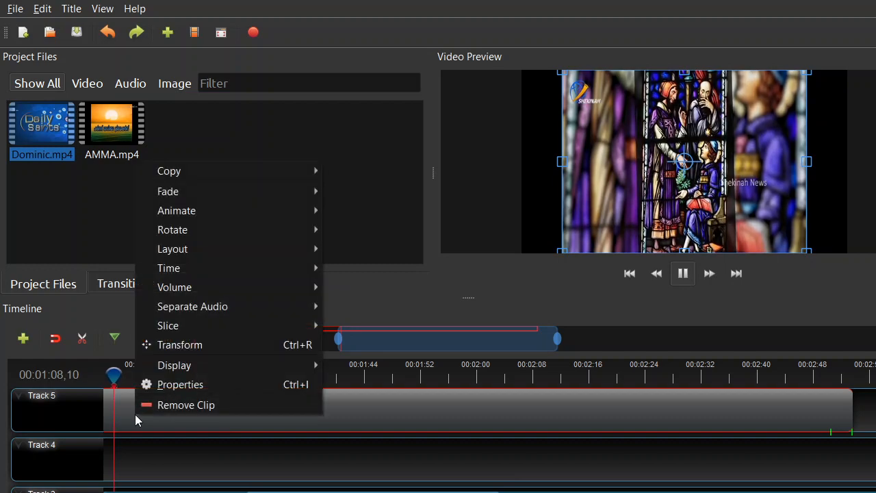
mouse_move(190, 294)
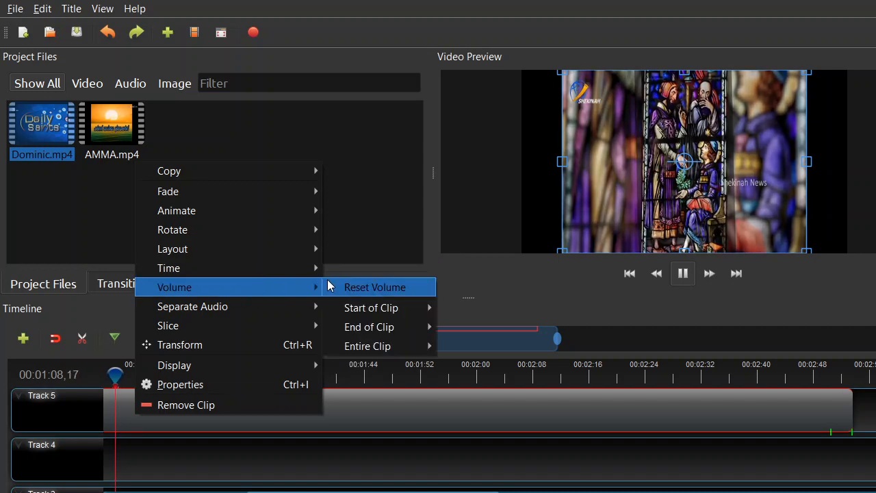
mouse_move(361, 301)
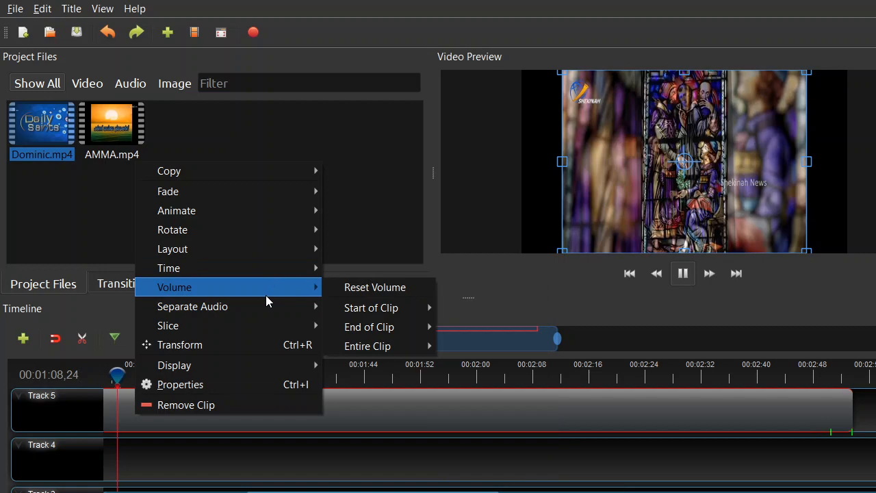
mouse_move(265, 304)
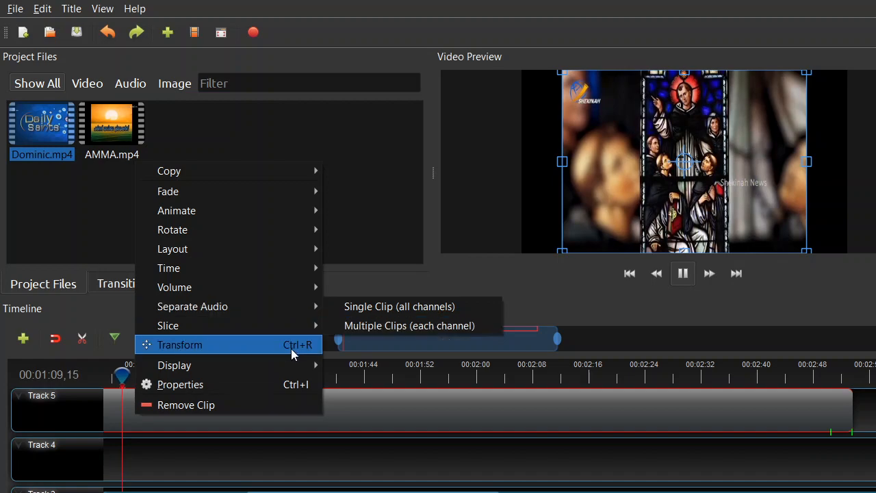
mouse_move(269, 328)
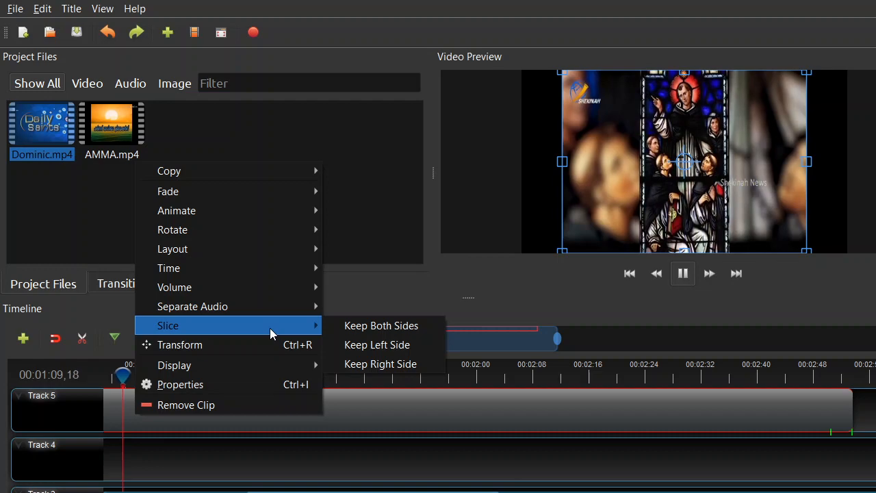
left_click(361, 329)
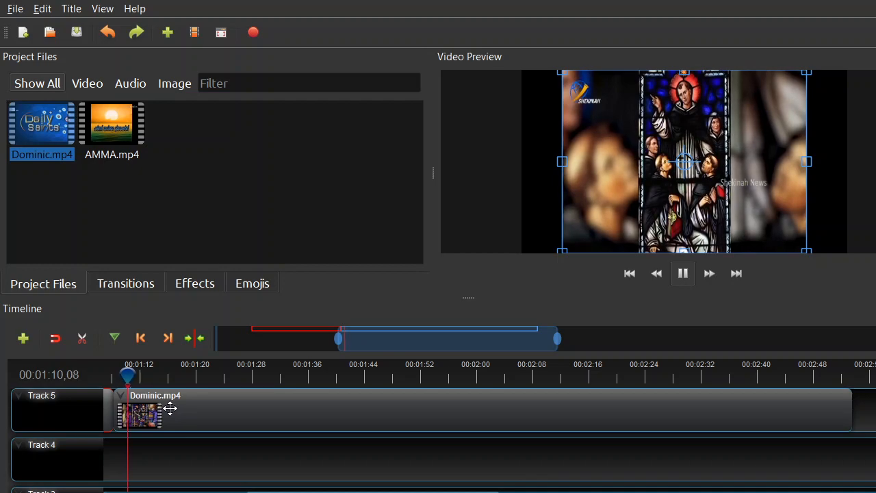
Step: Open the properties of the Dominic piece after the slice and set Enable Audio to On
right_click(132, 405)
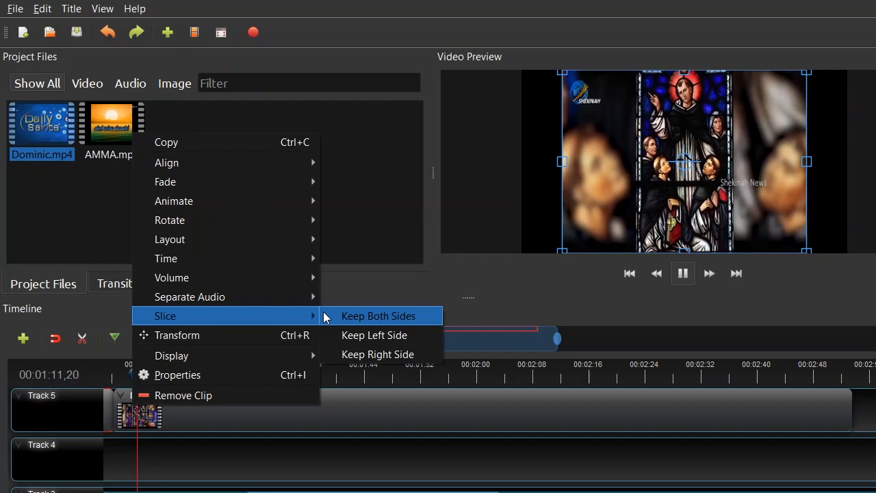
left_click(213, 374)
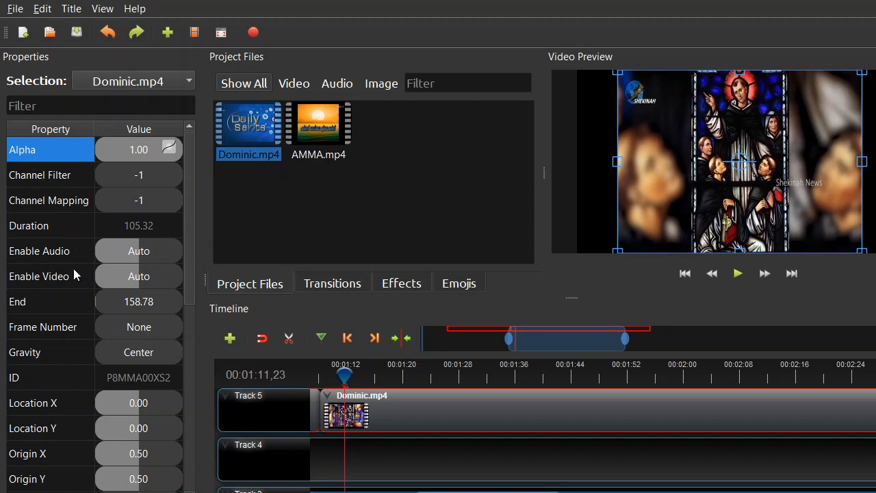
right_click(133, 251)
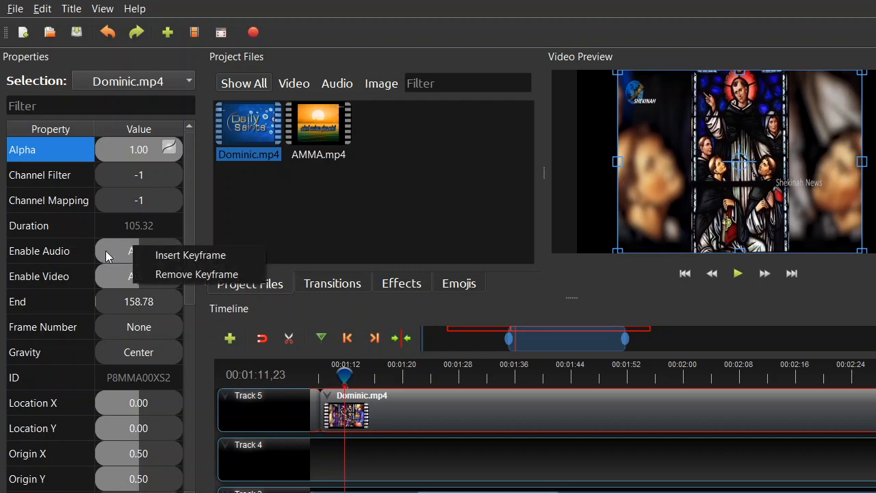
left_click(54, 251)
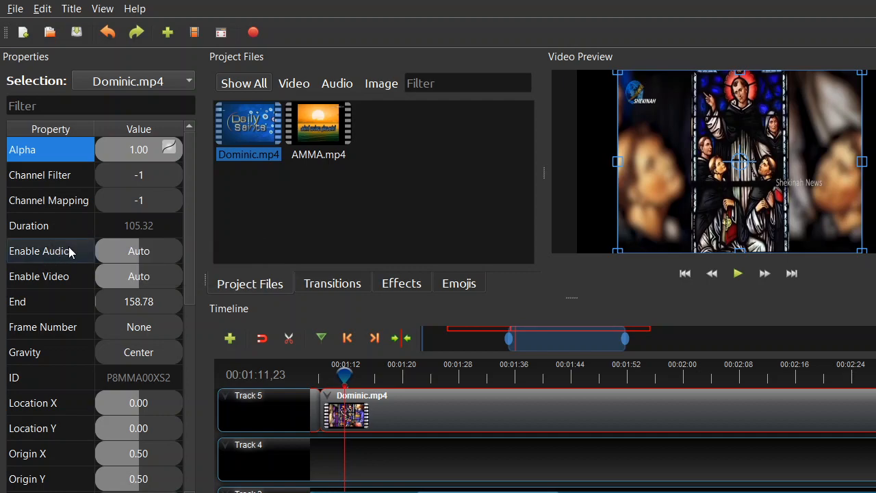
right_click(142, 254)
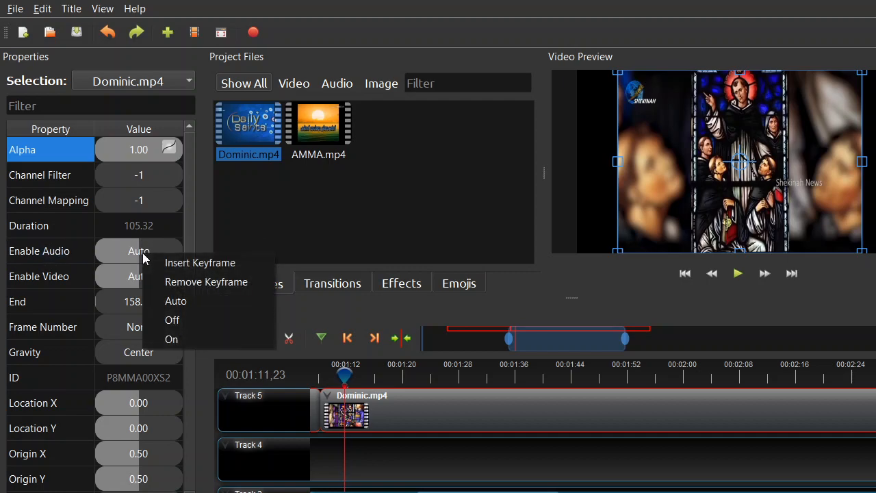
left_click(176, 339)
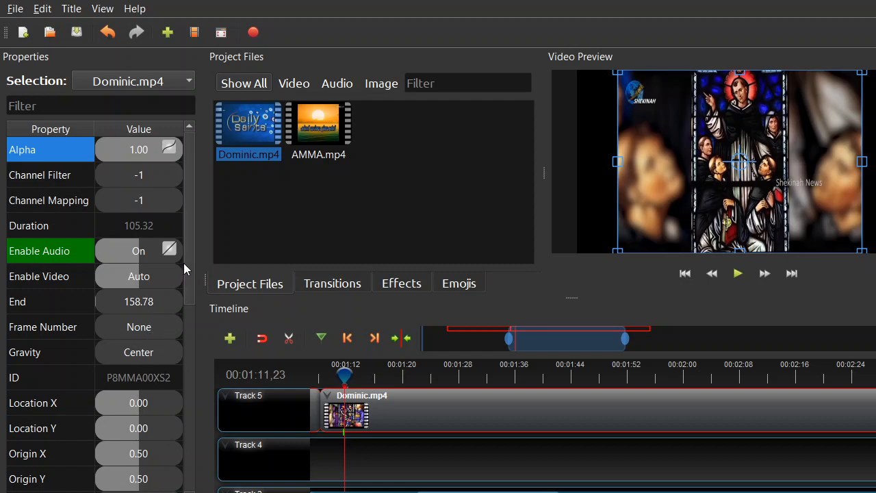
Step: Set the Volume property of the Dominic piece after the slice to 0.60
left_click_drag(191, 274, 192, 370)
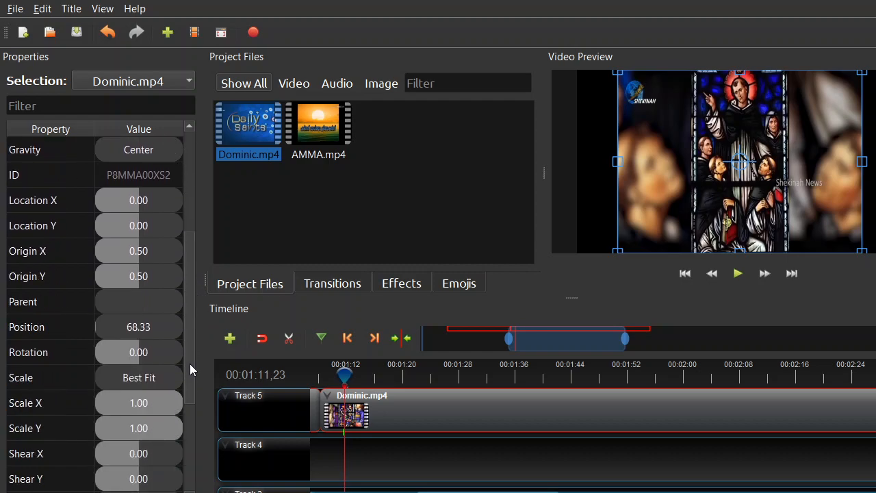
left_click_drag(189, 312, 190, 417)
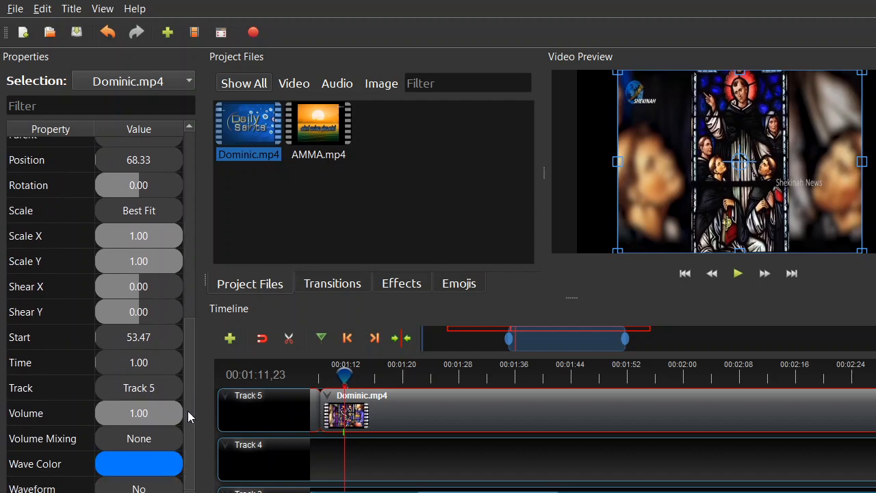
right_click(145, 423)
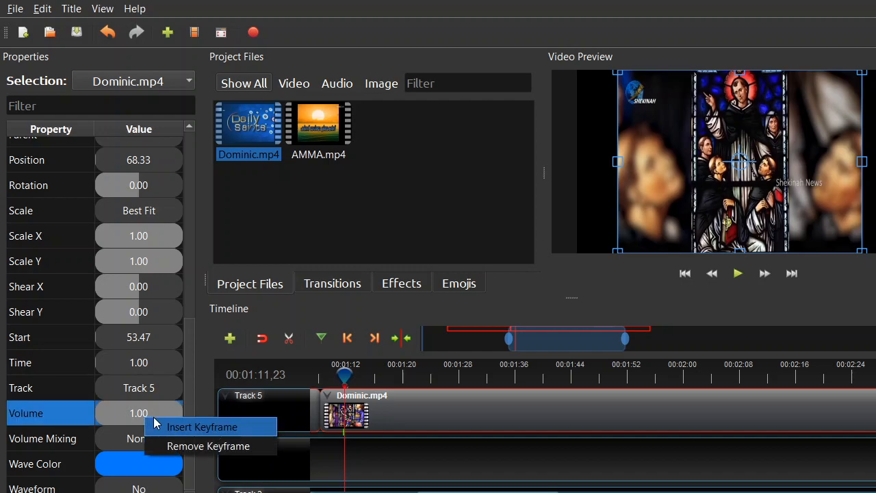
left_click(139, 418)
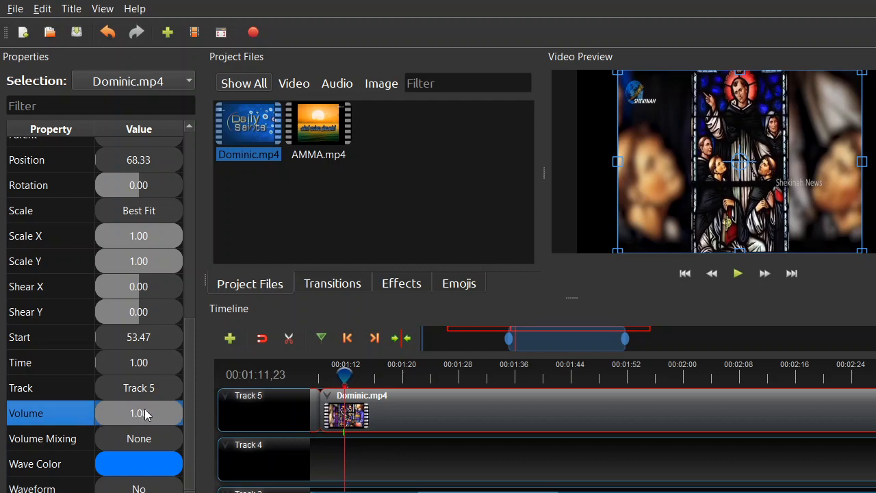
double_click(149, 415)
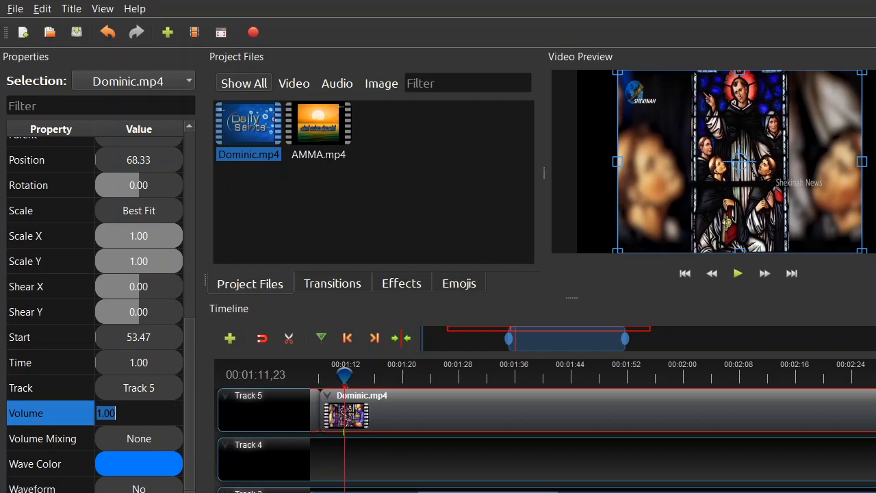
key("Escape")
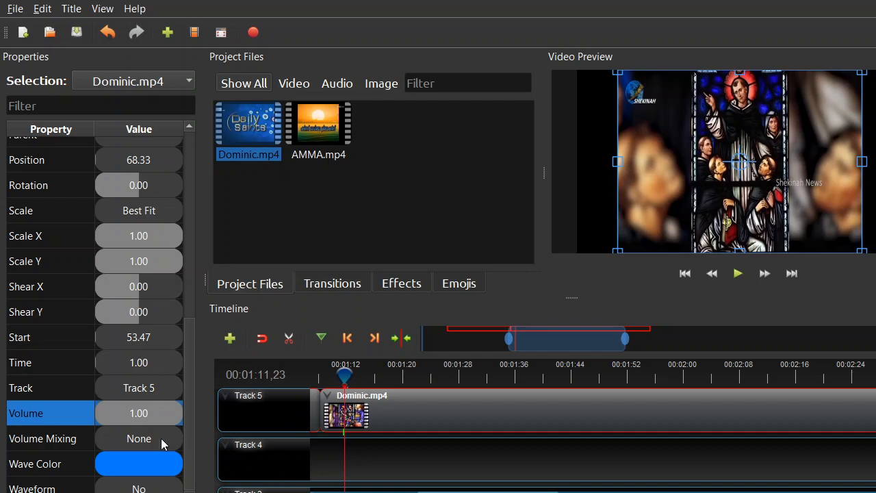
right_click(153, 403)
key("Escape")
right_click(153, 418)
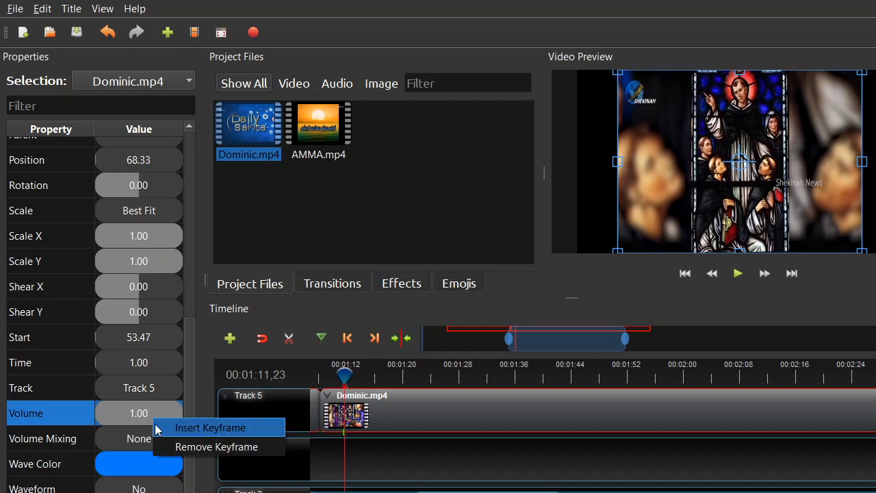
left_click(126, 419)
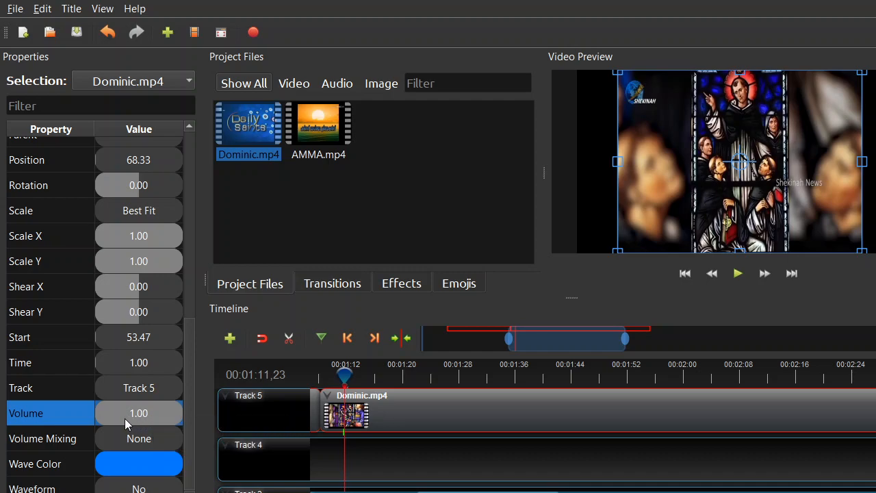
left_click_drag(149, 416, 148, 445)
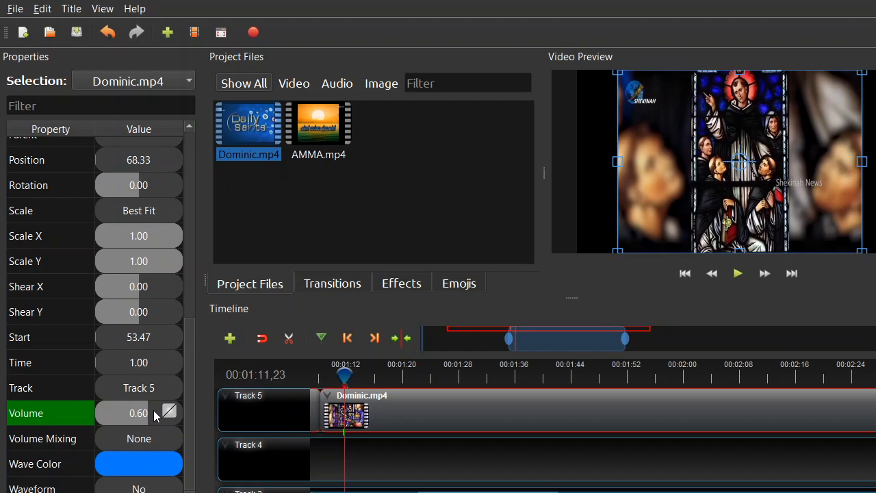
left_click(154, 415)
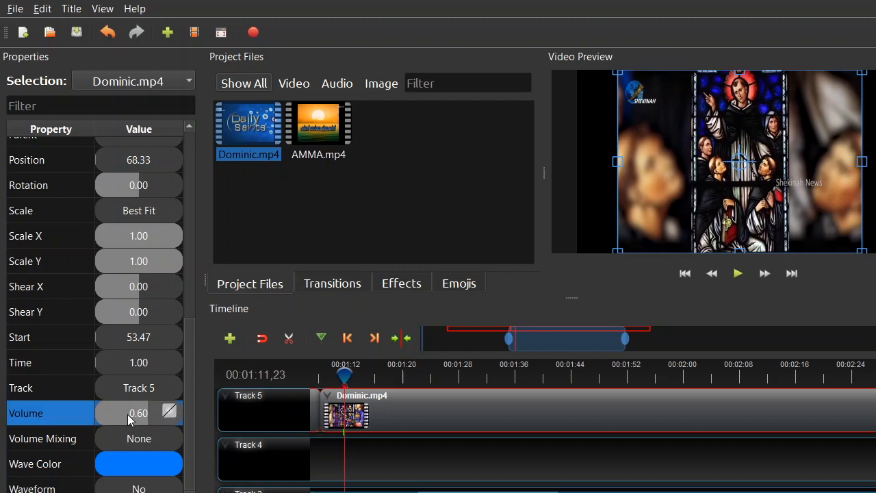
Step: Set the Volume keyframe's interpolation to Linear and play the Dominic clip from the playhead
right_click(128, 414)
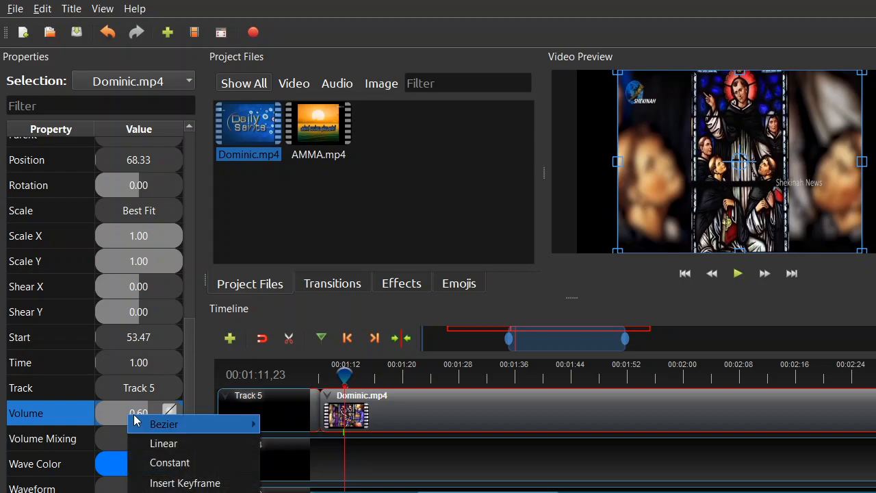
mouse_move(141, 423)
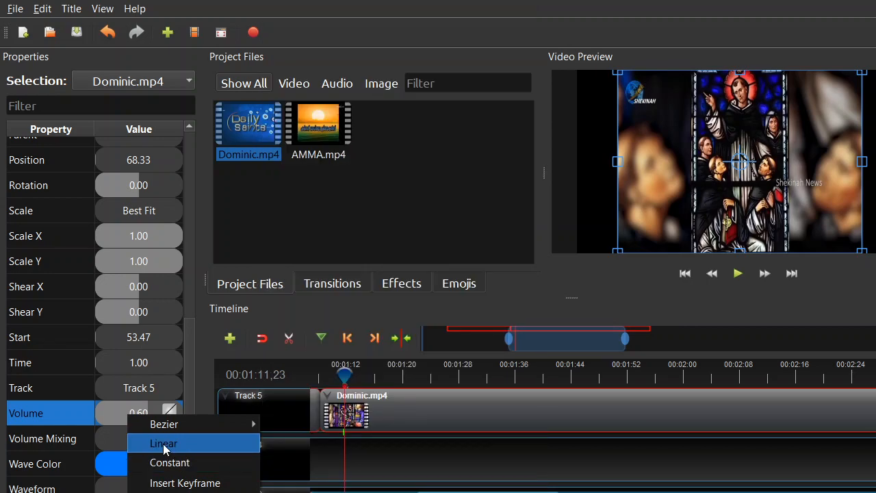
left_click(165, 445)
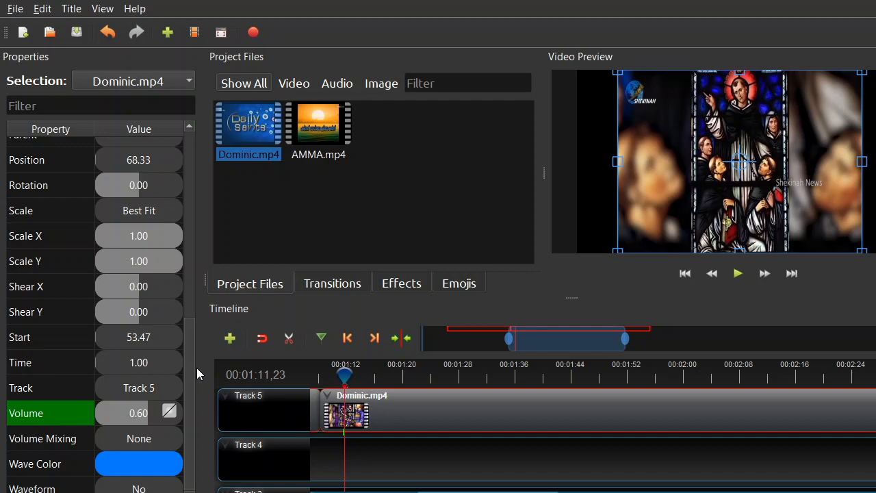
left_click(738, 274)
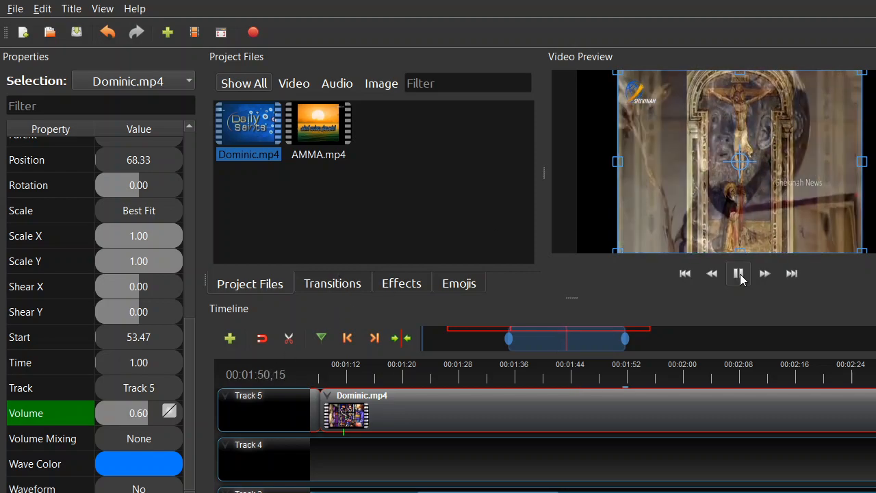
Step: Show all available transitions and browse the collection past the Barr ripple presets to the Board ones
left_click(332, 284)
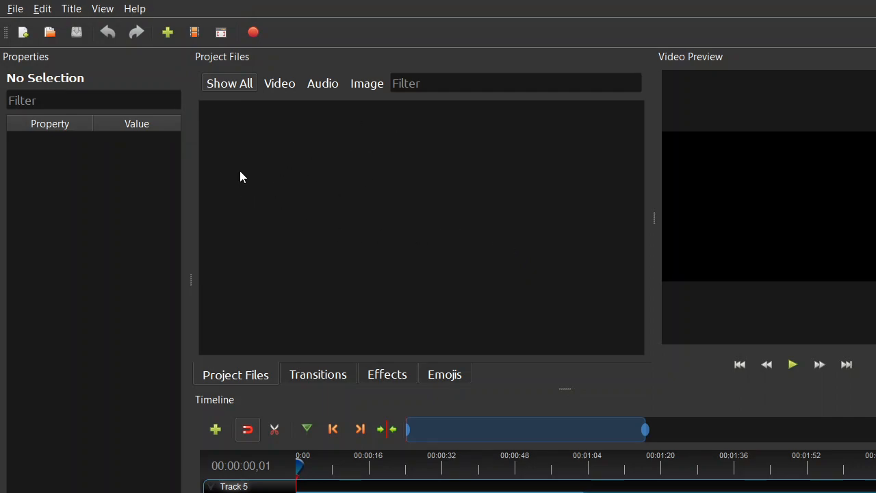
left_click(308, 375)
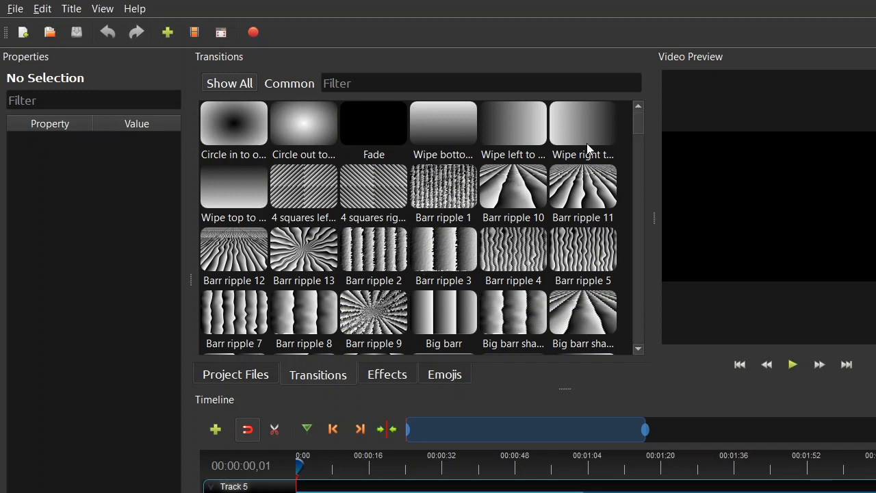
left_click_drag(638, 124, 640, 132)
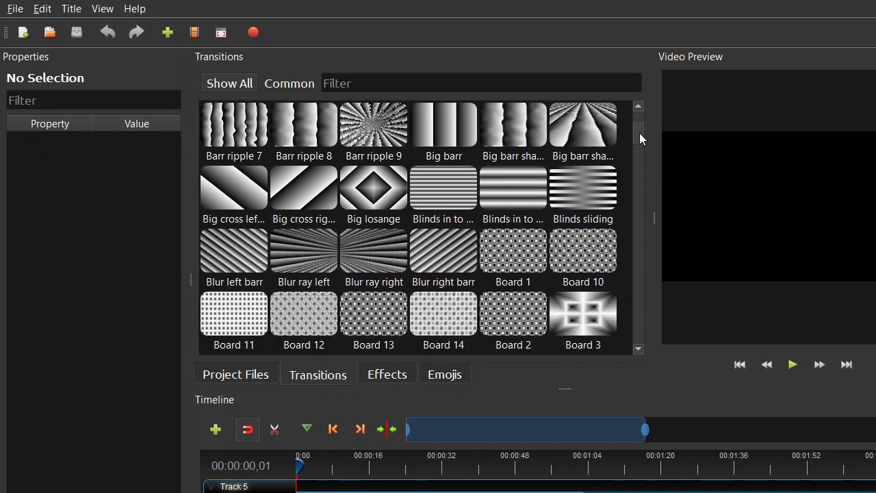
Step: Enlarge the timeline area and place the Big losange transition at the very start of Track 5
left_click(373, 190)
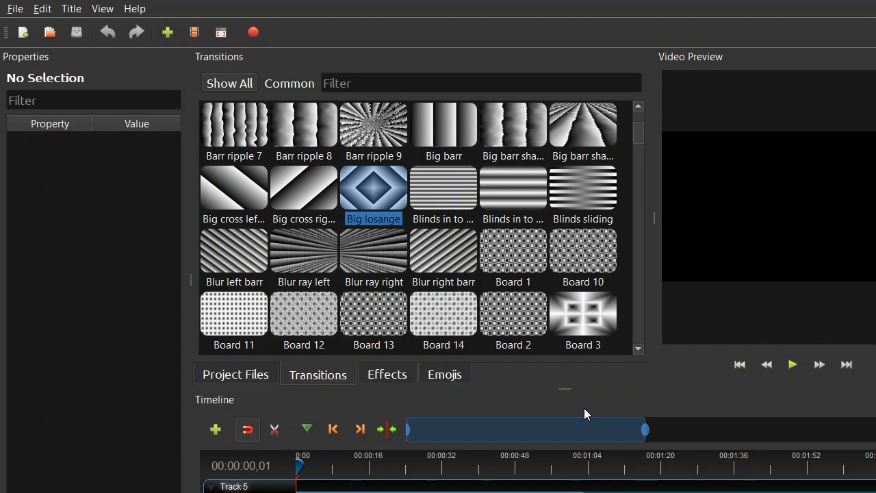
left_click_drag(568, 389, 568, 323)
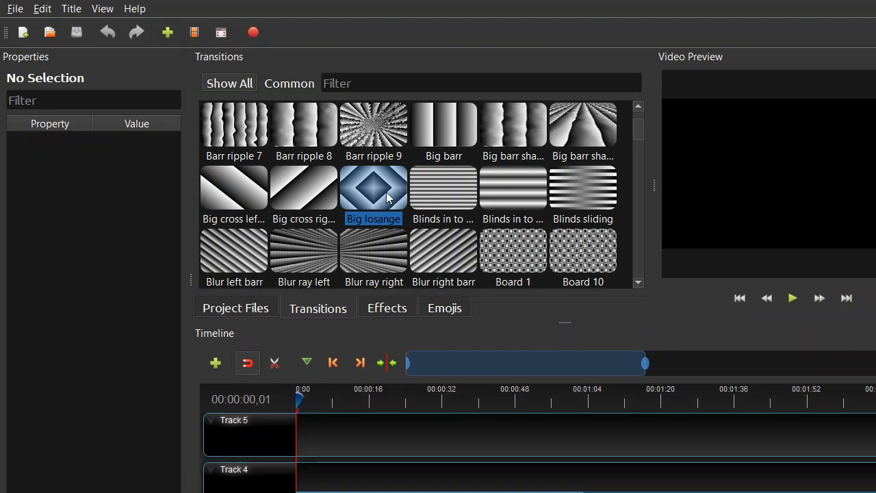
left_click_drag(384, 195, 313, 441)
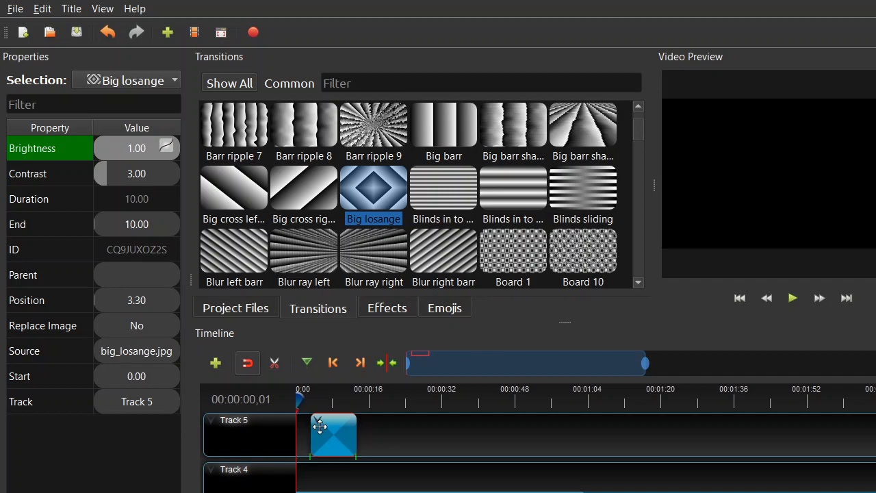
left_click_drag(325, 427, 309, 427)
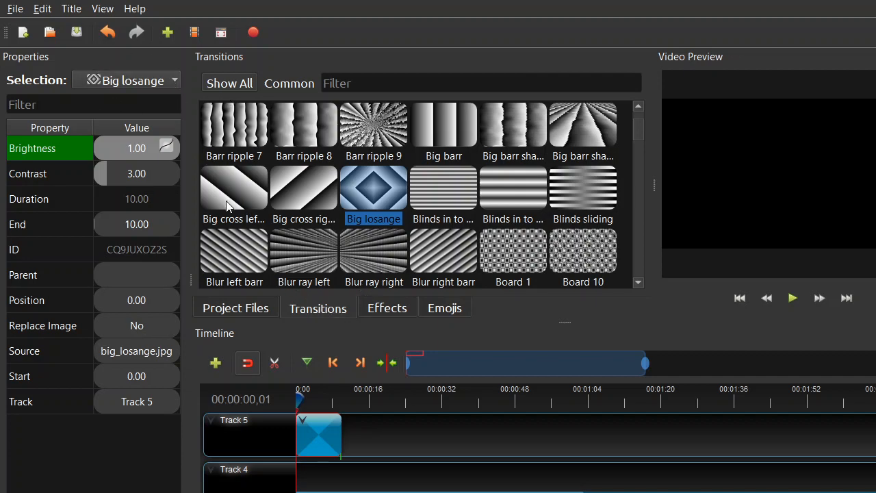
Step: Import the Dominic video from the Desktop folder into the project files
left_click(236, 310)
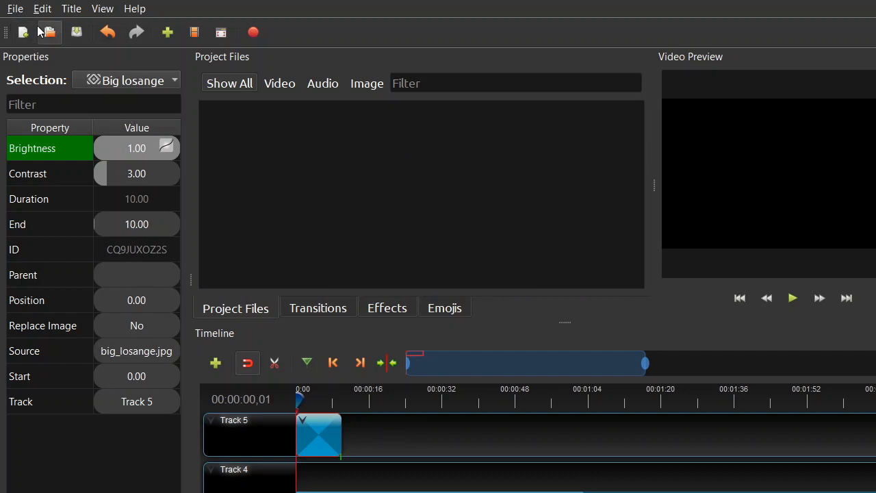
left_click(167, 33)
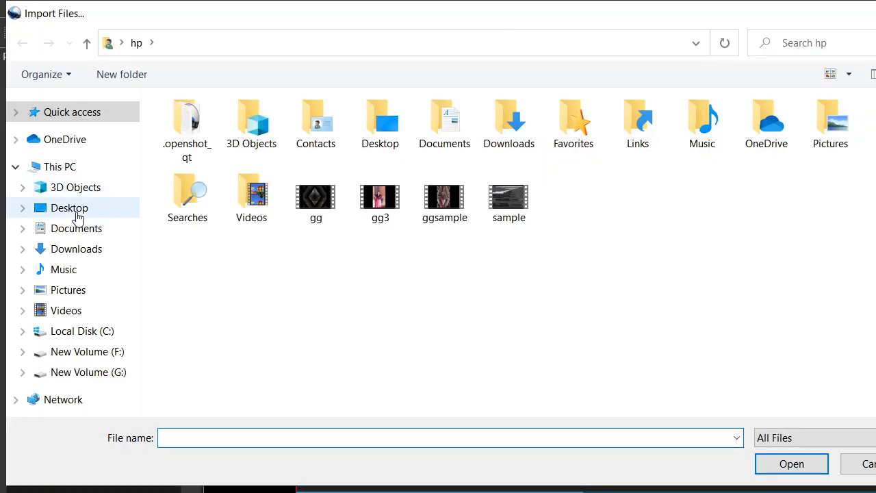
left_click(76, 210)
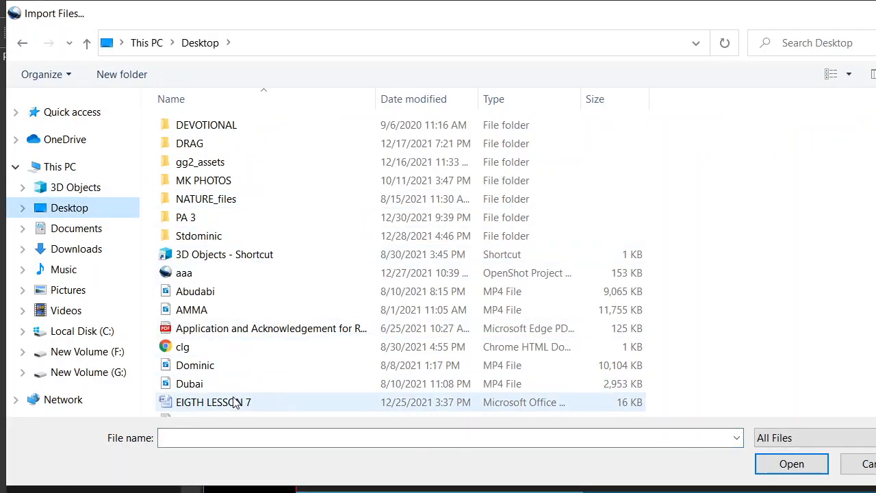
left_click(206, 365)
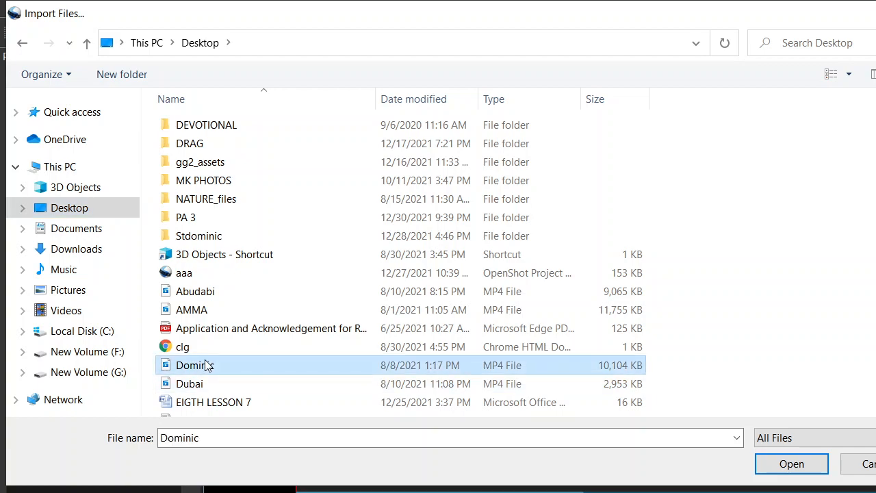
left_click(201, 312)
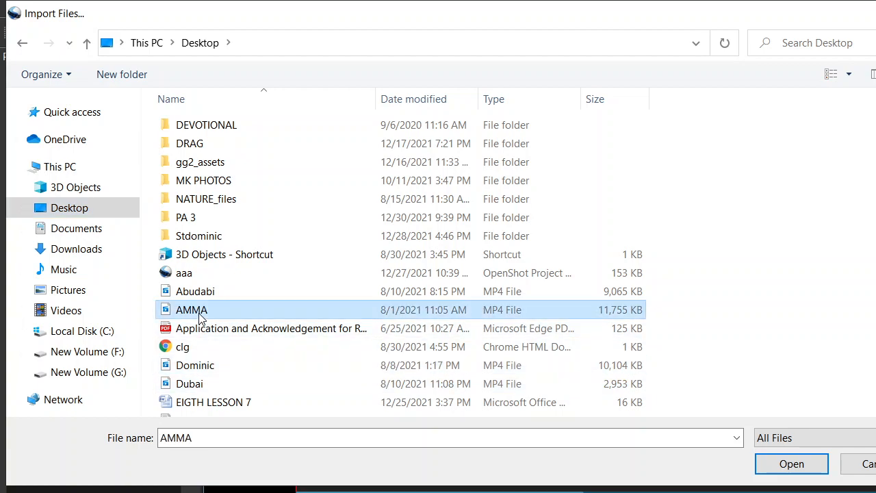
left_click(199, 365)
left_click(800, 474)
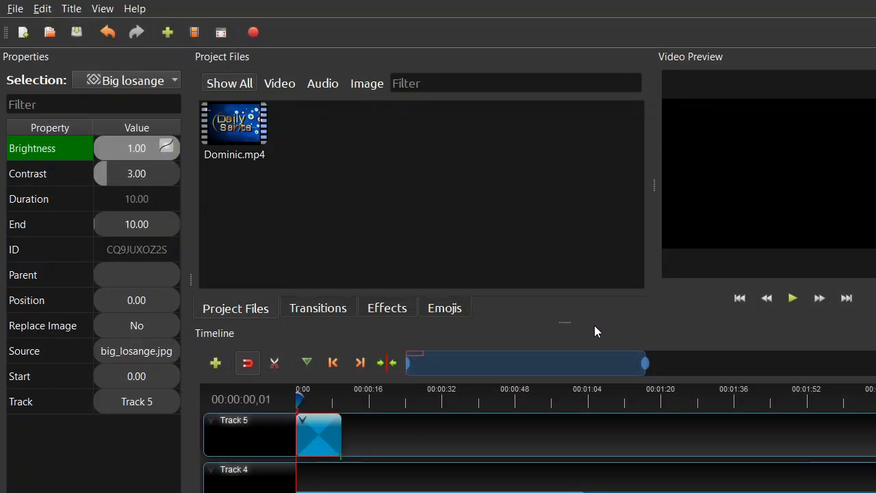
Step: Place Dominic.mp4 at the start of Track 5 and align the Big losange transition with the clip's beginning at position 0.00
left_click_drag(234, 120, 353, 438)
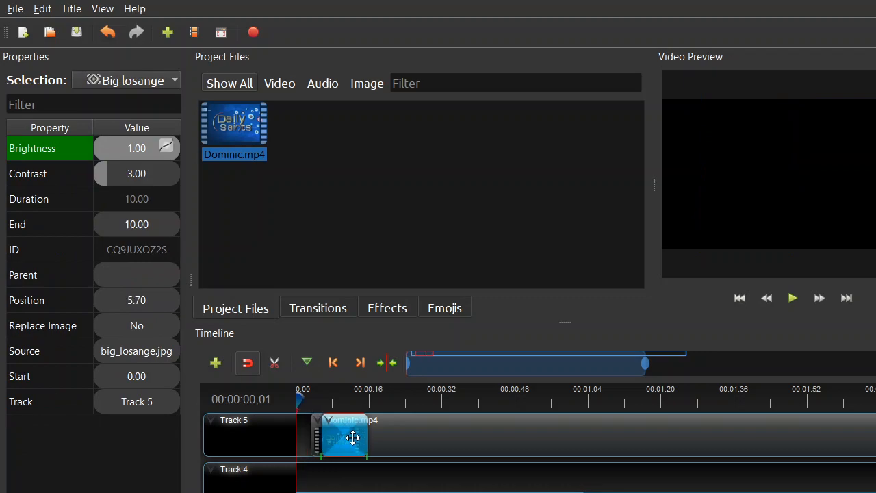
left_click(304, 433)
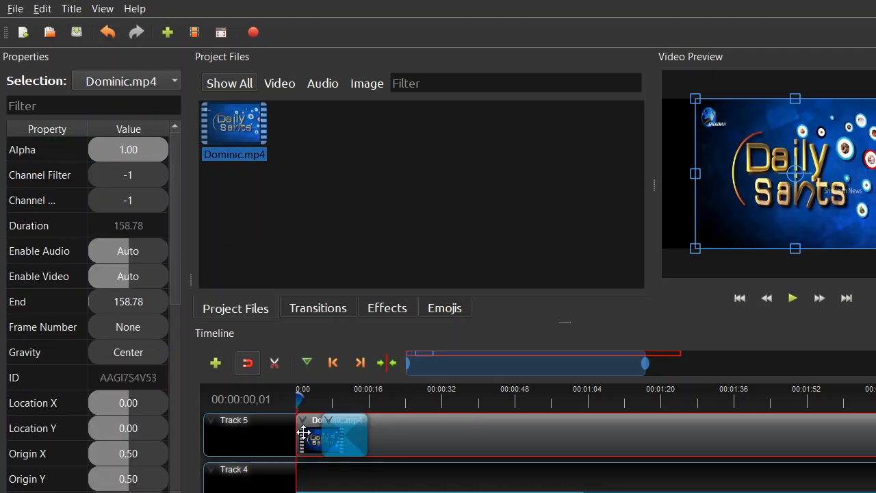
left_click_drag(343, 431, 330, 432)
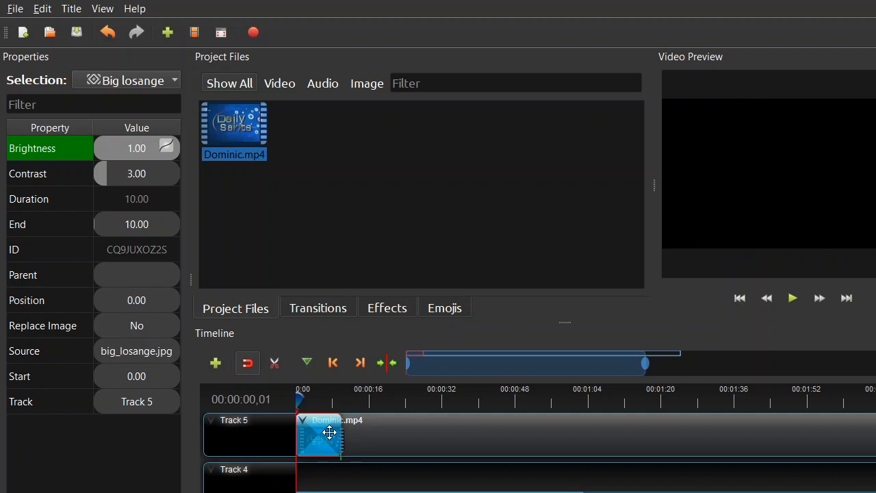
Step: Play the Big losange transition over the Dominic clip from 00:00:02,09 and widen the video preview
left_click_drag(297, 403, 307, 402)
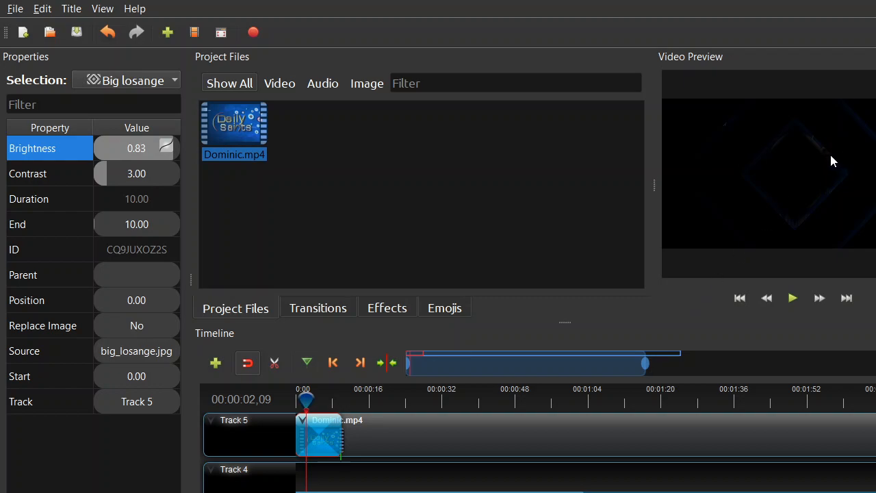
left_click(793, 299)
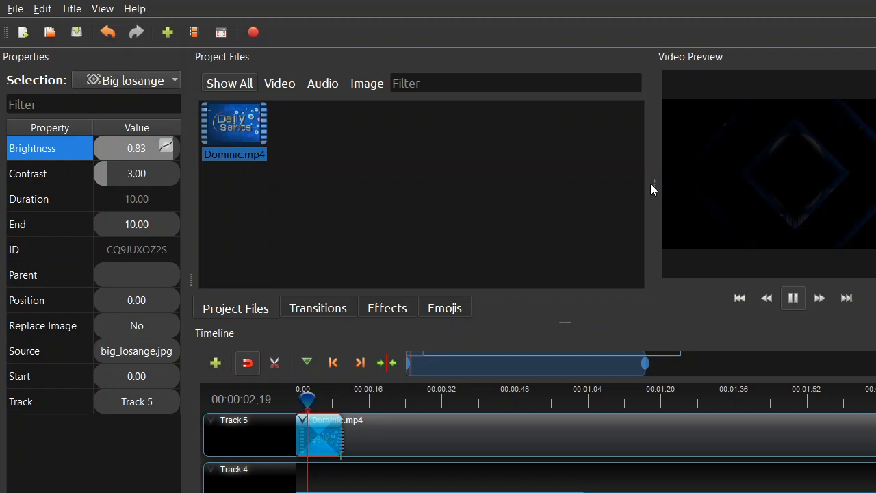
left_click_drag(652, 185, 556, 230)
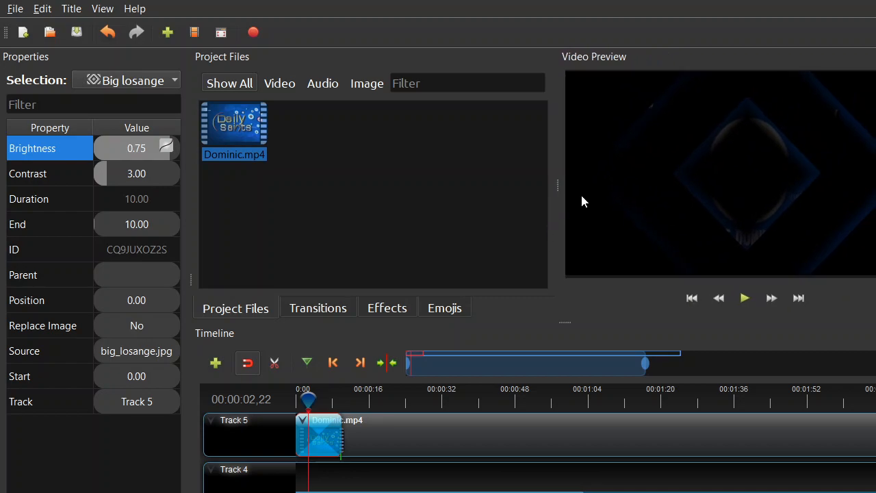
left_click_drag(558, 184, 522, 193)
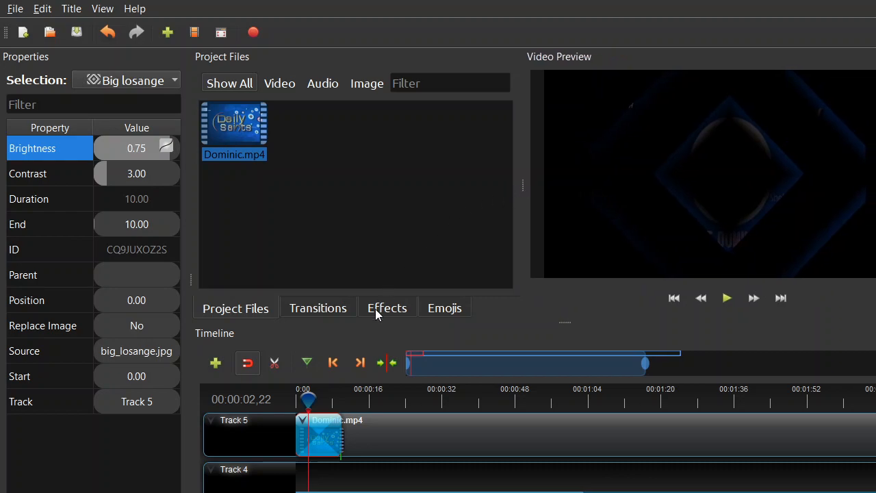
Step: Add the Barr ripple 9 transition to Track 5 at position 4.80 and set its Brightness interpolation to Bezier Ease In/Out
left_click(316, 308)
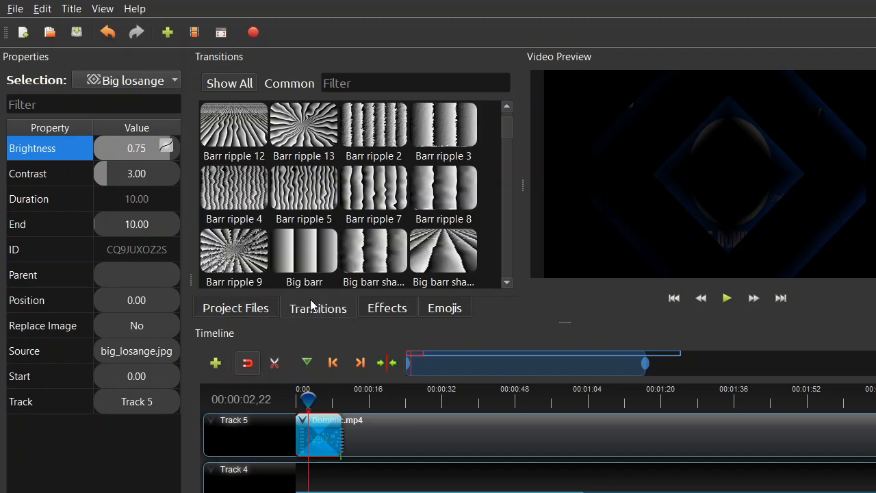
left_click_drag(238, 256, 318, 443)
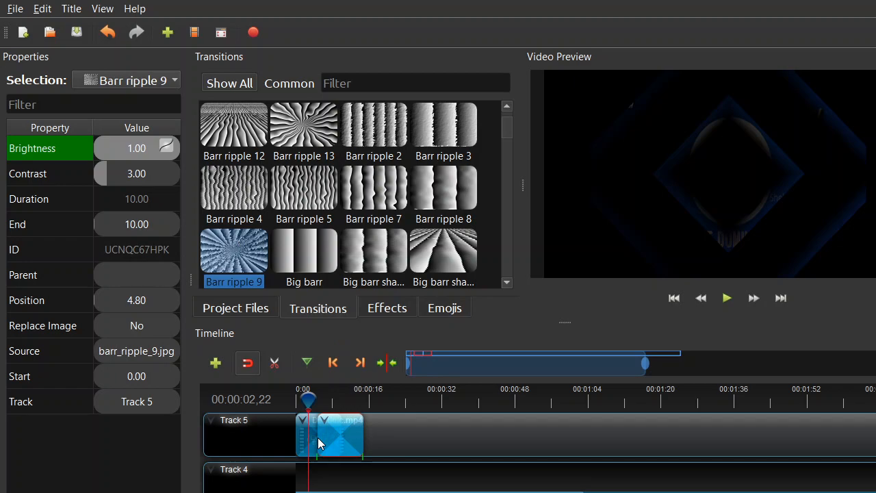
right_click(139, 149)
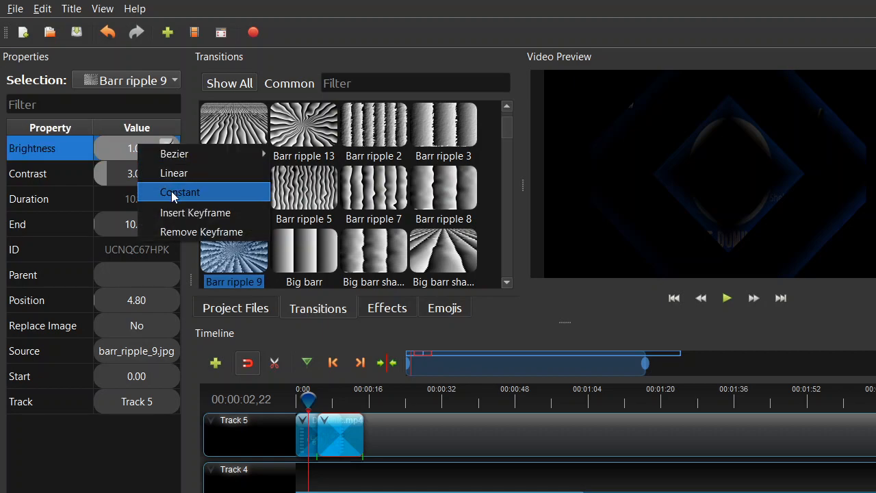
mouse_move(186, 154)
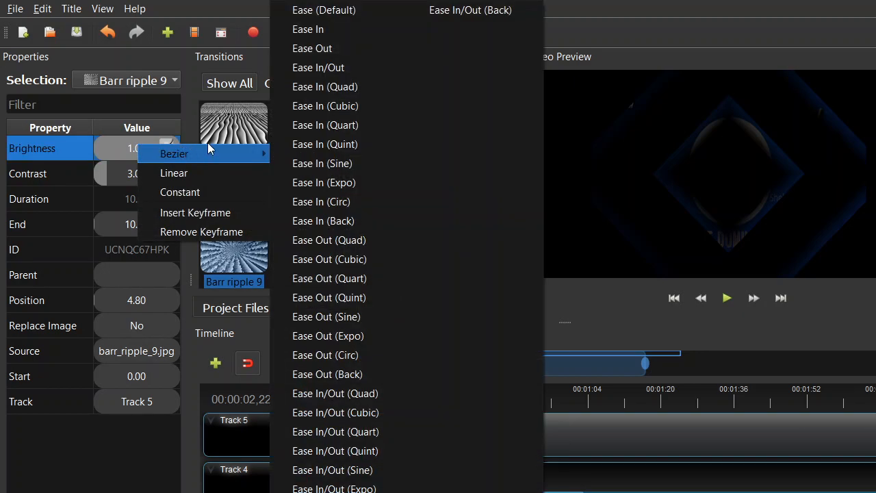
left_click(338, 69)
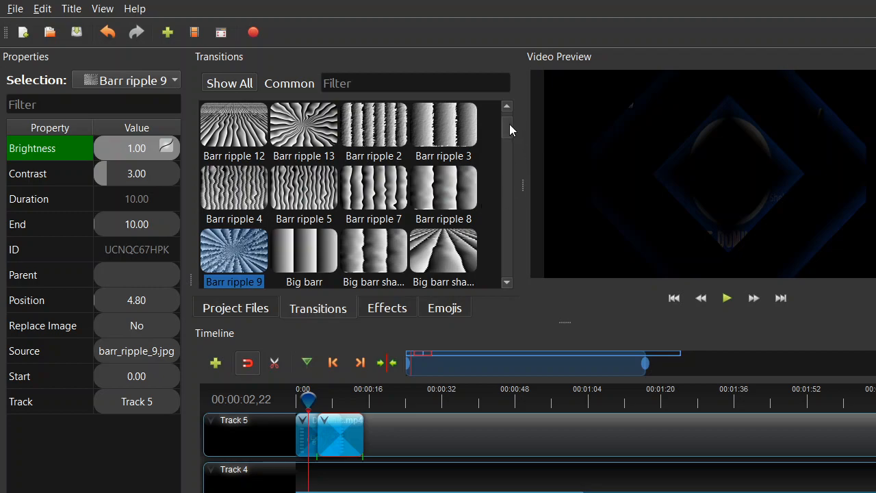
Step: Add the Clouds 2 transition to Track 5 at position 4.75 over the Dominic clip
left_click_drag(509, 123, 514, 139)
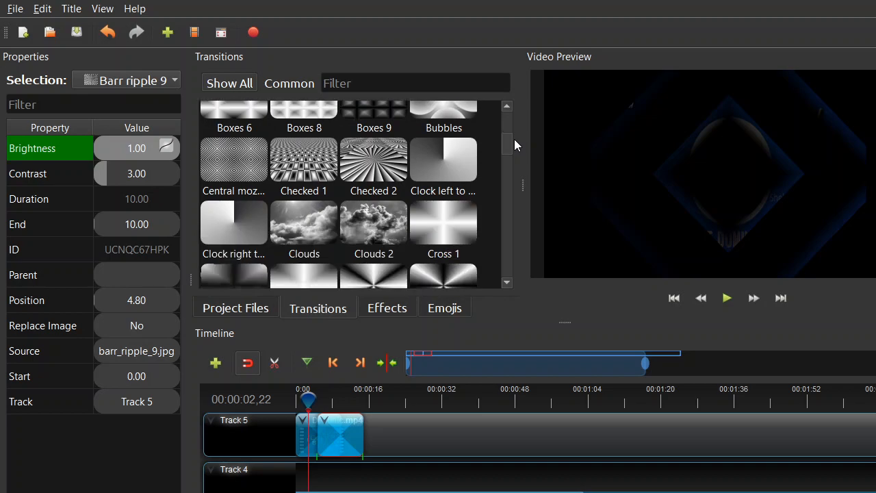
left_click(373, 223)
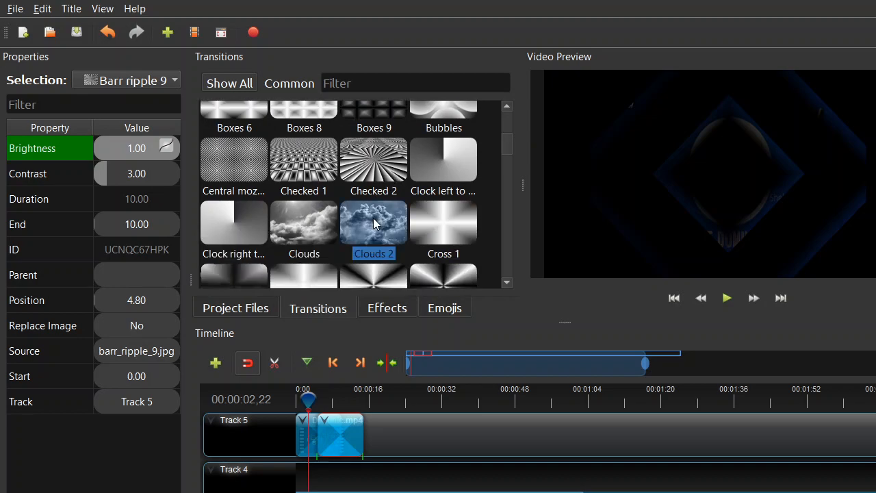
left_click_drag(360, 217, 317, 434)
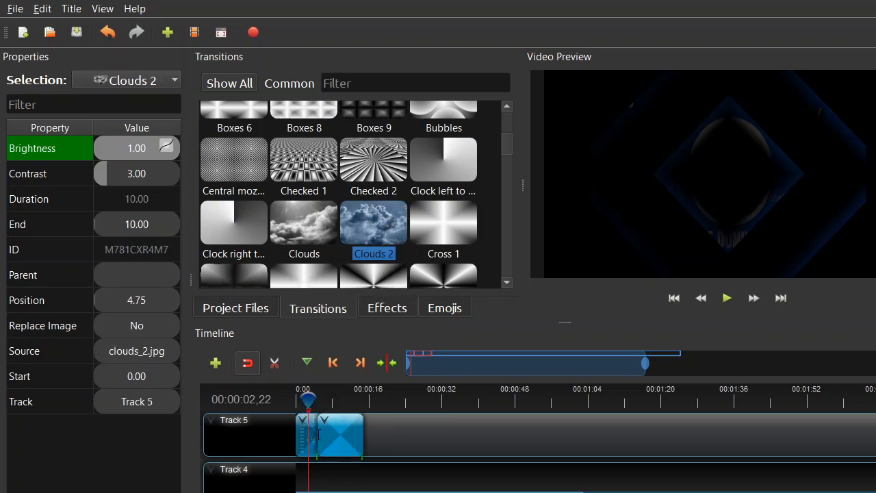
Step: Scrub through the start of the Clouds 2 transition to 00:00:06,24 and return the playhead to 00:00:04,25
left_click_drag(308, 400, 318, 402)
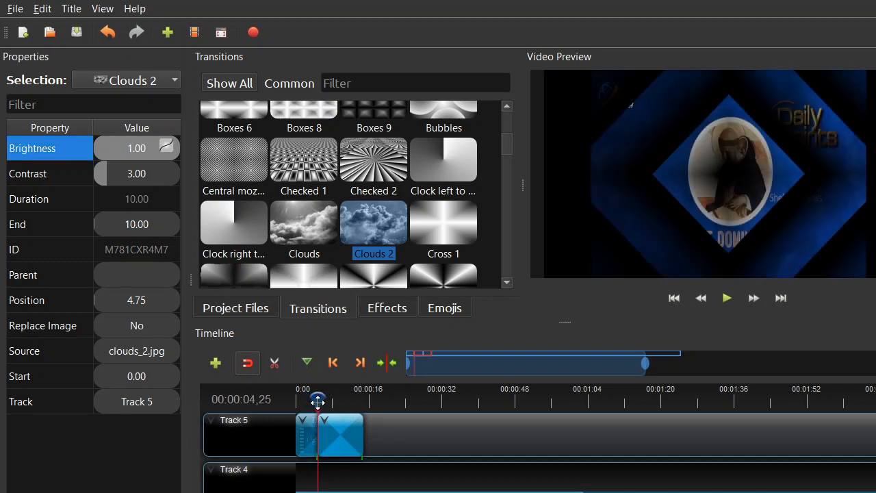
left_click_drag(317, 402, 327, 402)
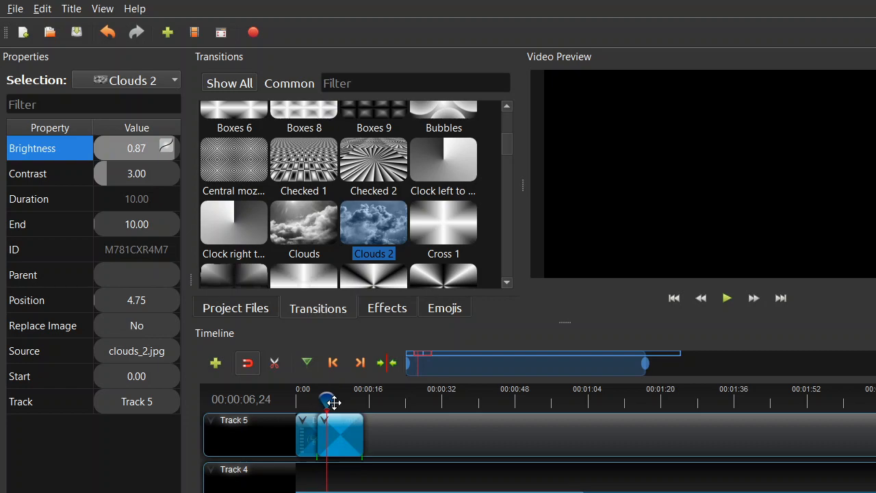
left_click_drag(328, 402, 317, 402)
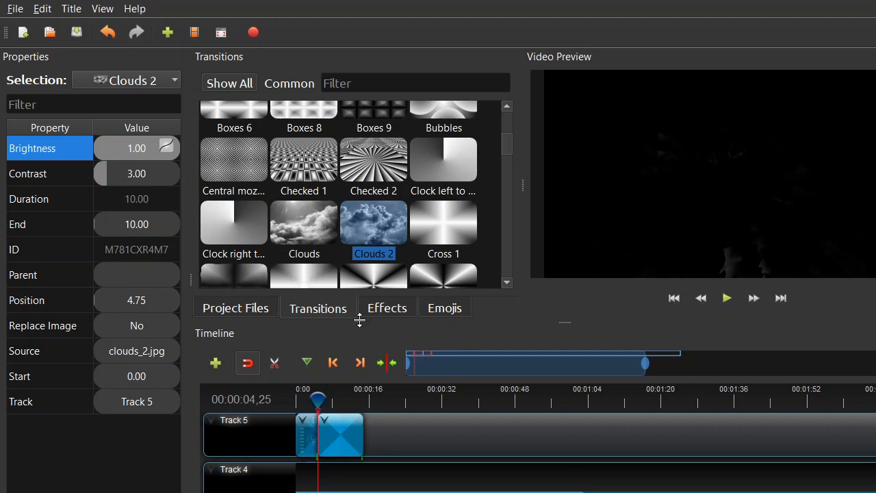
Step: Set the Clouds 2 transition's Brightness interpolation to Bezier Ease (Default)
right_click(132, 152)
mouse_move(142, 160)
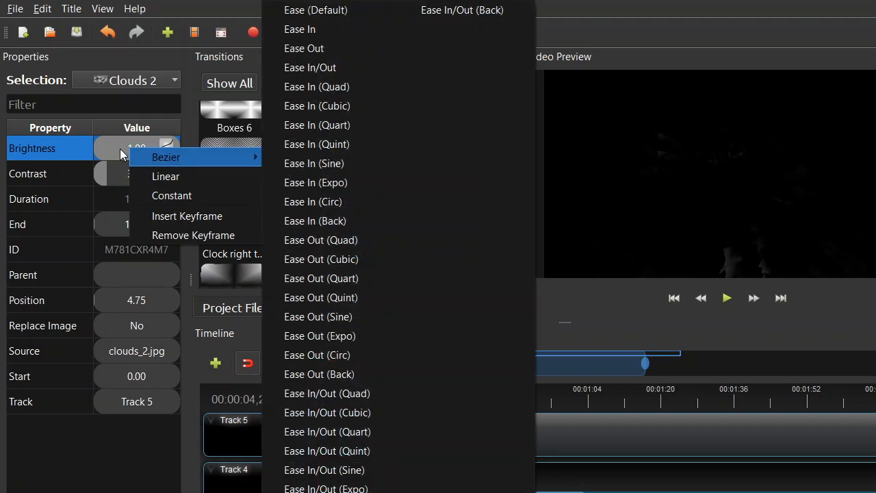
left_click(120, 150)
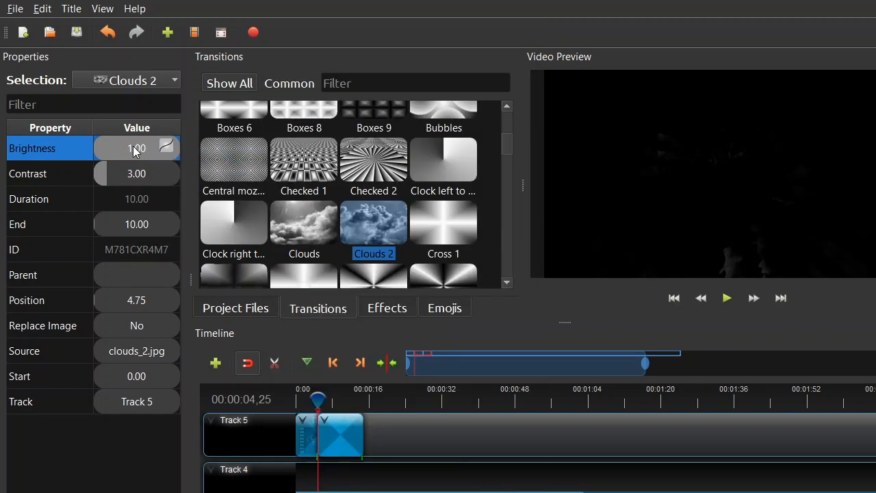
right_click(134, 151)
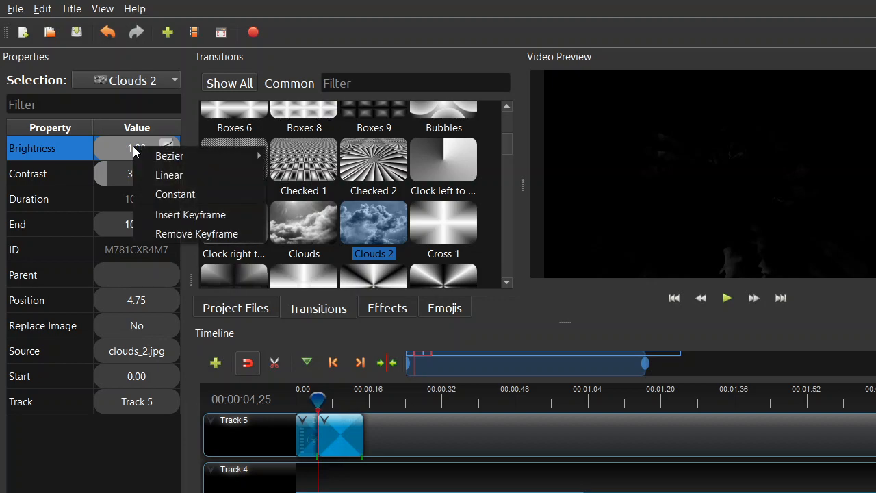
mouse_move(165, 156)
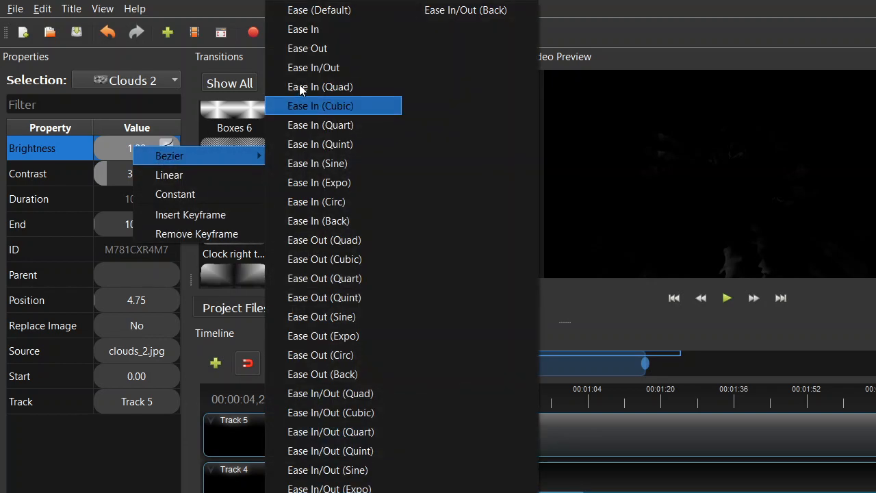
left_click(307, 15)
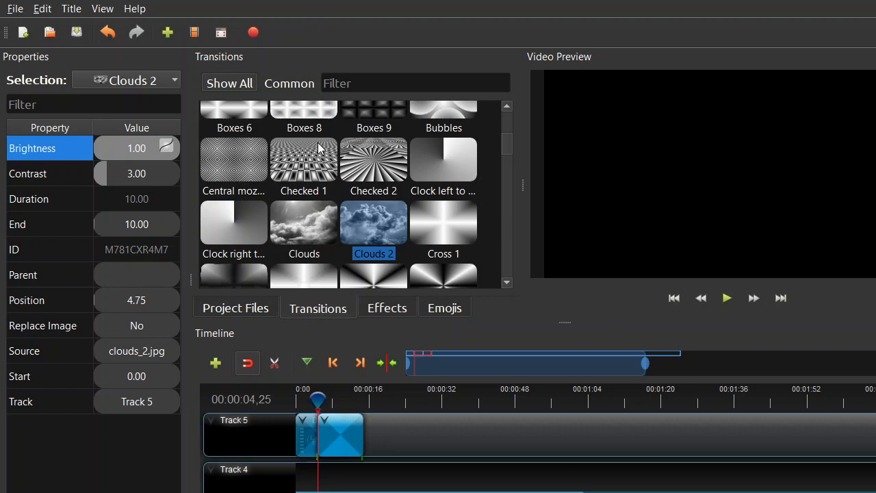
Step: Change the Clouds 2 transition's Brightness interpolation to Bezier Ease In/Out
right_click(152, 146)
mouse_move(176, 154)
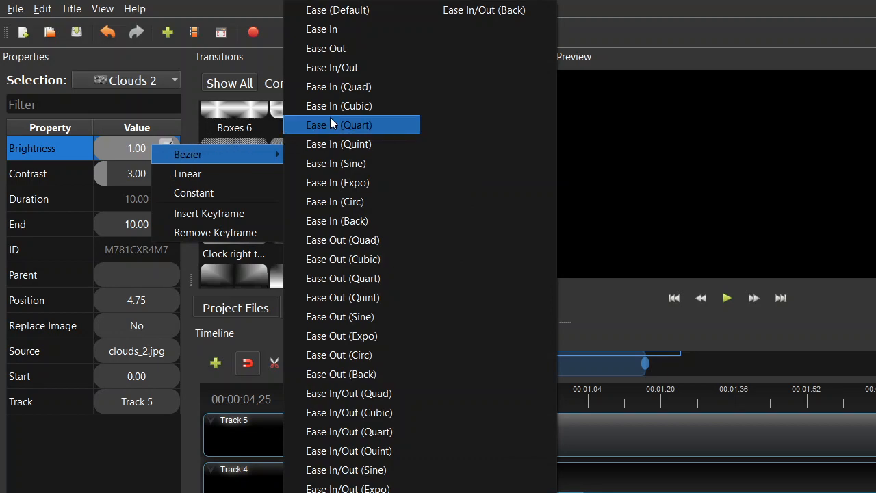
left_click(343, 70)
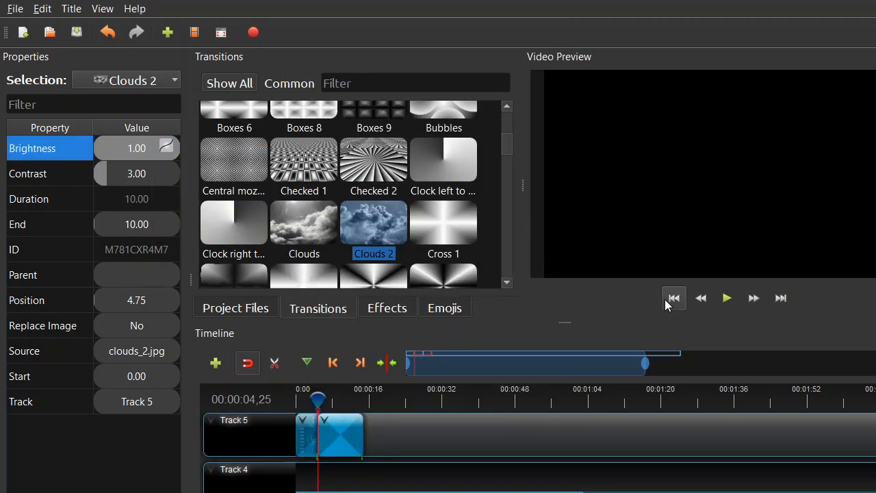
Step: Move the playhead to 00:00:07,12 and set the Clouds 2 transition's Brightness interpolation to Bezier Ease In (Quart)
left_click_drag(317, 391, 329, 398)
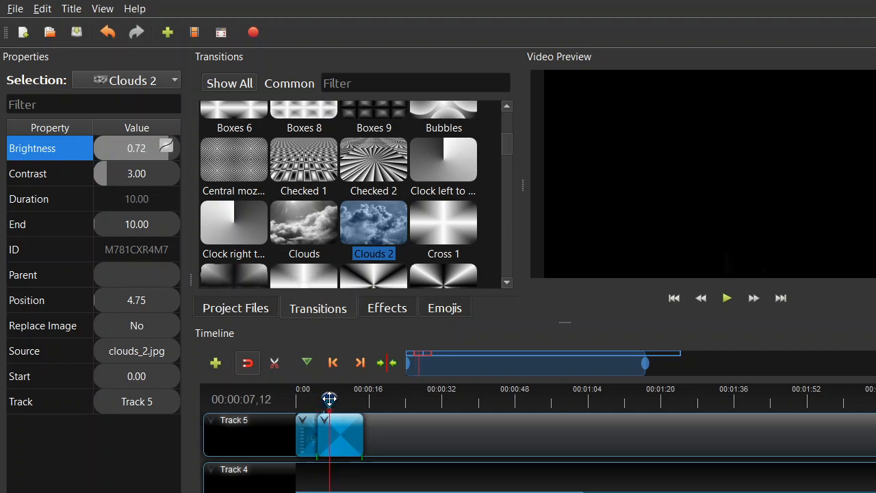
right_click(122, 149)
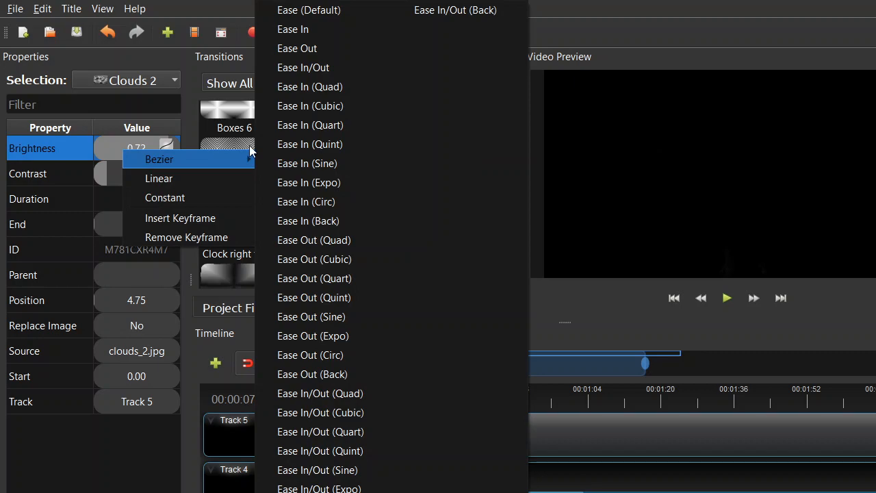
left_click(305, 125)
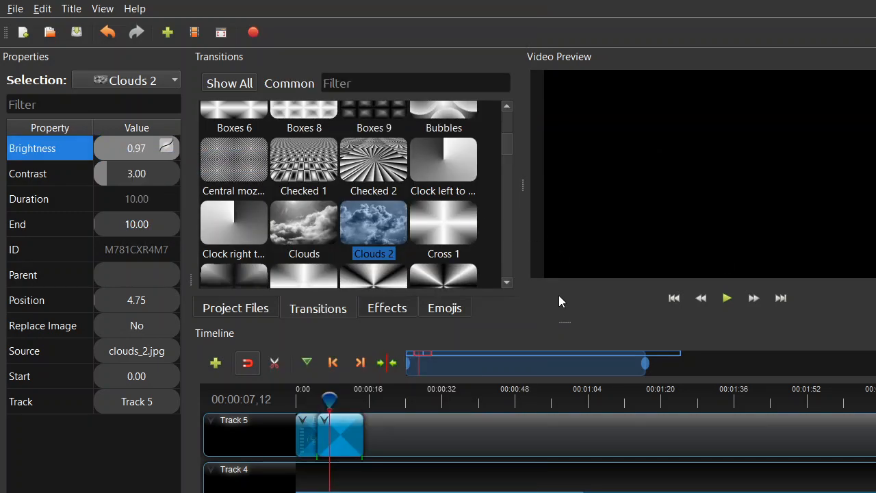
Step: Return the playhead to 00:00:04,20 and preview the Clouds 2 transition, pausing briefly before fast-forwarding through it
left_click_drag(331, 400, 317, 400)
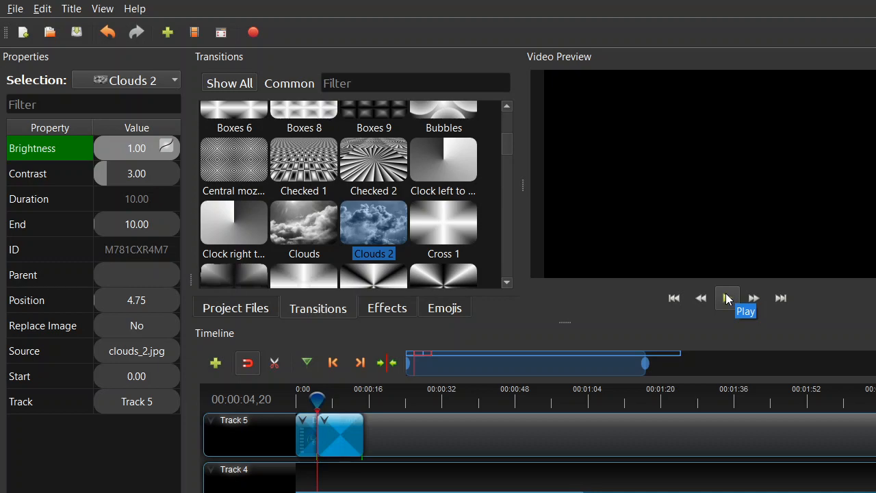
left_click(727, 299)
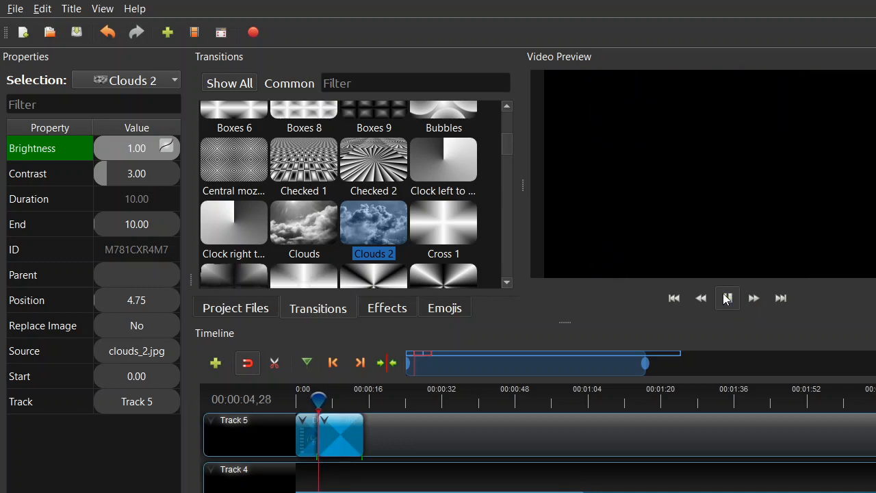
left_click(727, 299)
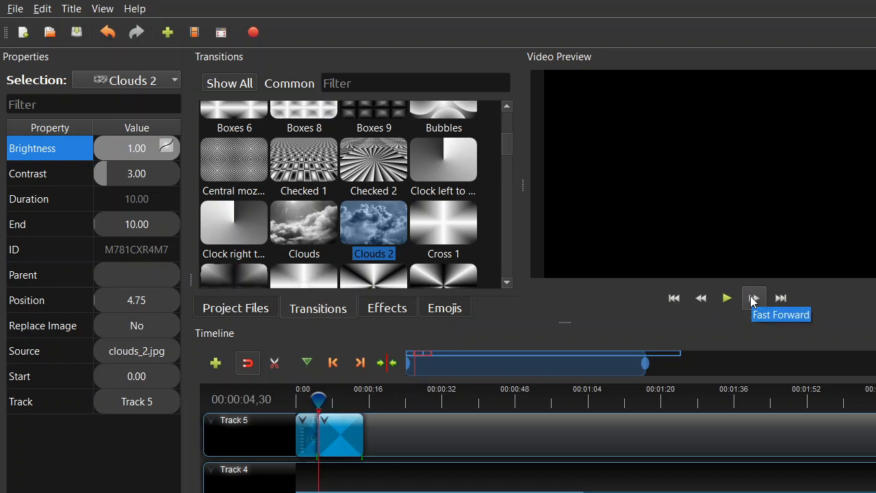
left_click(753, 300)
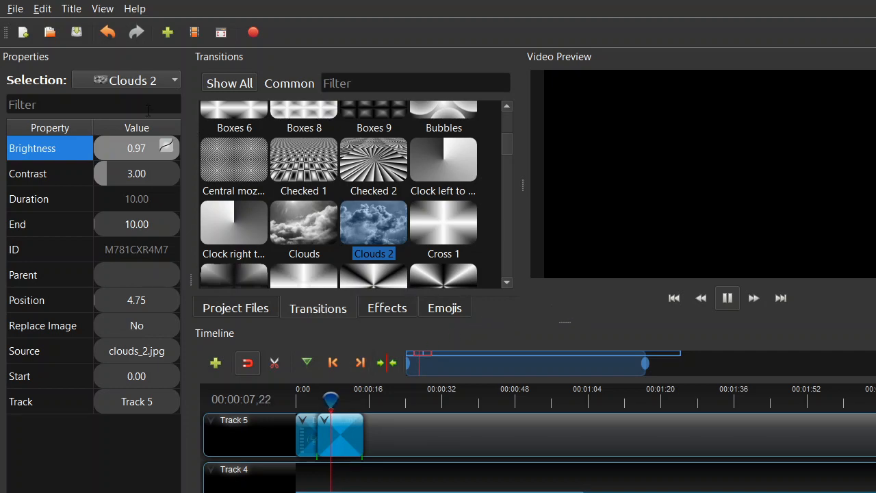
Step: Set the Clouds 2 transition's Brightness interpolation back to Bezier Ease In/Out during playback
right_click(131, 149)
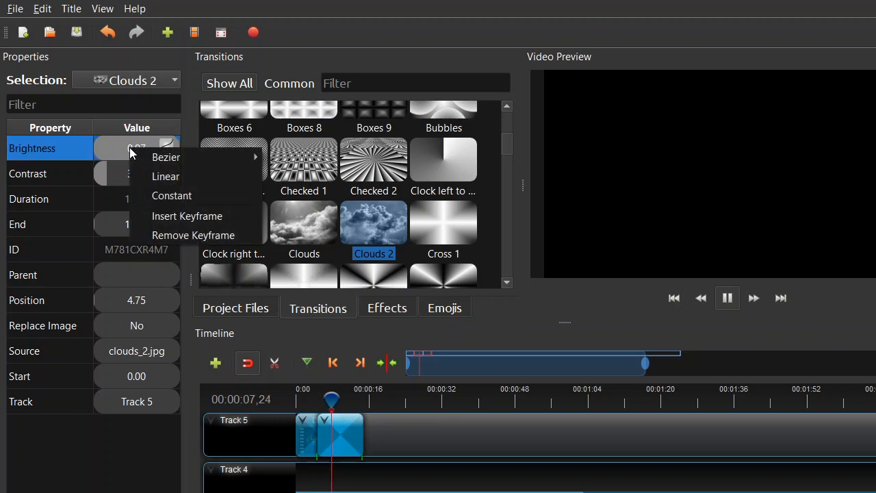
mouse_move(158, 157)
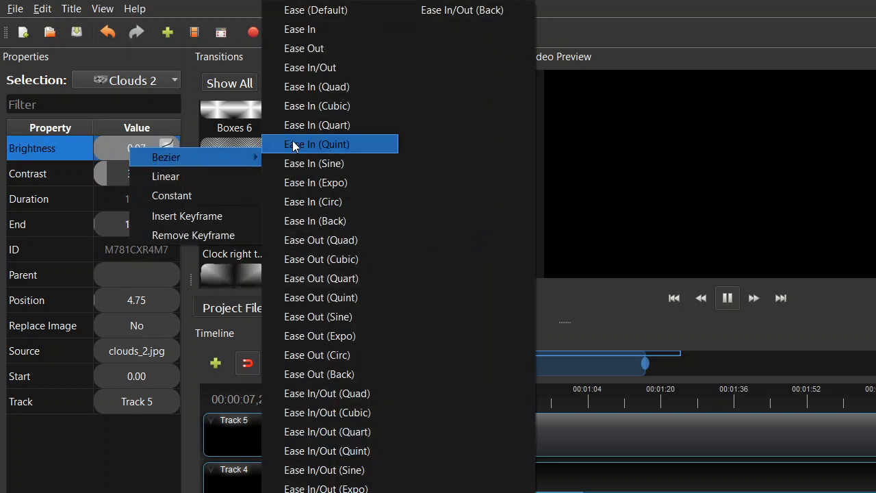
left_click(319, 67)
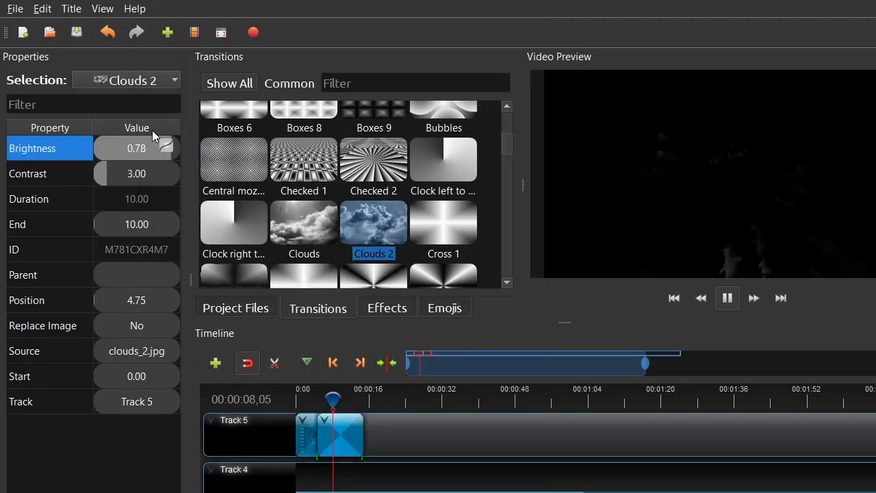
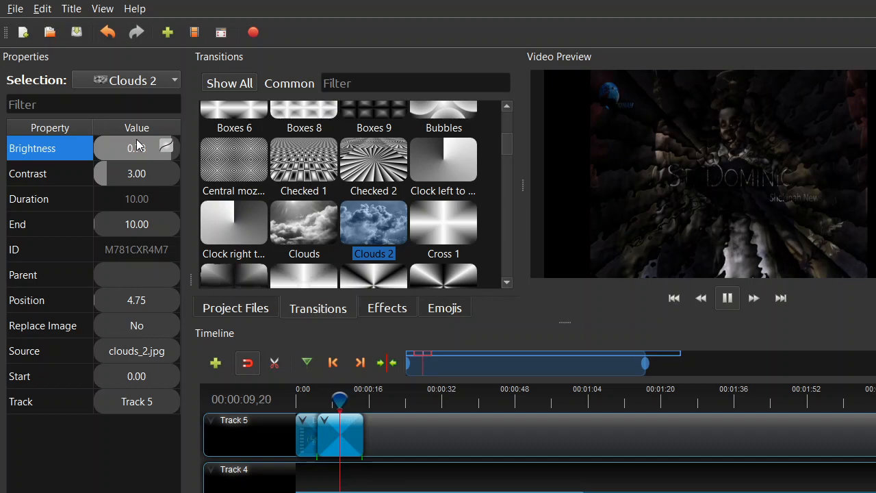
Step: Apply the Negative and Pixelate effects to the Dominic.mp4 clip on Track 5, over the stretch covered by the Clouds 2 transition
left_click(383, 311)
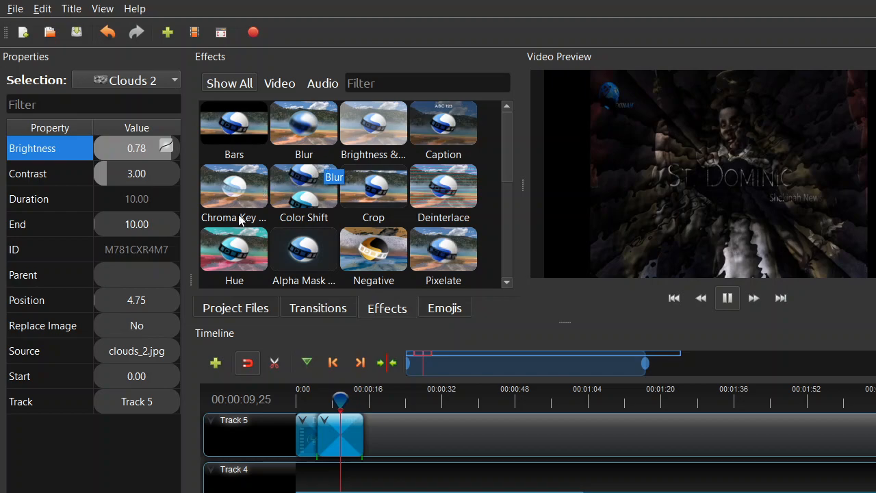
left_click(287, 175)
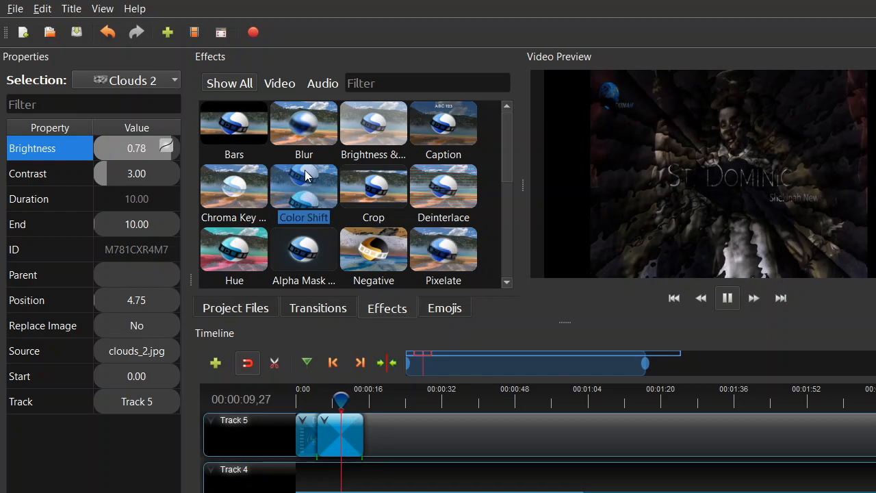
left_click_drag(358, 250, 340, 438)
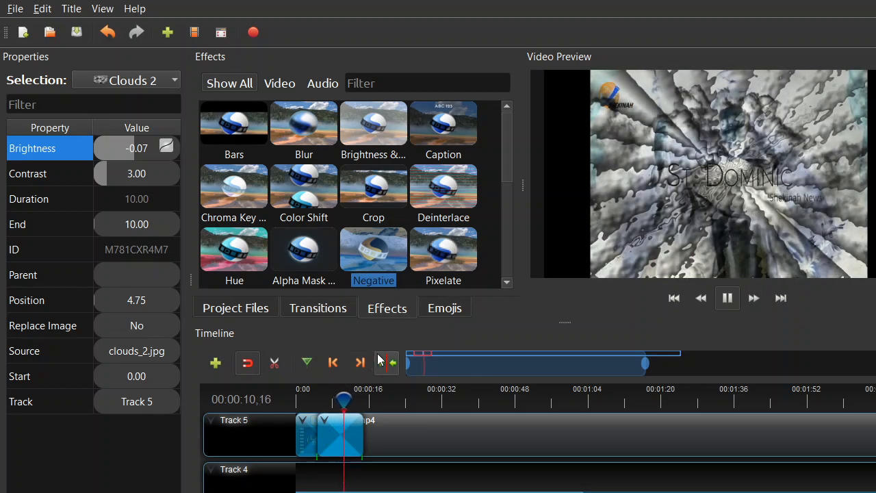
left_click_drag(441, 248, 350, 426)
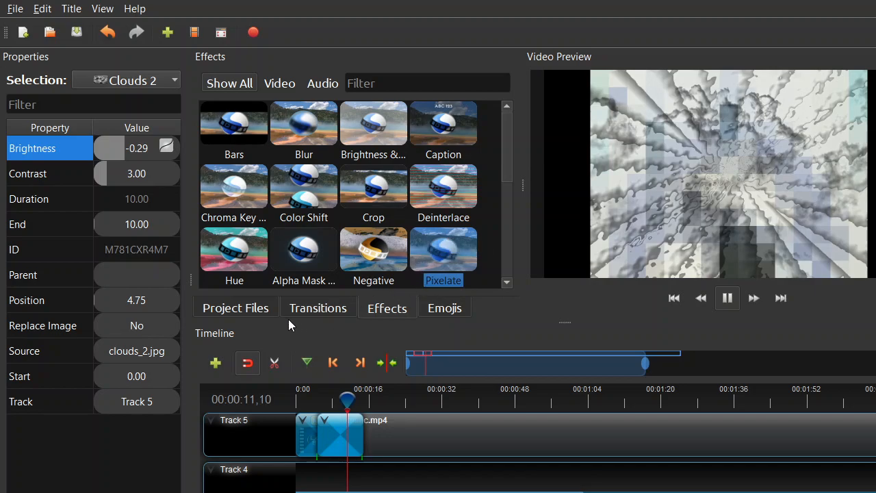
Step: Start a new title based on the Bubbles 1 template
left_click(252, 313)
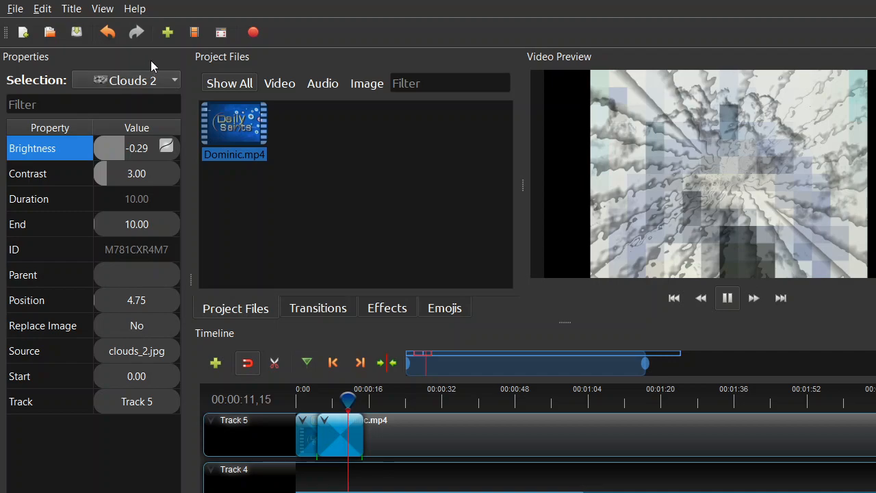
left_click(72, 8)
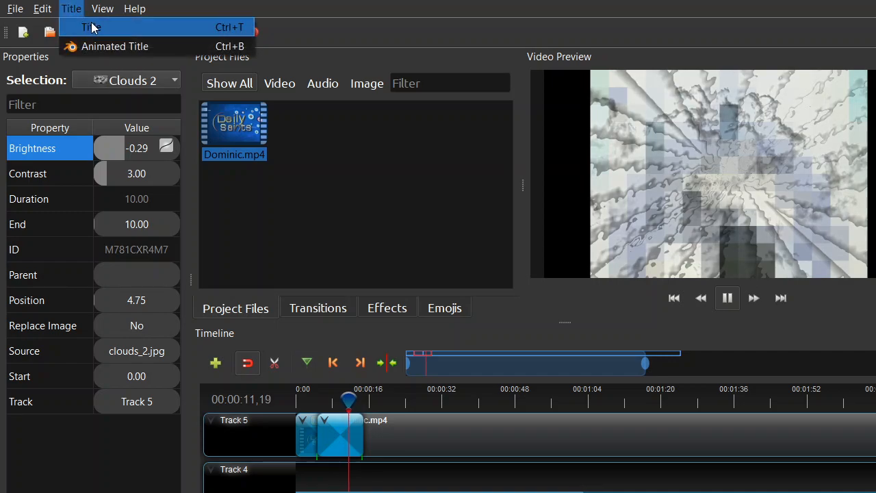
left_click(94, 30)
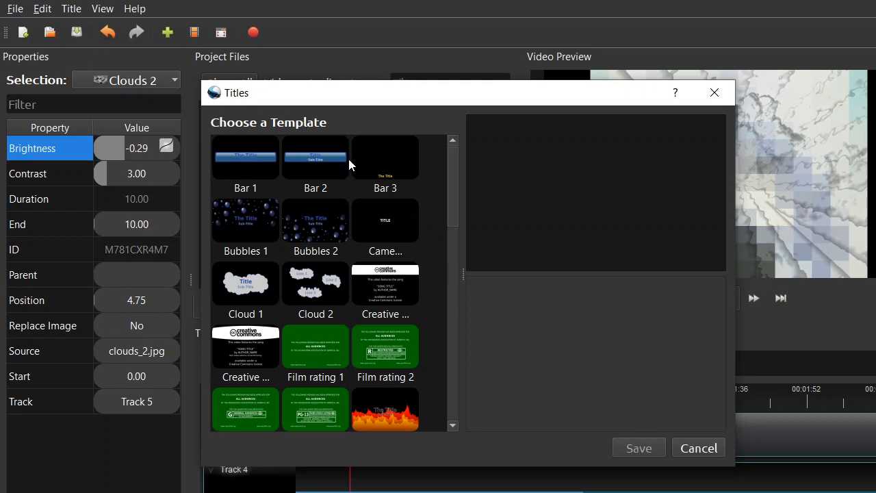
left_click(263, 228)
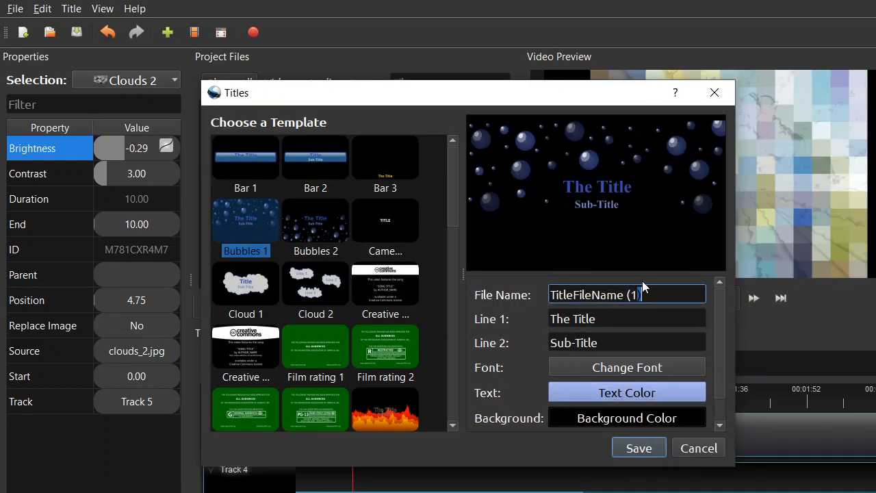
Step: Set the Bubbles 1 title's file name to AA
key("BackSpace")
key("BackSpace")
key("BackSpace")
key("BackSpace")
key("BackSpace")
key("BackSpace")
key("BackSpace")
key("BackSpace")
key("BackSpace")
key("BackSpace")
key("BackSpace")
key("BackSpace")
key("BackSpace")
key("BackSpace")
key("BackSpace")
key("BackSpace")
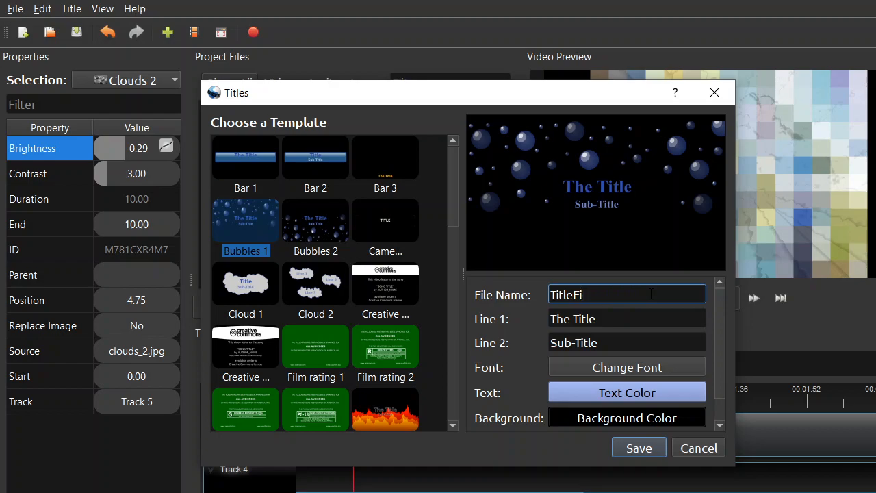
key("BackSpace")
type("AA")
Step: Try to clear the Line 1 text of the Bubbles 1 title, and abandon the title by closing its window
left_click(599, 324)
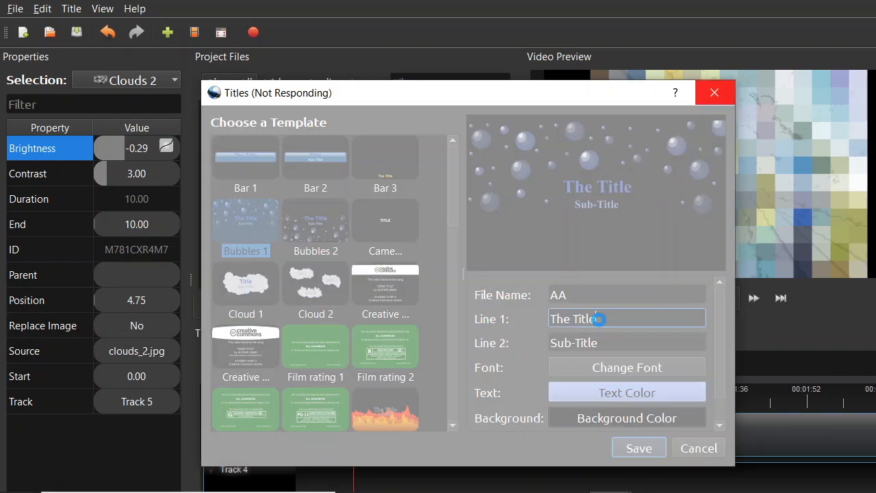
key("BackSpace")
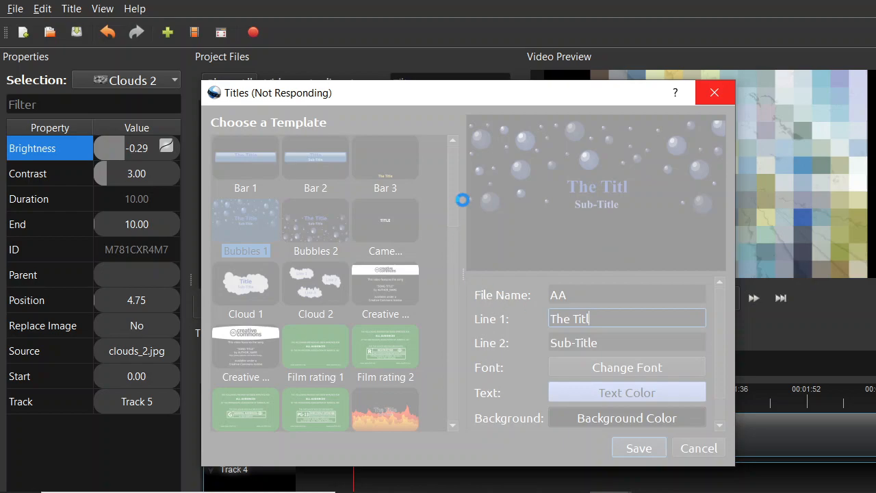
left_click(718, 94)
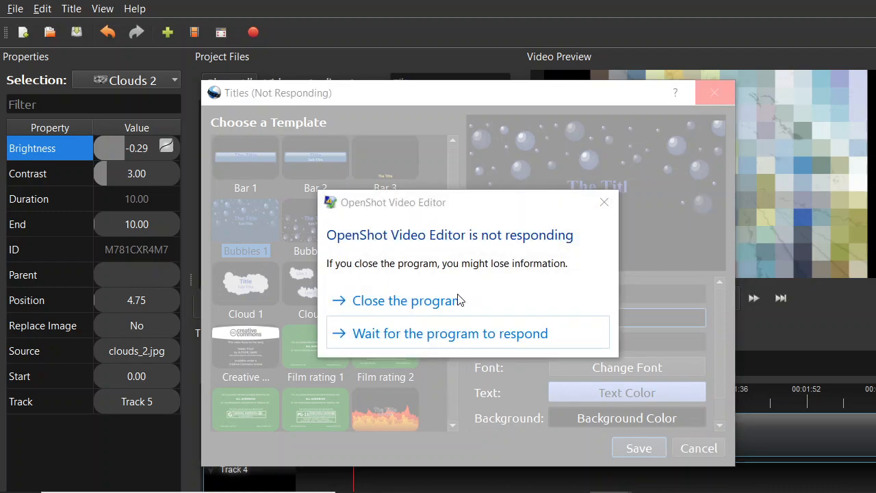
left_click(431, 335)
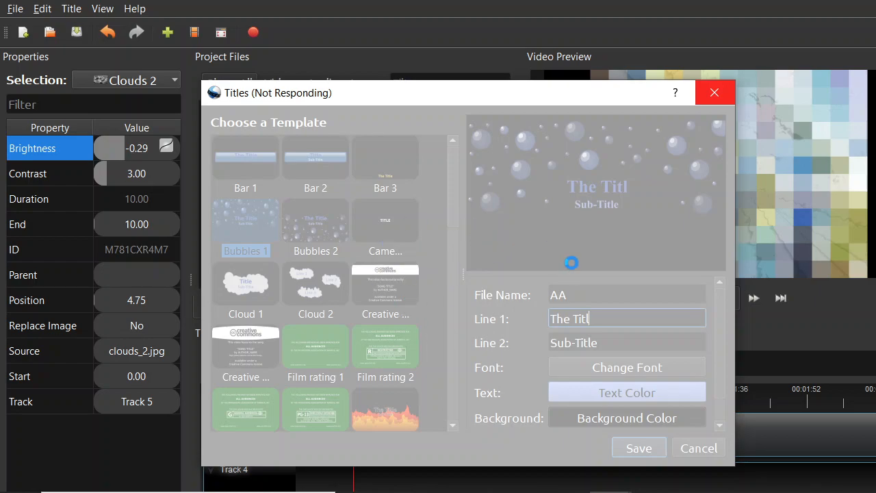
key("BackSpace")
key("BackSpace")
key("BackSpace")
key("BackSpace")
key("BackSpace")
key("BackSpace")
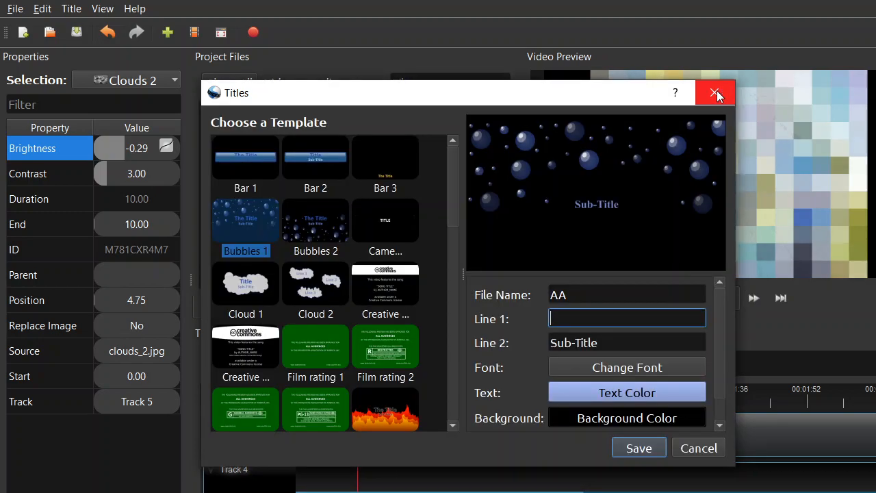
left_click(717, 90)
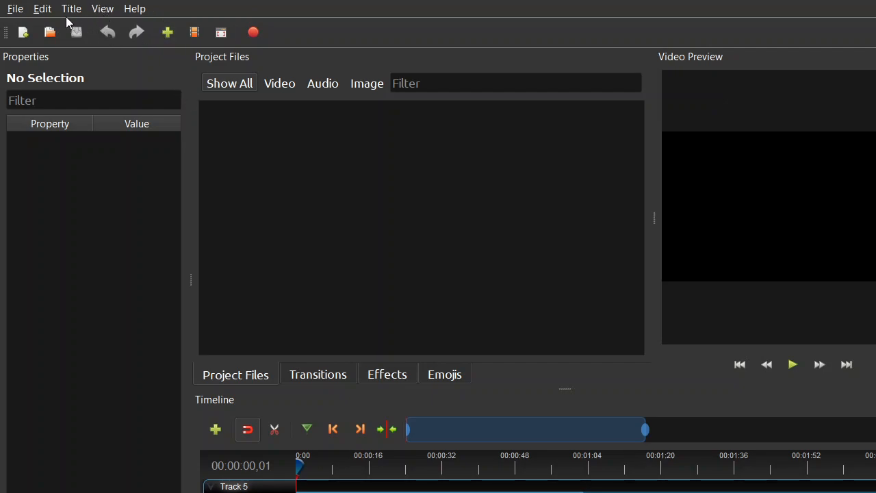
Step: Import the Dominic video from the Desktop into the empty project and try to place it on Track 5
left_click(171, 31)
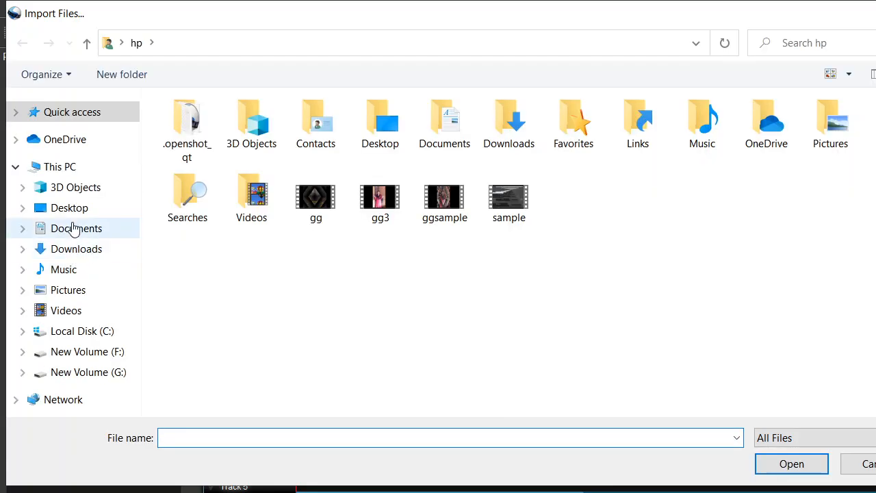
left_click(74, 214)
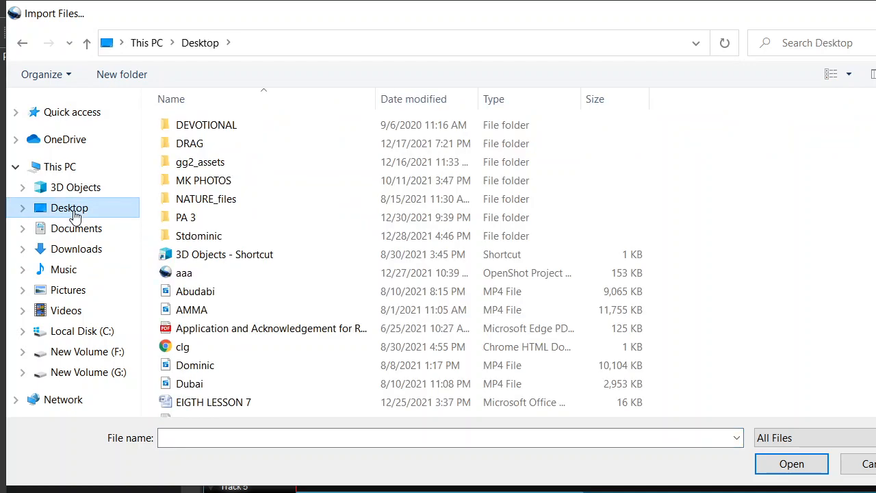
left_click(213, 366)
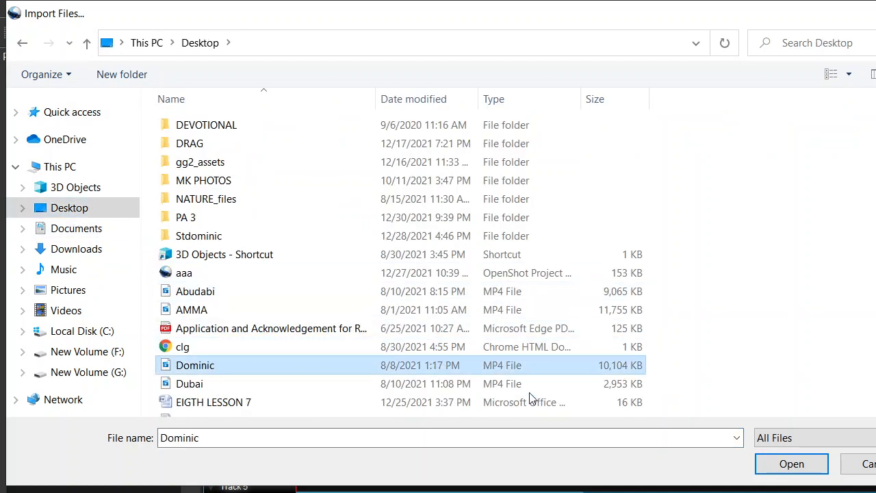
left_click(770, 465)
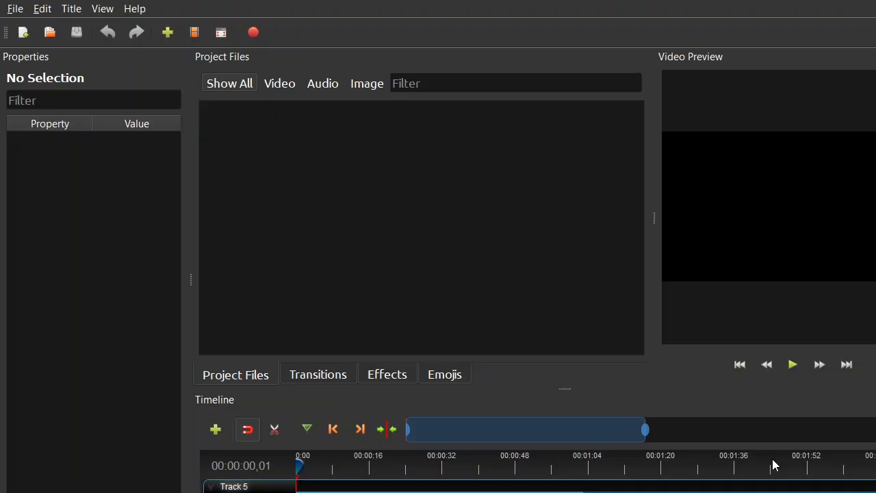
left_click_drag(253, 133, 316, 489)
key("Delete")
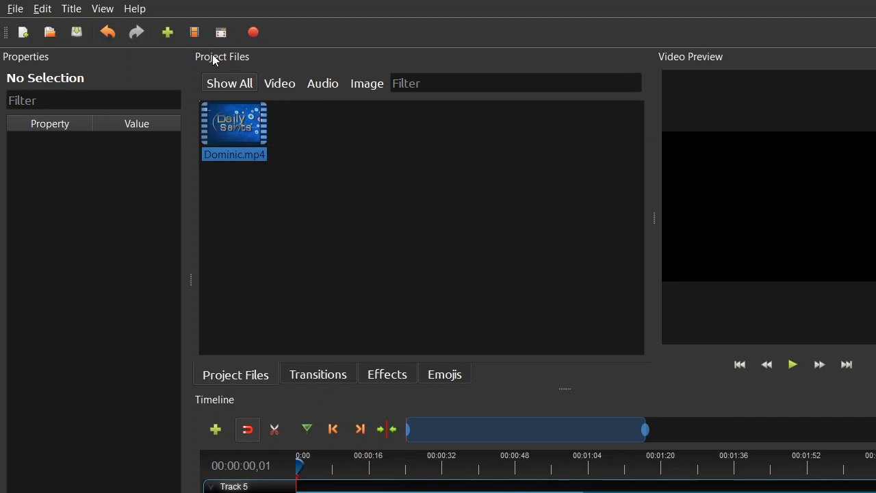
Step: Start a new title based on the Bubbles 2 template
left_click(72, 10)
left_click(88, 32)
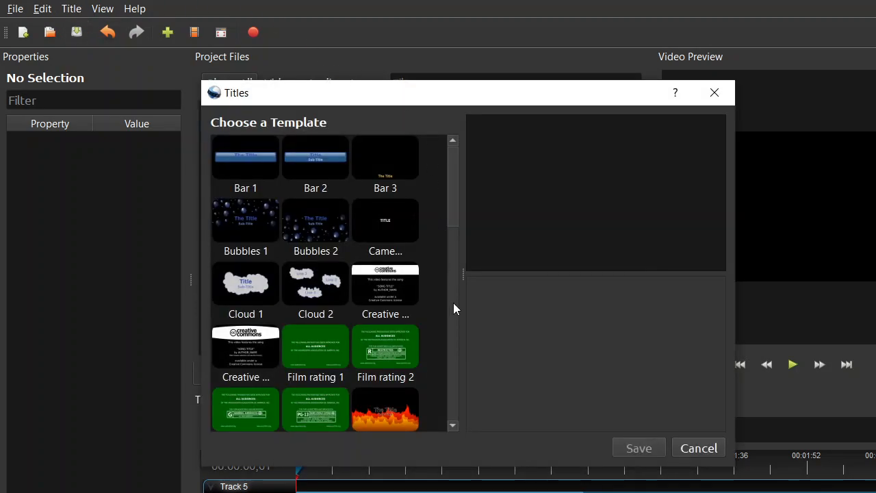
left_click(311, 223)
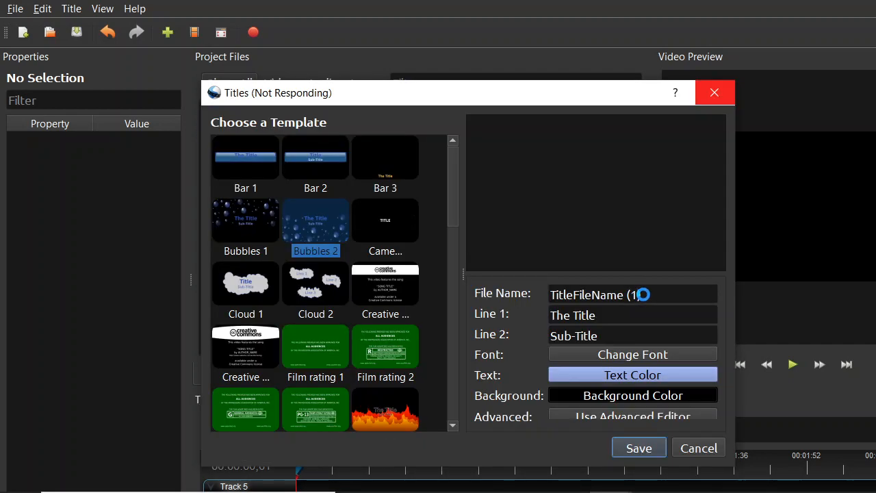
Step: Set the Bubbles 2 title's file name to AA
key("BackSpace")
key("BackSpace")
key("BackSpace")
key("BackSpace")
key("BackSpace")
key("BackSpace")
key("BackSpace")
key("BackSpace")
key("BackSpace")
key("BackSpace")
key("BackSpace")
key("BackSpace")
key("BackSpace")
key("BackSpace")
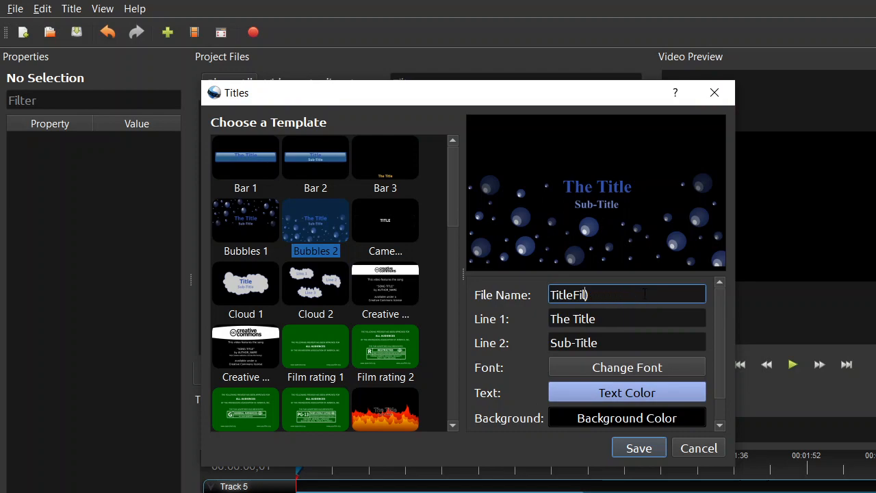
key("BackSpace")
key("BackSpace")
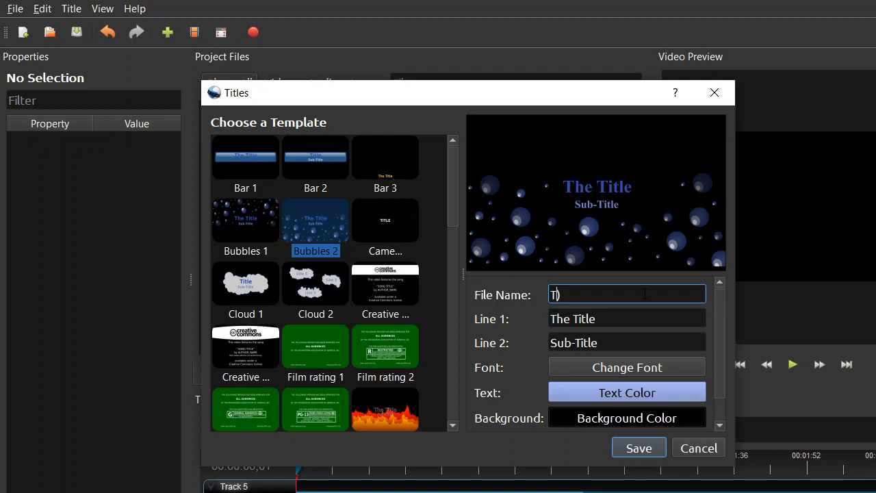
key("Delete")
type("AA")
Step: Try to edit the Line 1 text of the Bubbles 2 title, and close the unresponsive program
left_click(601, 319)
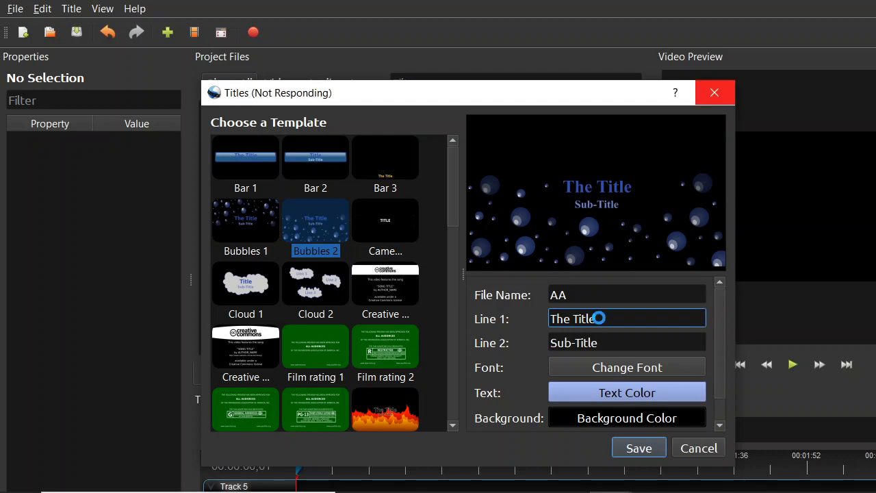
key("BackSpace")
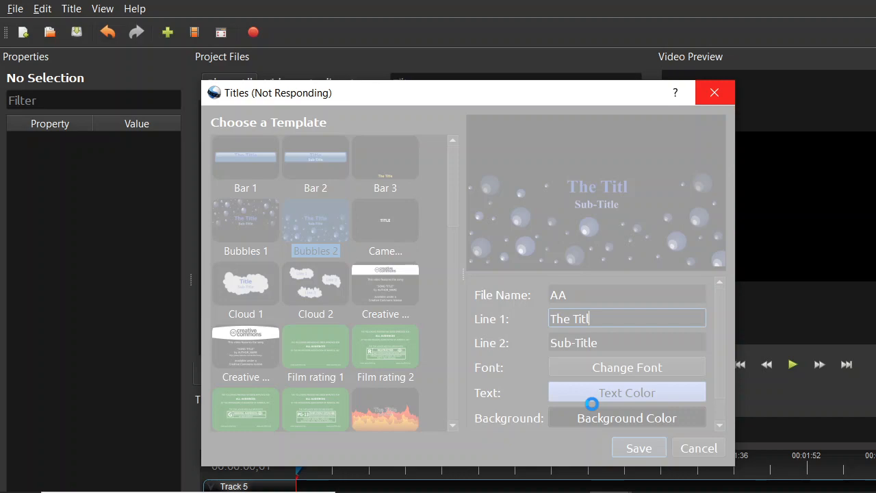
left_click(714, 91)
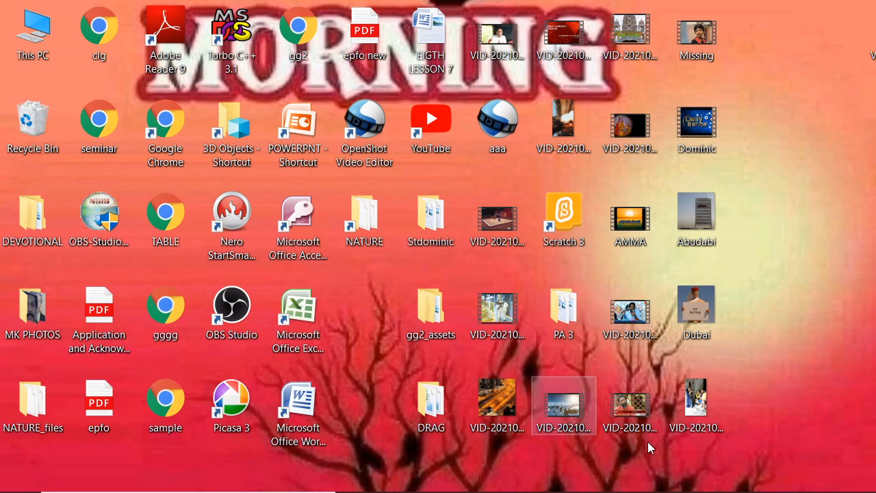
Step: Relaunch OpenShot Video Editor from the desktop and accept the recovered project backup
double_click(364, 133)
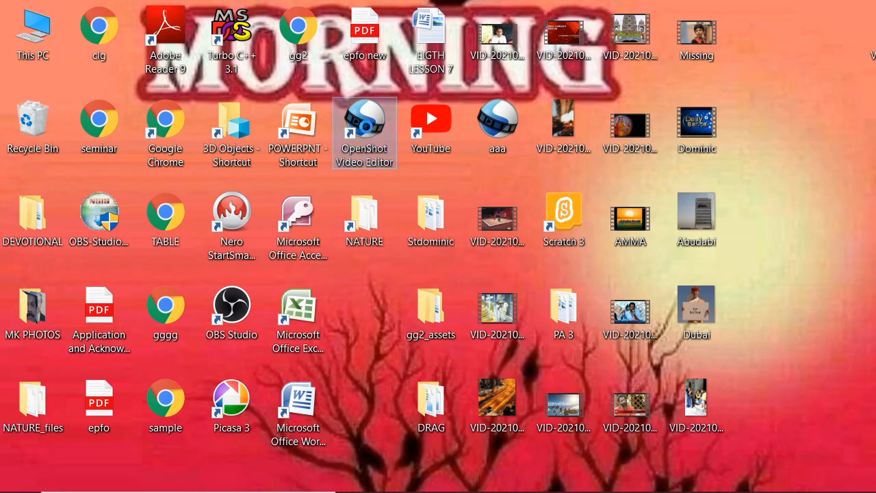
right_click(364, 129)
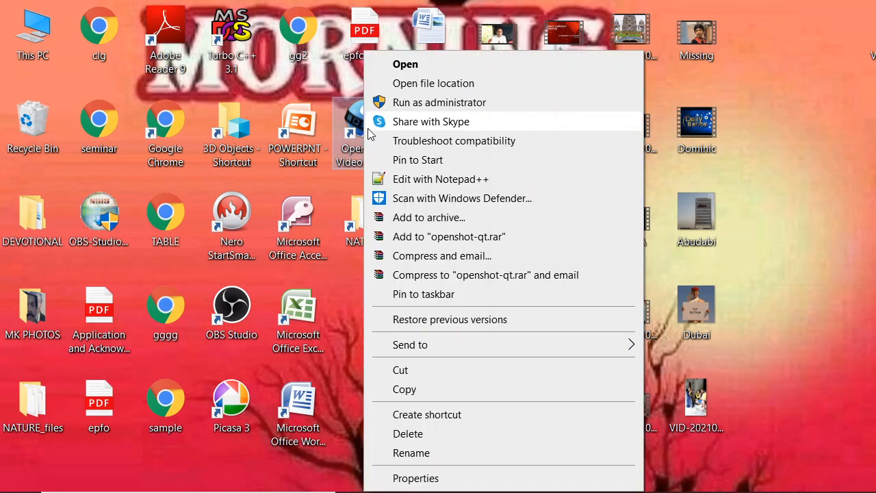
left_click(408, 64)
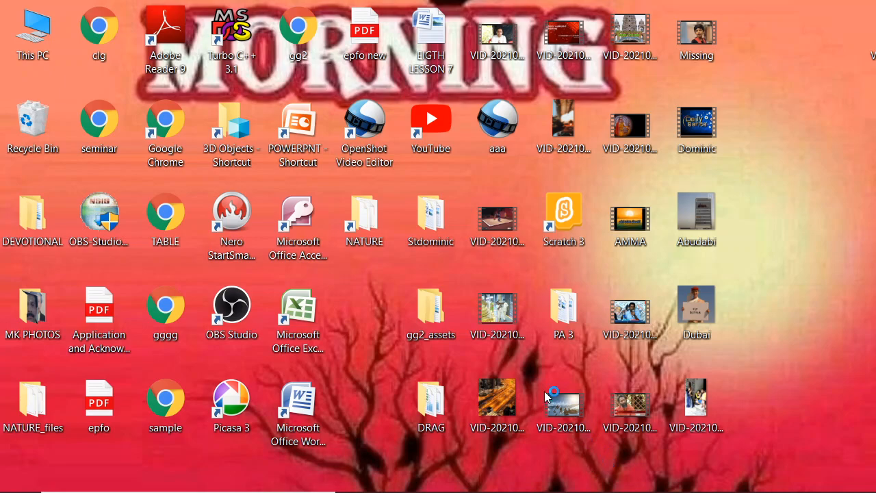
double_click(374, 138)
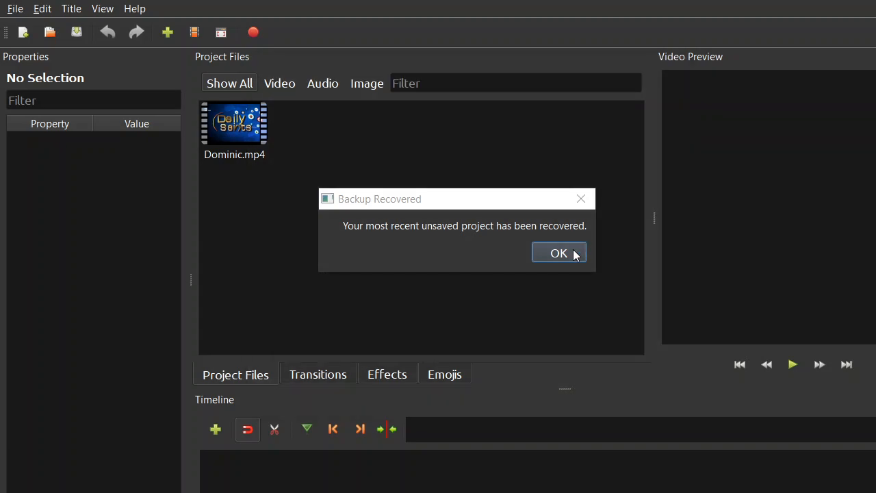
left_click(558, 254)
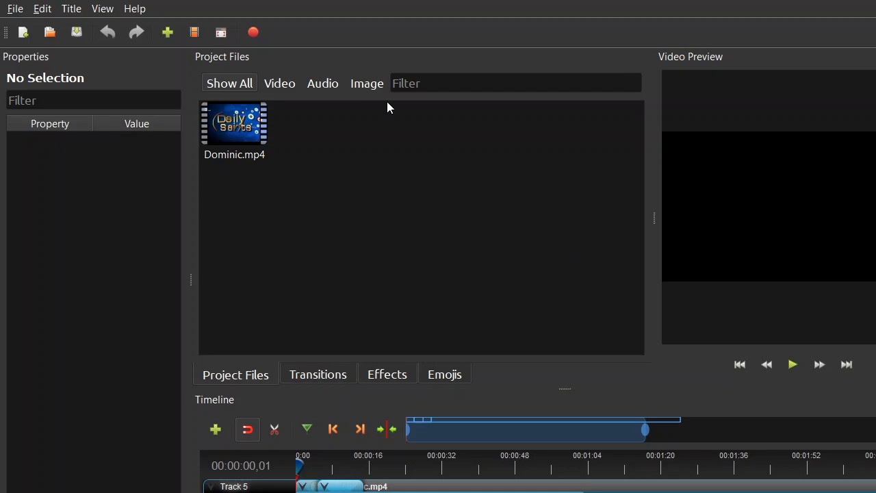
Step: Try to start a title from the flames template, and accept the recovered project backup once the editor is reopened
left_click(69, 9)
left_click(87, 30)
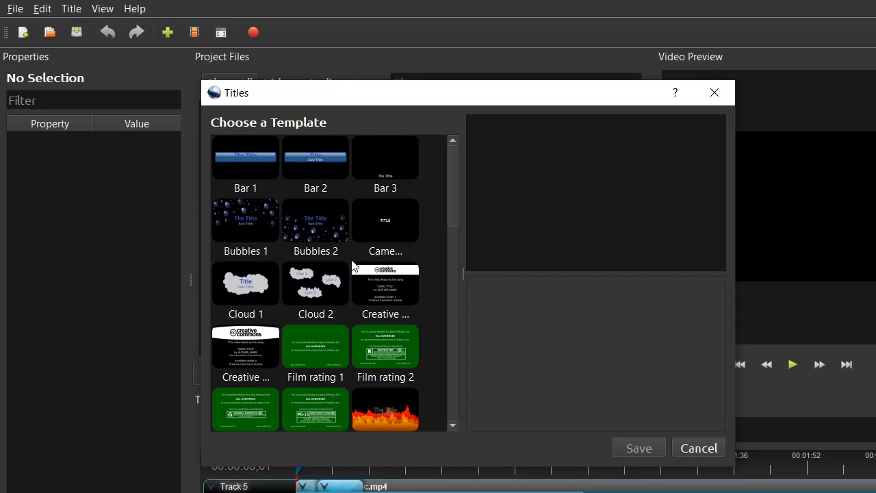
left_click(402, 418)
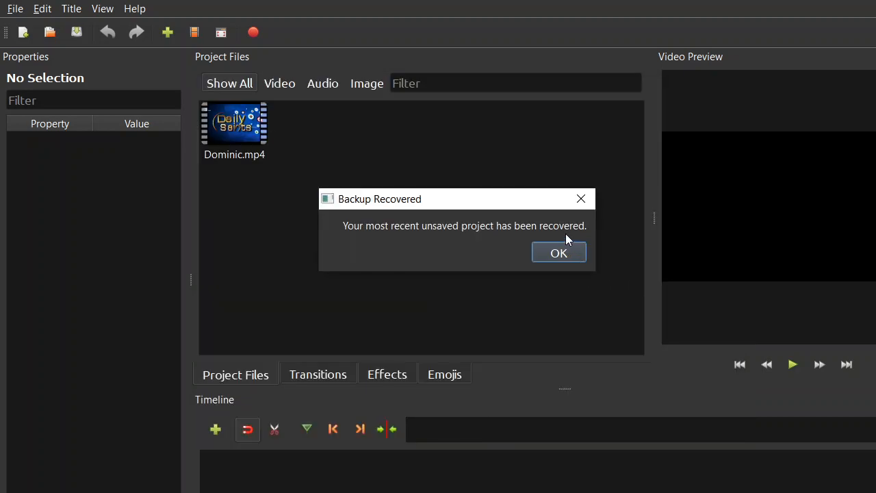
left_click(560, 253)
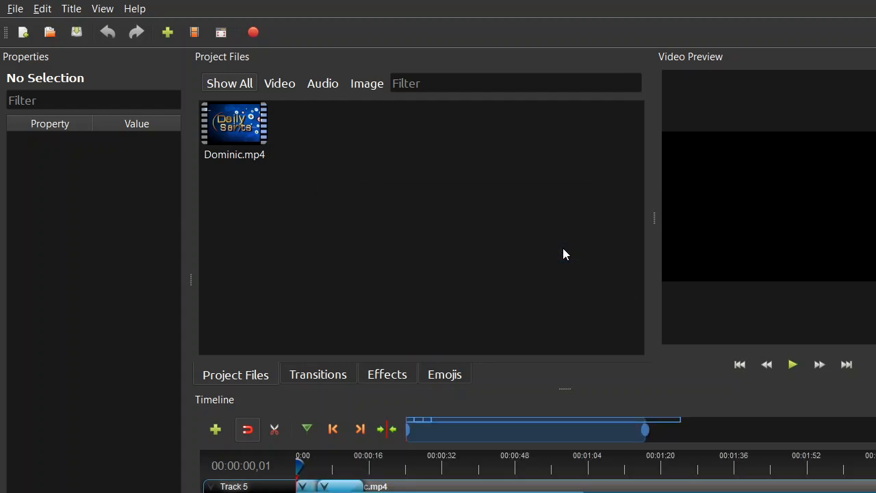
Step: Start a new title based on the Flames template
left_click(71, 9)
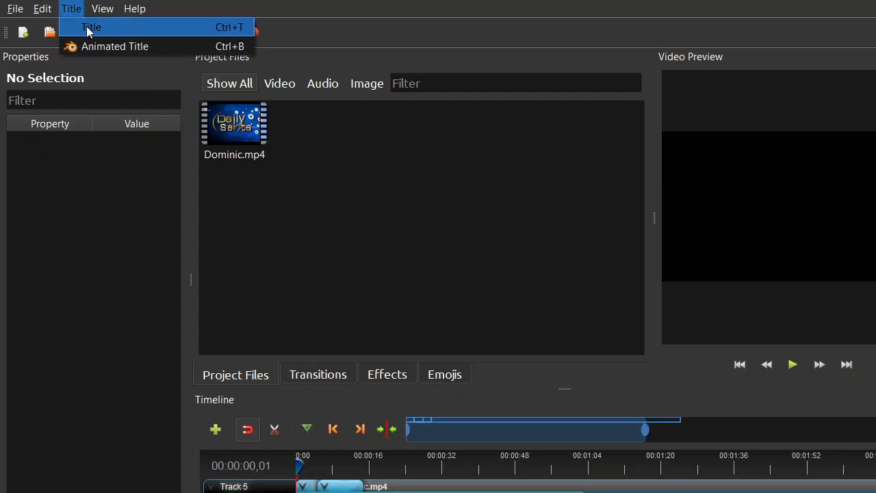
left_click(87, 31)
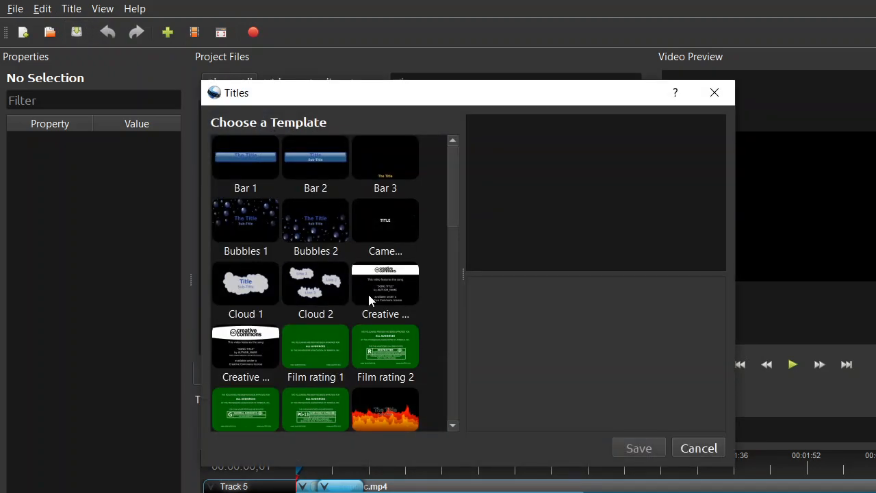
left_click(407, 397)
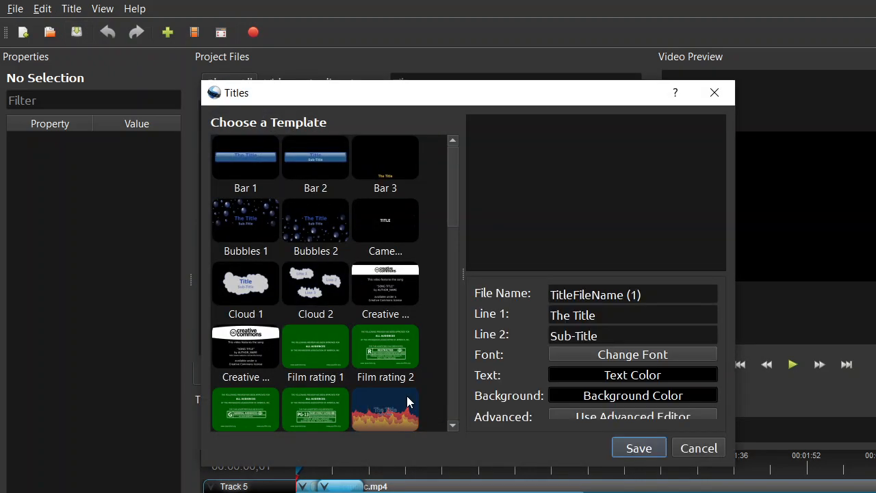
Step: Set the Flames title's file name to AA
left_click(641, 295)
key("BackSpace")
key("BackSpace")
key("BackSpace")
key("BackSpace")
key("BackSpace")
key("BackSpace")
key("BackSpace")
key("BackSpace")
key("BackSpace")
key("BackSpace")
key("BackSpace")
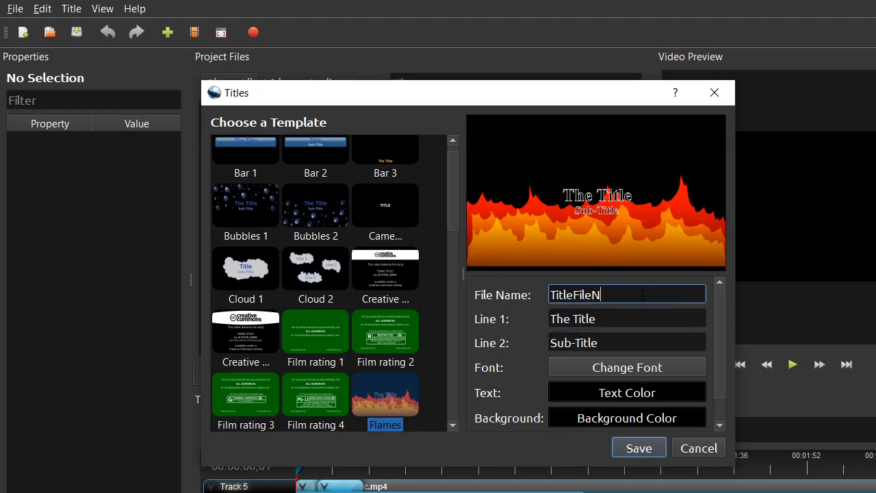
key("BackSpace")
key("BackSpace")
key("BackSpace")
key("BackSpace")
key("BackSpace")
type("AA")
Step: Replace the Line 1 text of the Flames title with THANK YOU
left_click(604, 317)
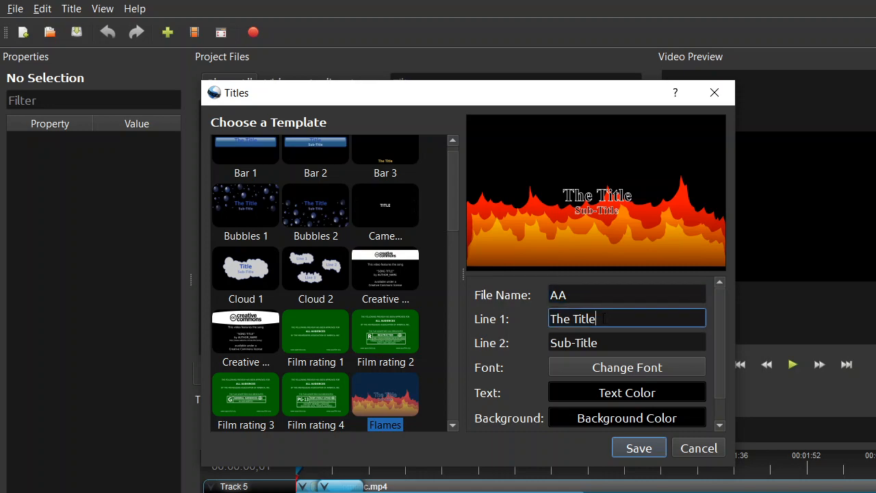
key("BackSpace")
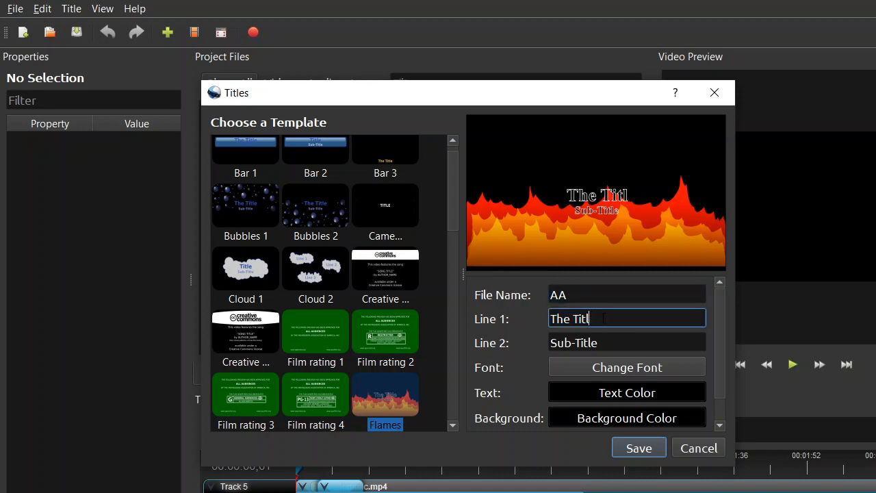
key("BackSpace")
key("BackSpace")
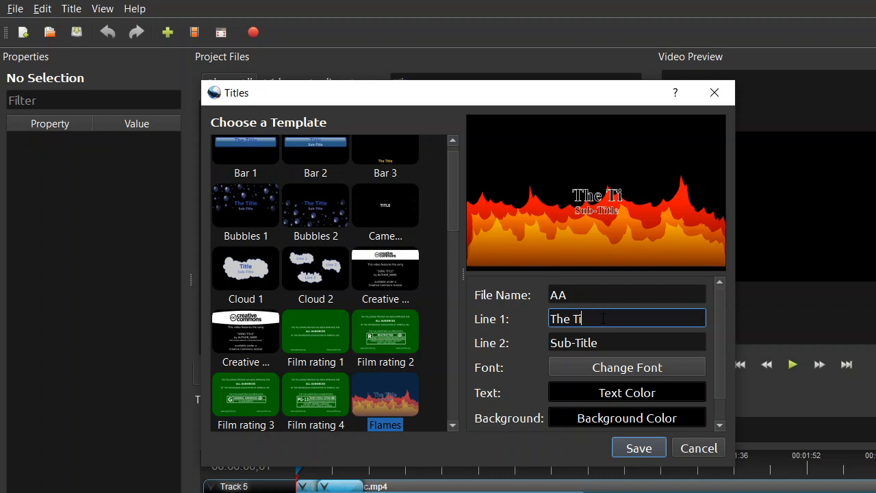
key("BackSpace")
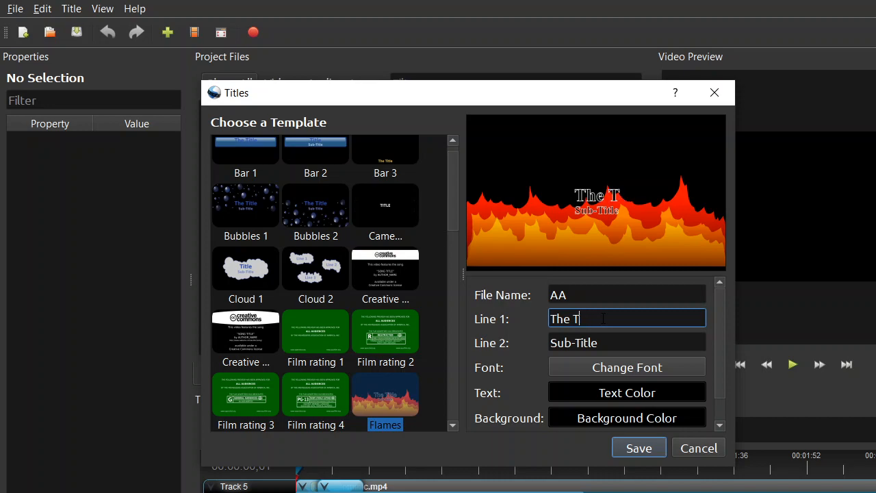
key("BackSpace")
key("BackSpace")
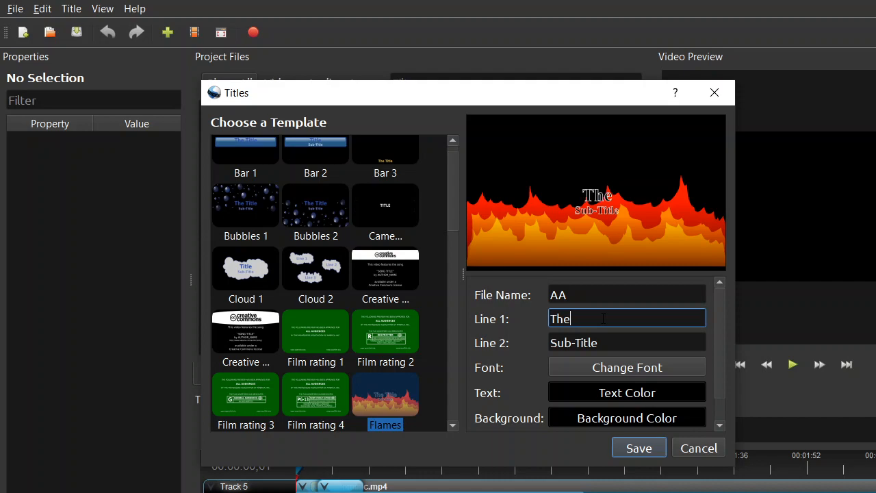
key("BackSpace")
key("BackSpace")
key("BackSpace")
type("THAN")
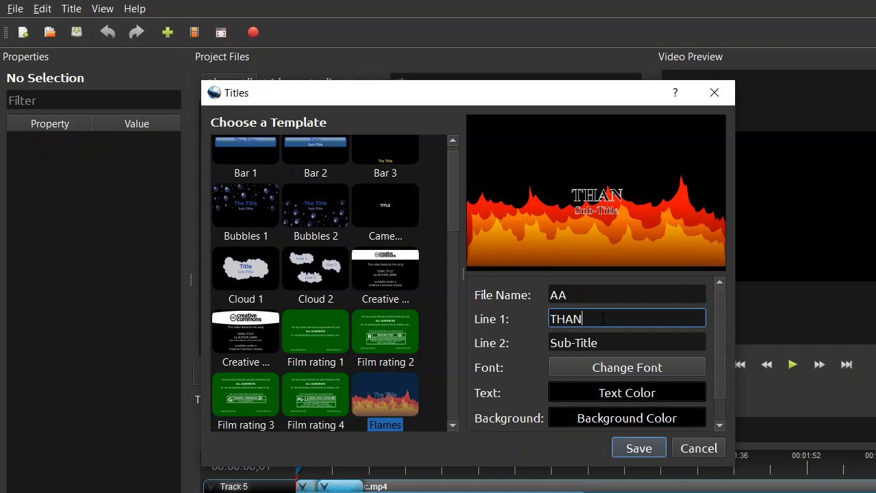
type("K")
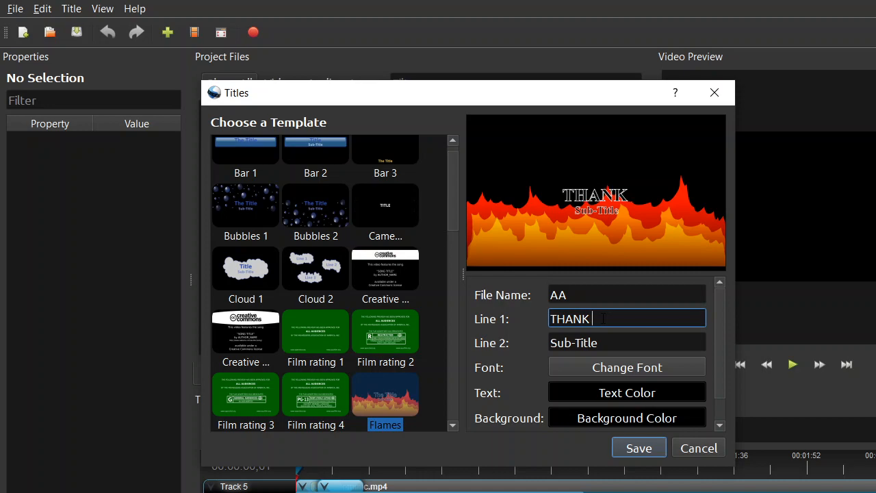
type(" Y")
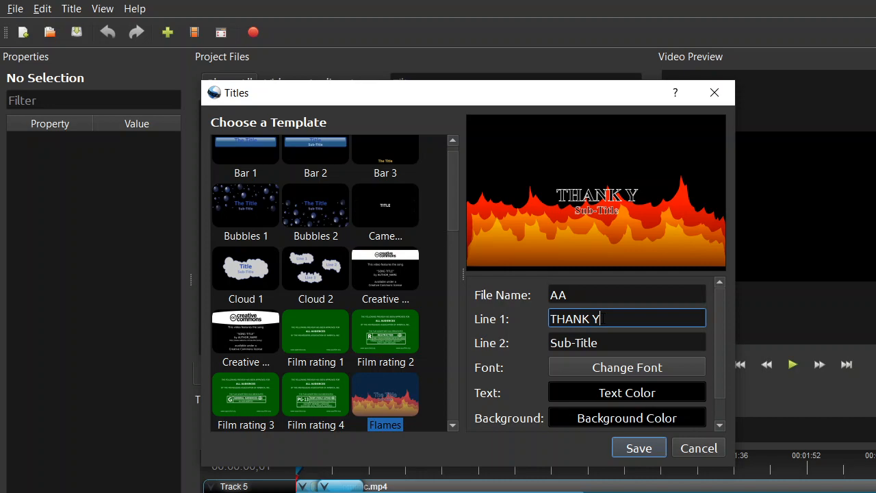
type("OU")
Step: Replace the Line 2 text of the Flames title with FOR WATCHING, postponing the Windows restart by an hour
left_click(608, 335)
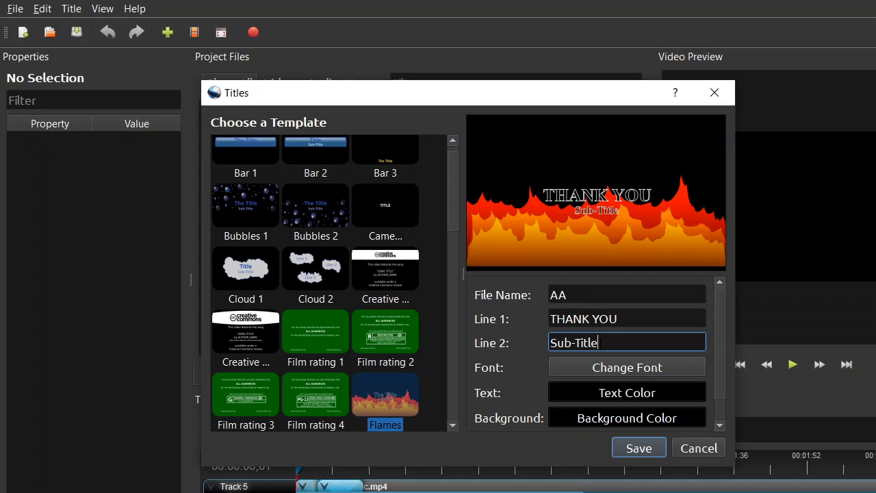
key("BackSpace")
key("BackSpace")
key("BackSpace")
key("BackSpace")
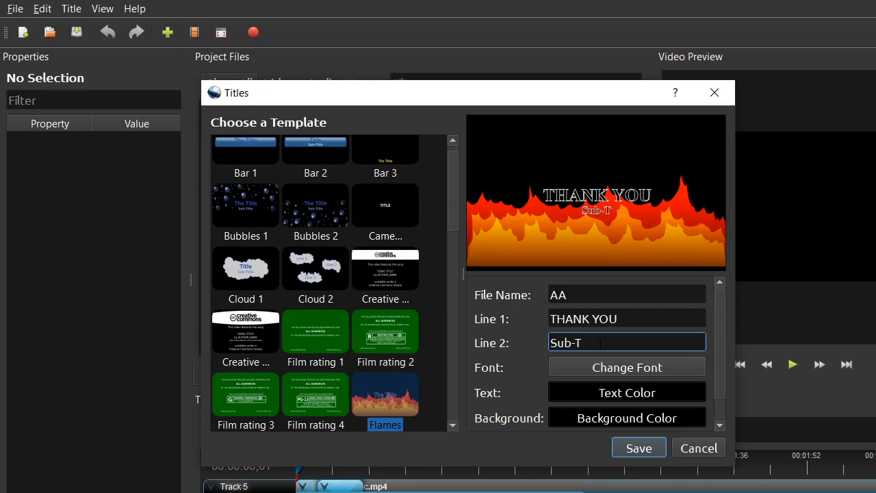
key("BackSpace")
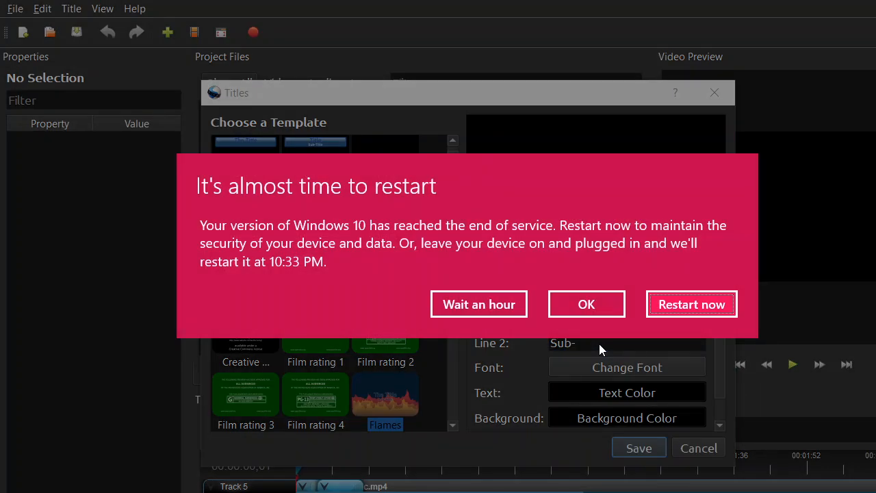
left_click(489, 304)
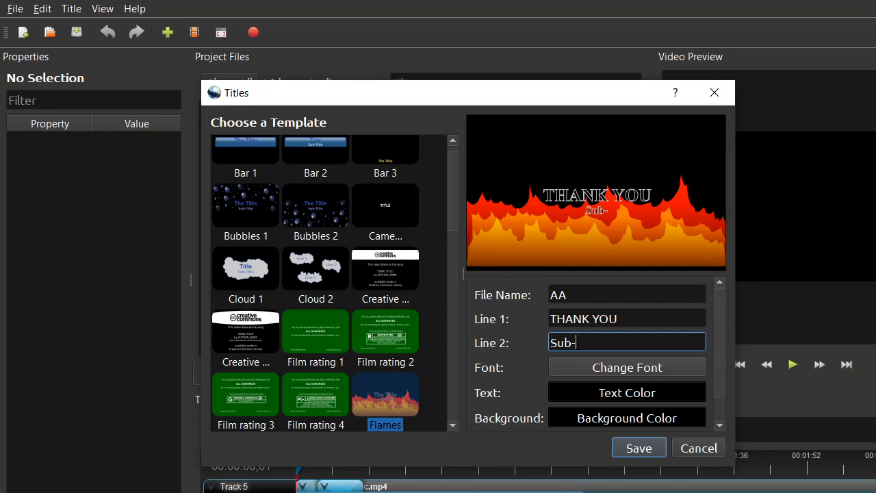
key("BackSpace")
key("BackSpace")
key("BackSpace")
key("BackSpace")
type("FOR")
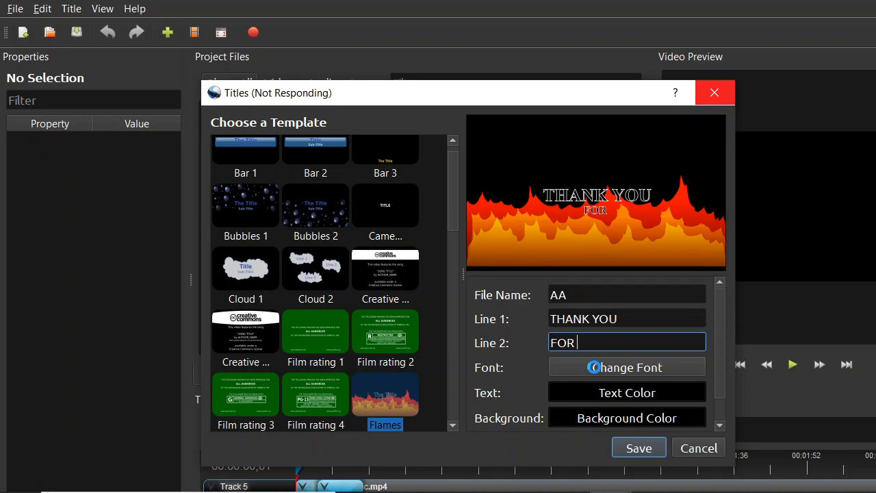
type("WATCHING")
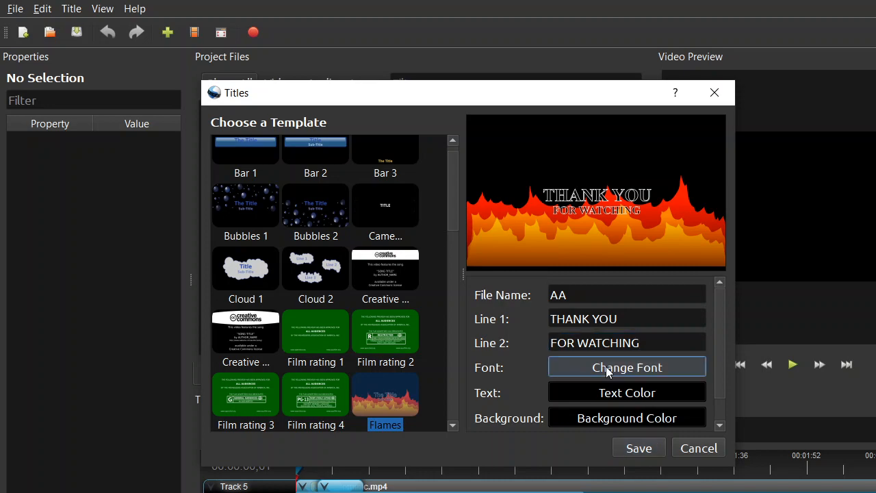
Step: Open the title's font settings and try the Sitka Display and Sitka Heading fonts
left_click(607, 370)
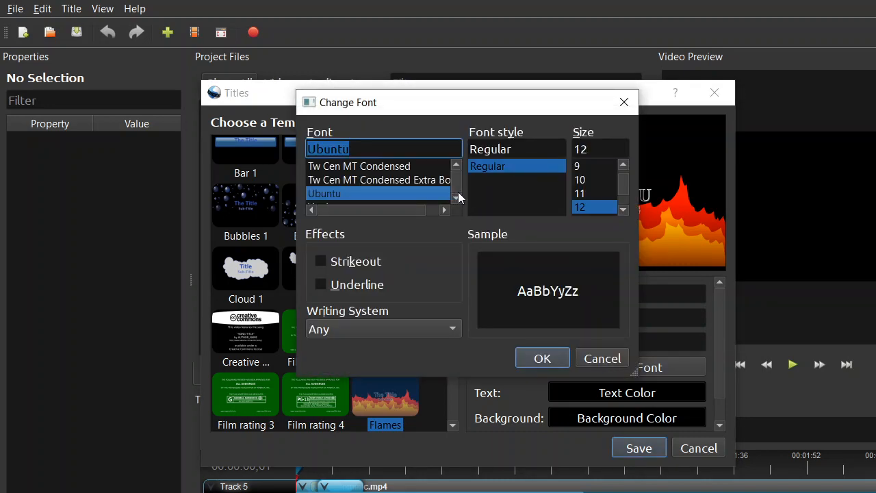
left_click(456, 165)
left_click(456, 166)
left_click(457, 166)
left_click(456, 166)
left_click(457, 166)
left_click(457, 166)
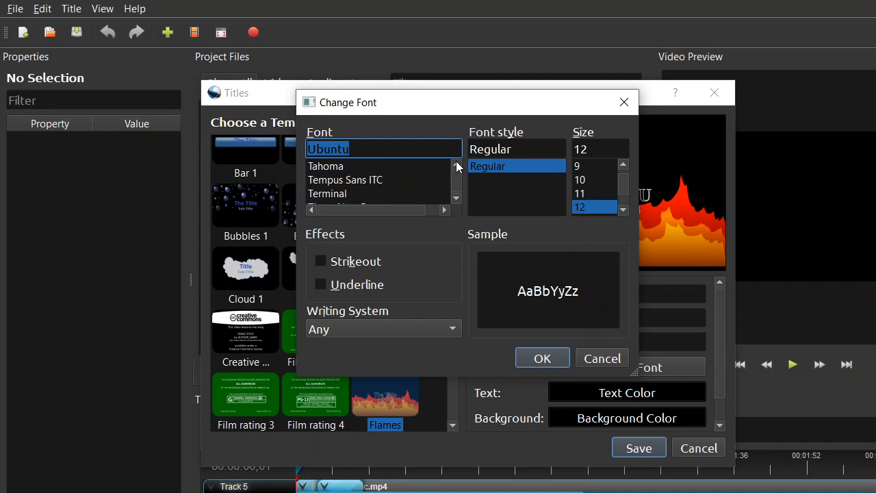
left_click(456, 165)
left_click(456, 166)
left_click(457, 165)
left_click(457, 166)
left_click(457, 166)
left_click(457, 165)
left_click(456, 166)
left_click(457, 165)
left_click(457, 165)
left_click(457, 166)
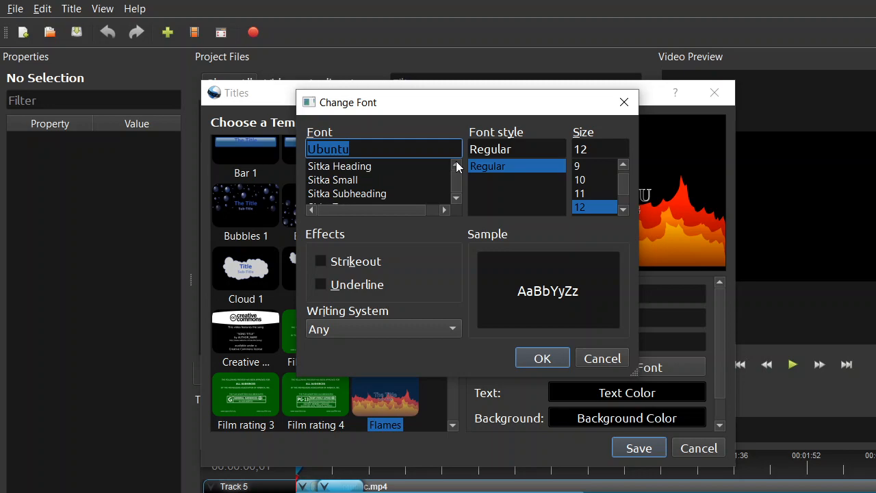
left_click(457, 166)
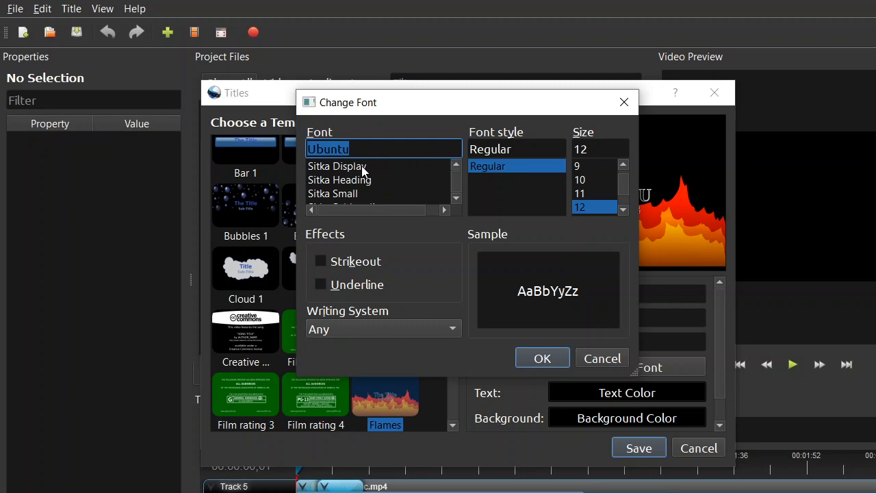
left_click(363, 167)
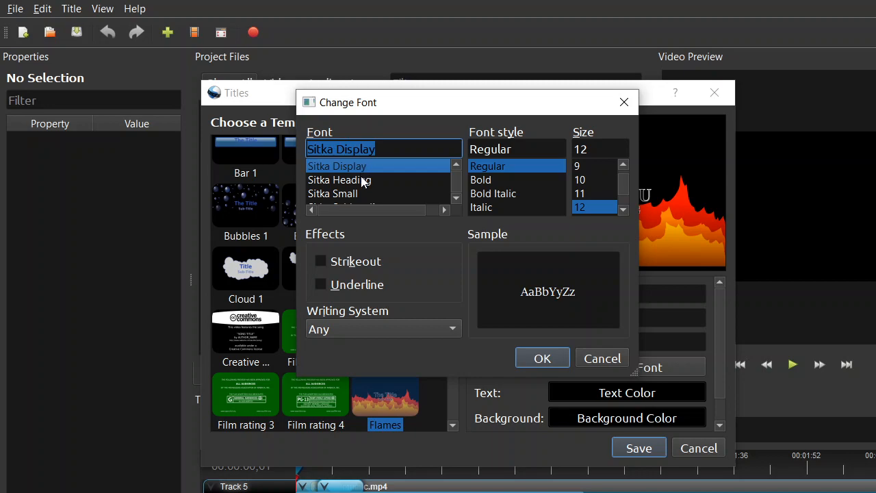
left_click(361, 180)
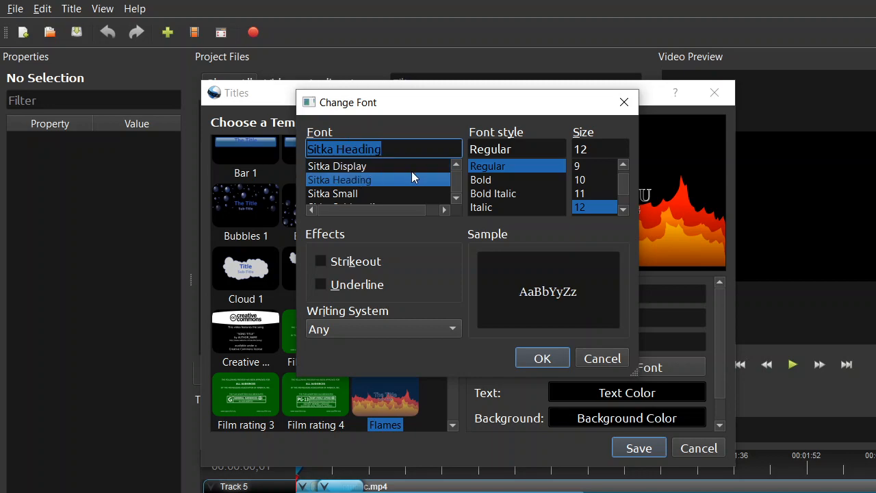
Step: Choose the Sitka Banner font in Bold style for the title text
left_click(457, 167)
left_click(456, 167)
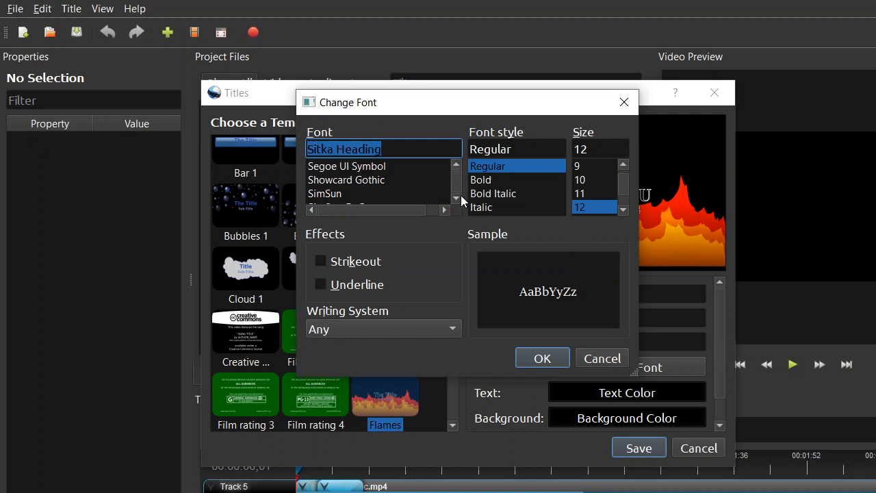
left_click(457, 198)
left_click(457, 197)
left_click(457, 198)
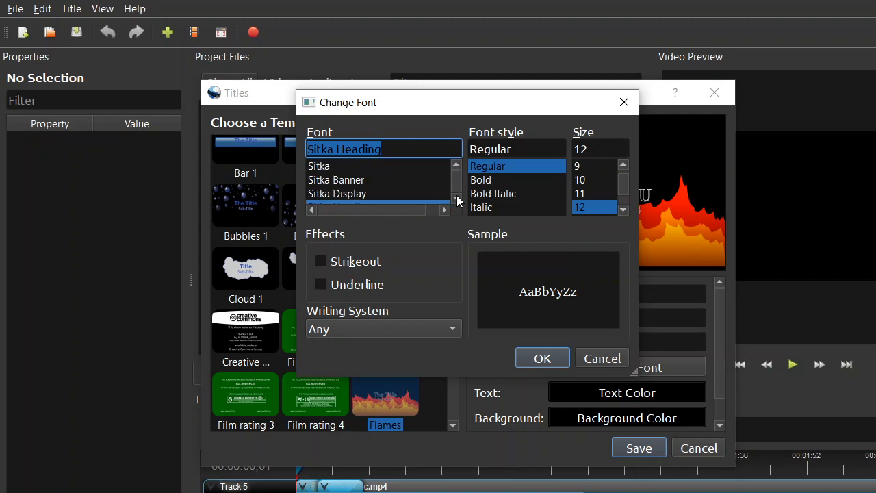
left_click(367, 179)
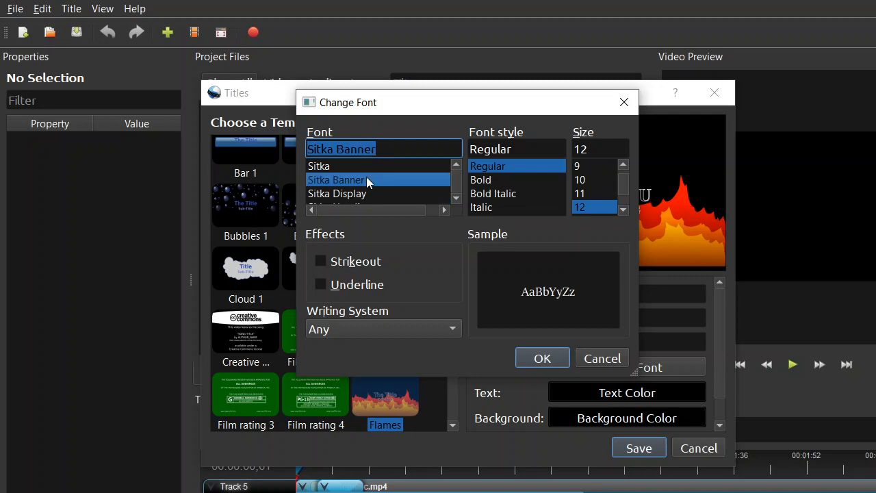
left_click(479, 181)
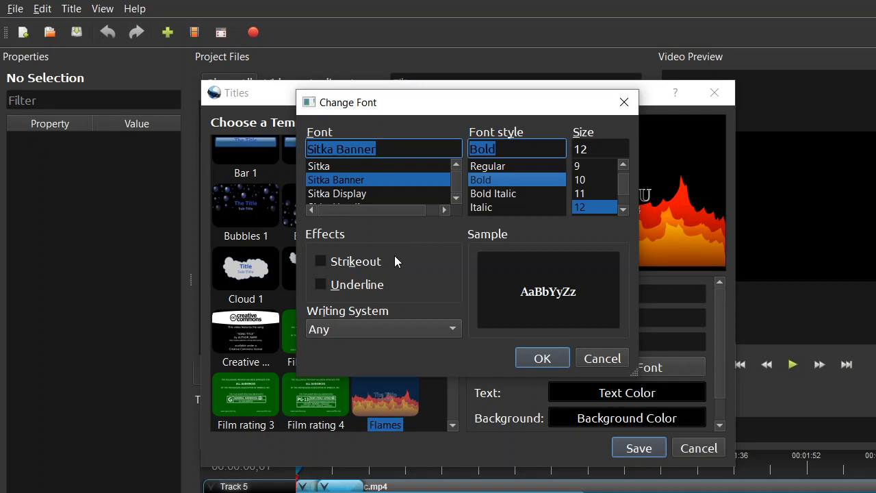
Step: Set the writing system to Malayalam and apply the Nirmala UI Semilight font to the title text
left_click(453, 331)
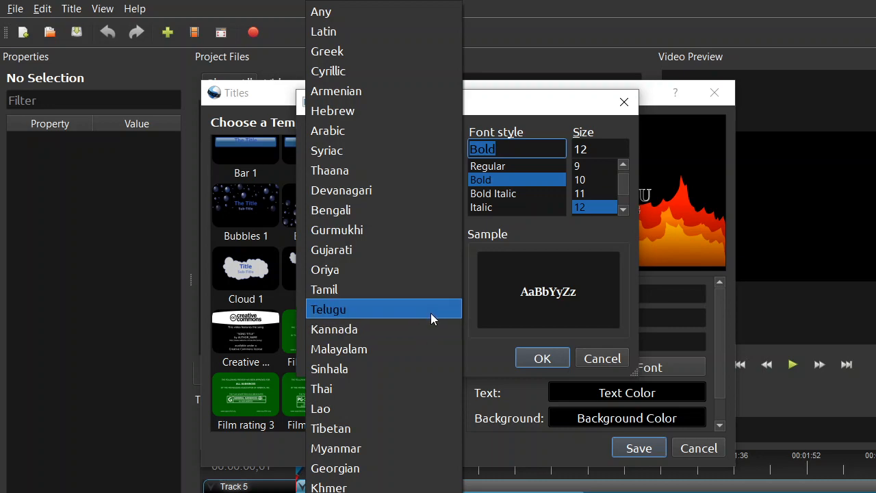
left_click(414, 349)
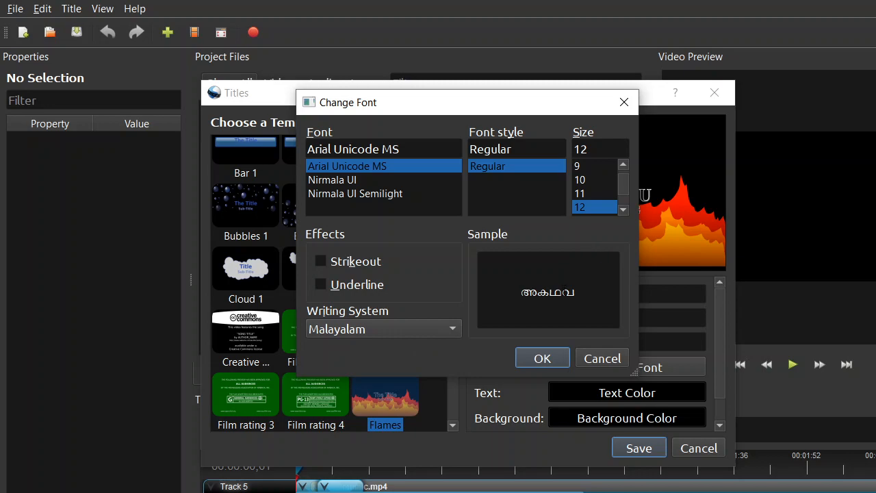
left_click(452, 324)
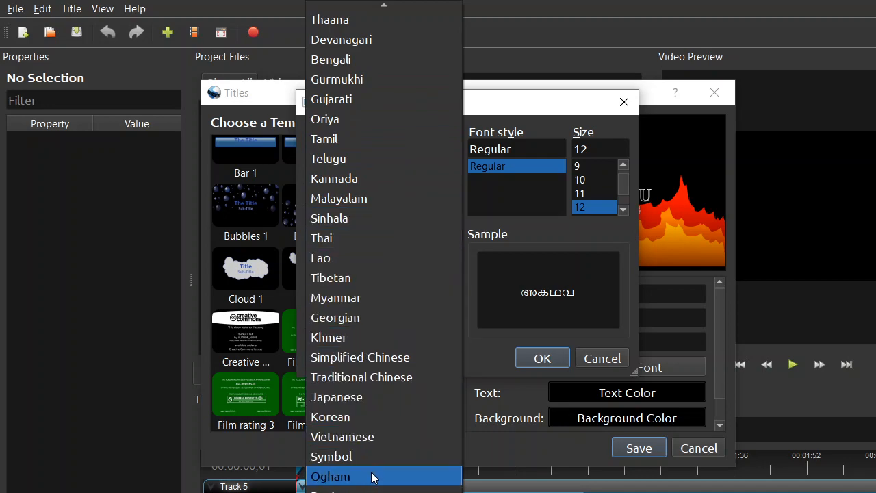
left_click(382, 198)
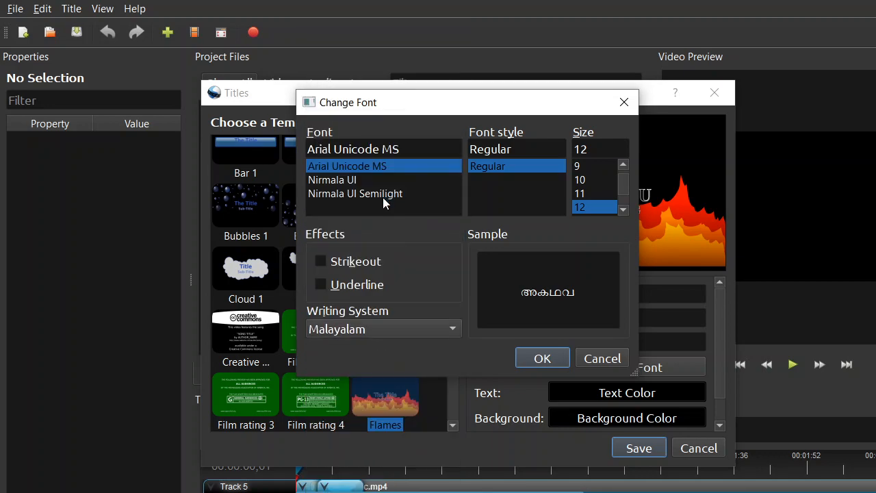
left_click(383, 194)
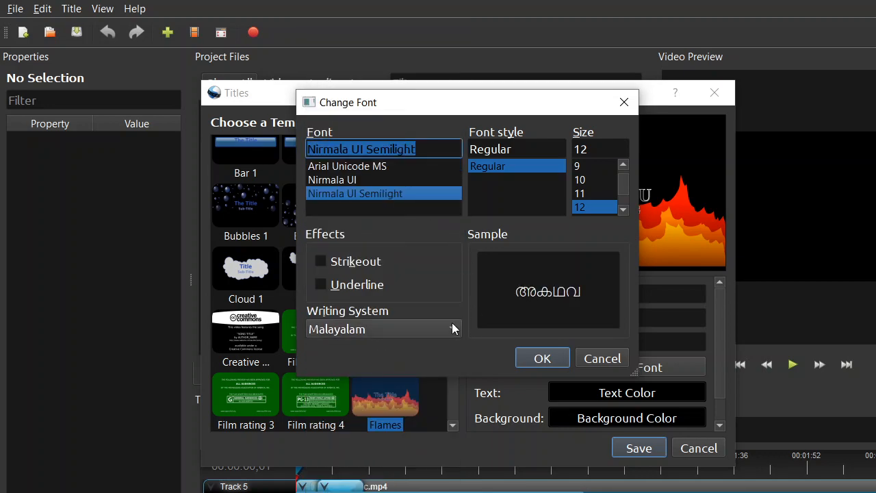
left_click(542, 358)
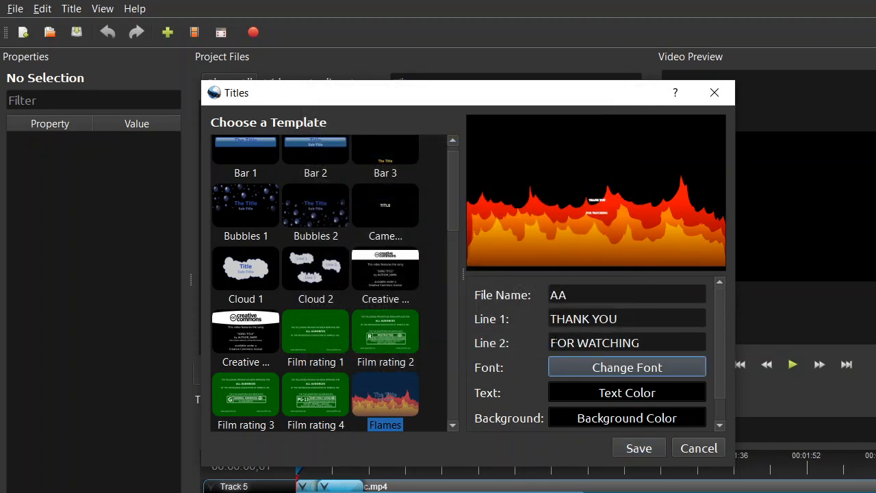
Step: Change the title font to Monotype Corsiva, Regular style, at size 24
left_click(624, 368)
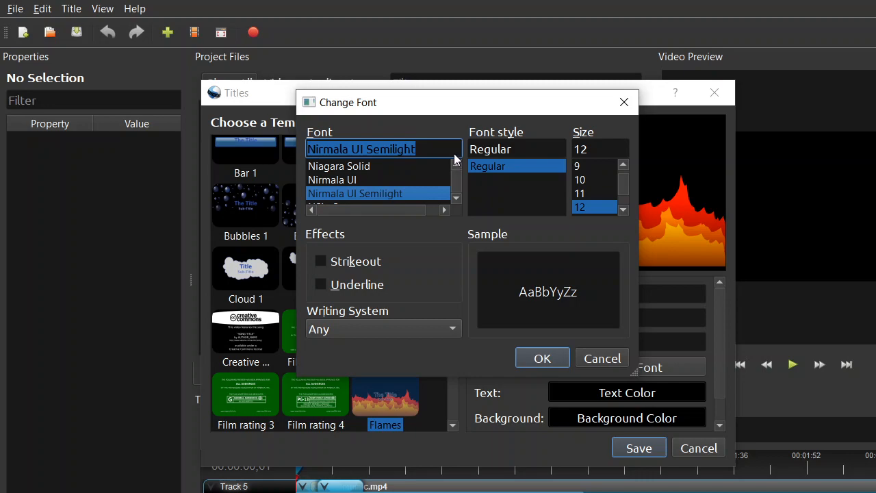
scroll(457, 169, "up", 4)
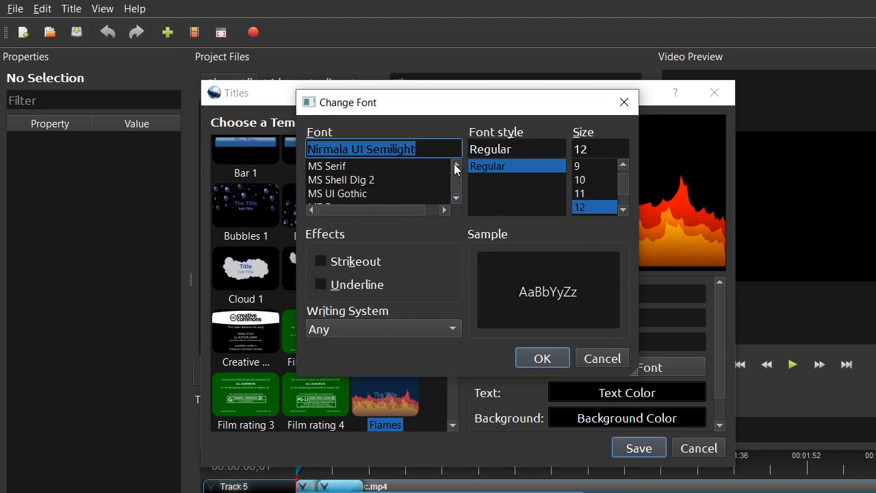
left_click(455, 165)
left_click(455, 165)
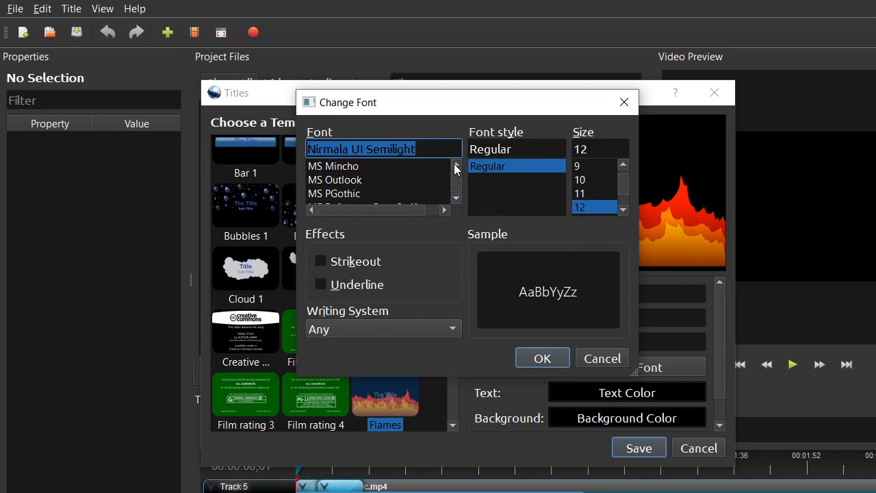
left_click(455, 166)
left_click(456, 166)
left_click(455, 166)
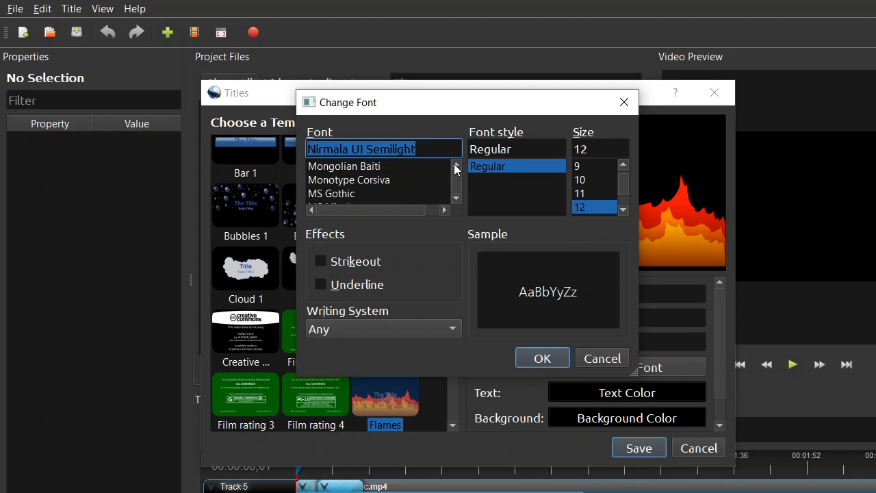
left_click(353, 180)
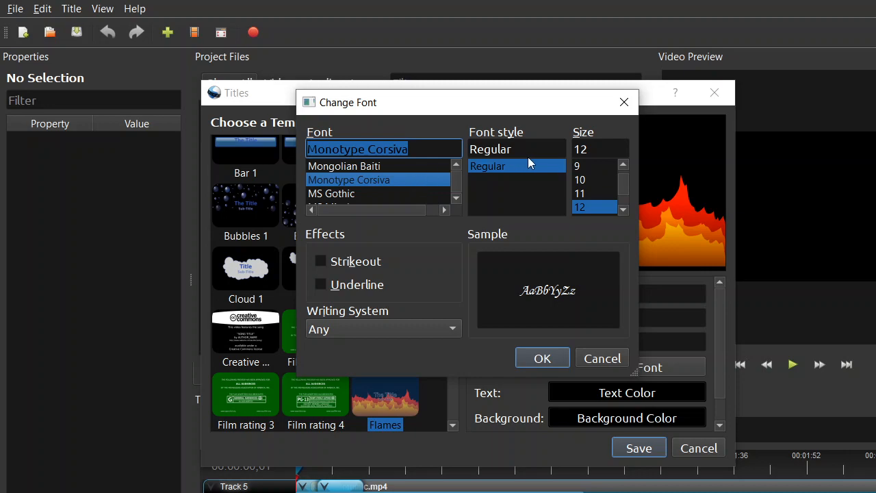
left_click(628, 210)
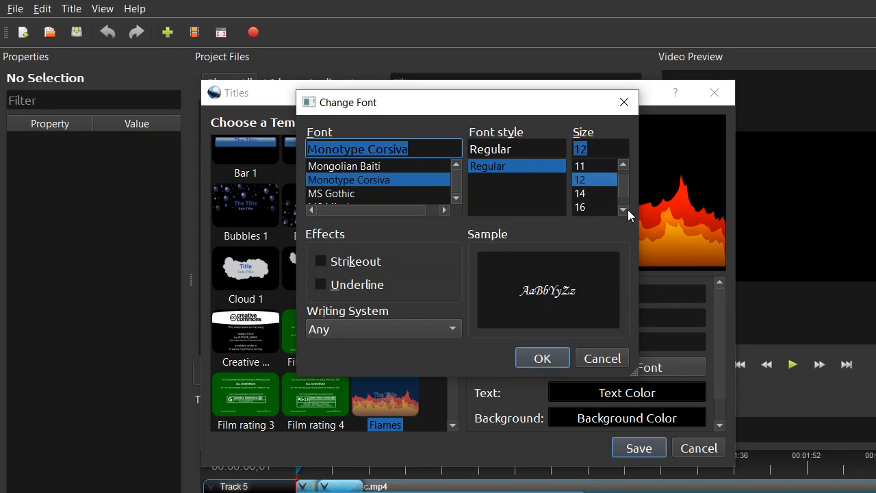
left_click(580, 206)
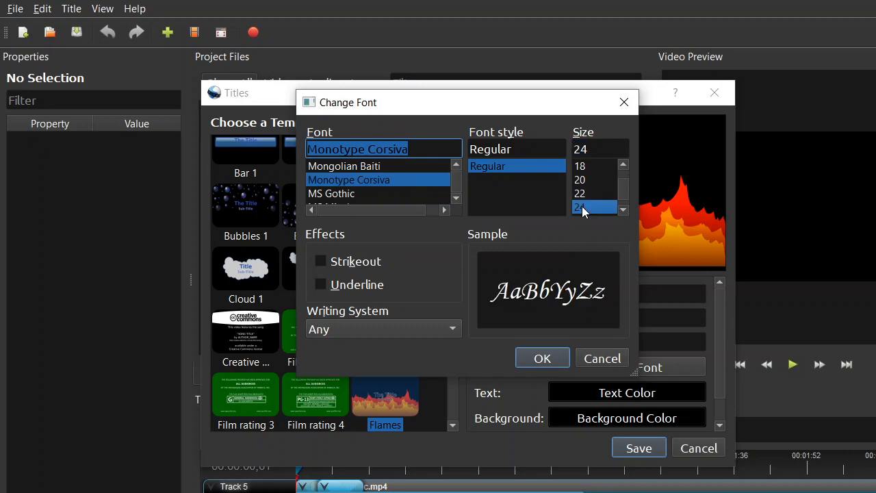
left_click(540, 358)
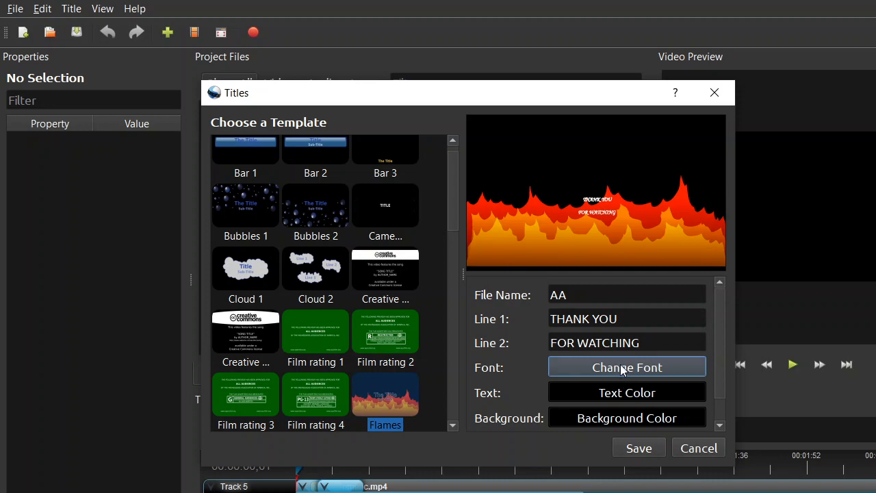
Step: Enlarge the title's Monotype Corsiva font to size 48
left_click(630, 314)
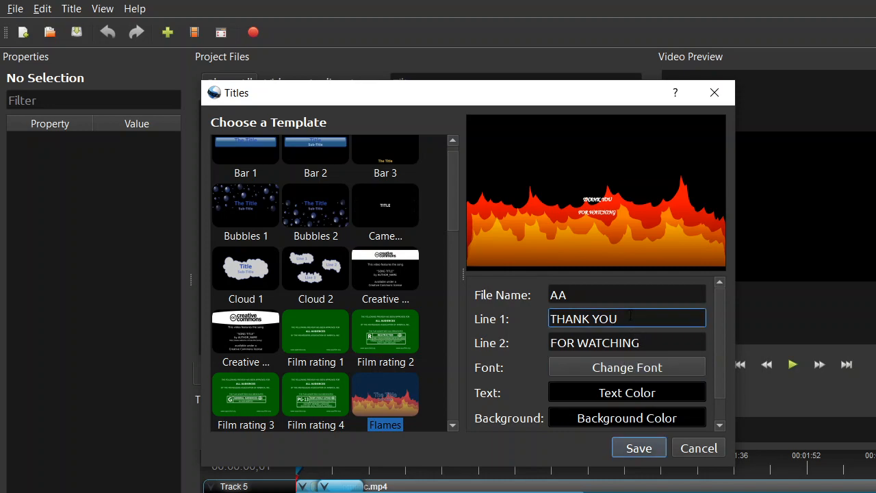
left_click(633, 370)
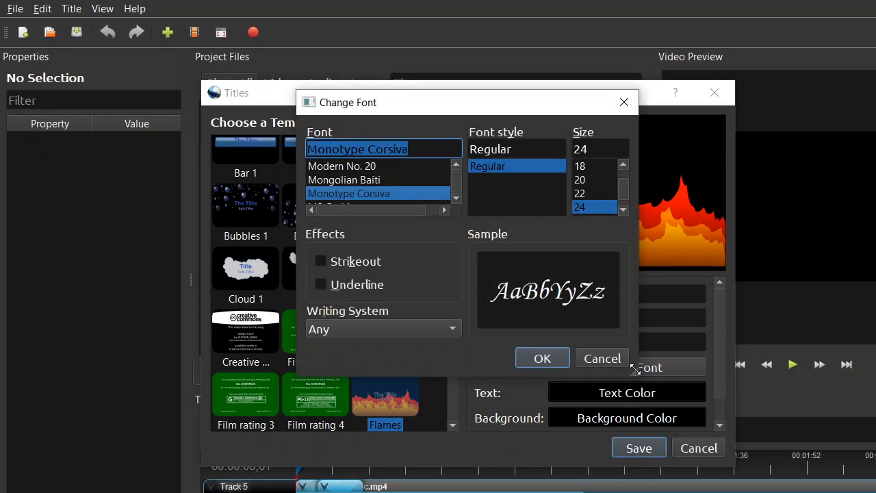
left_click(624, 211)
left_click(624, 210)
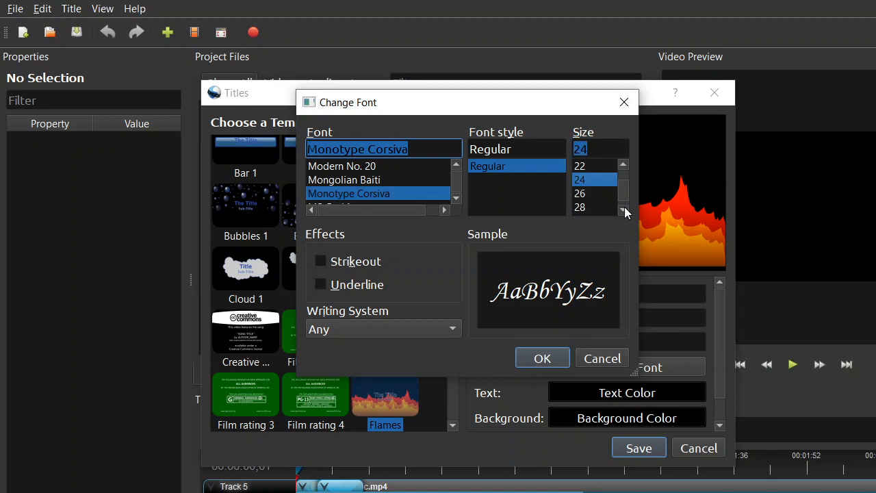
left_click(623, 210)
left_click(623, 210)
left_click(623, 210)
left_click(586, 195)
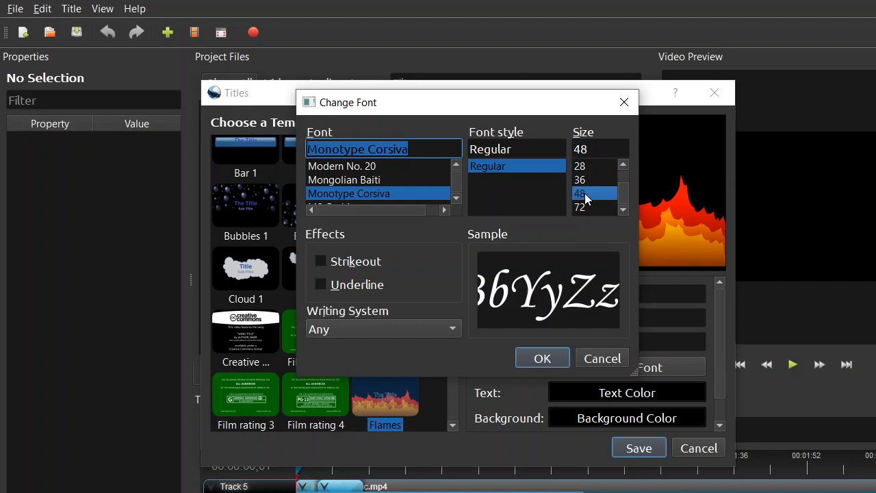
left_click(558, 358)
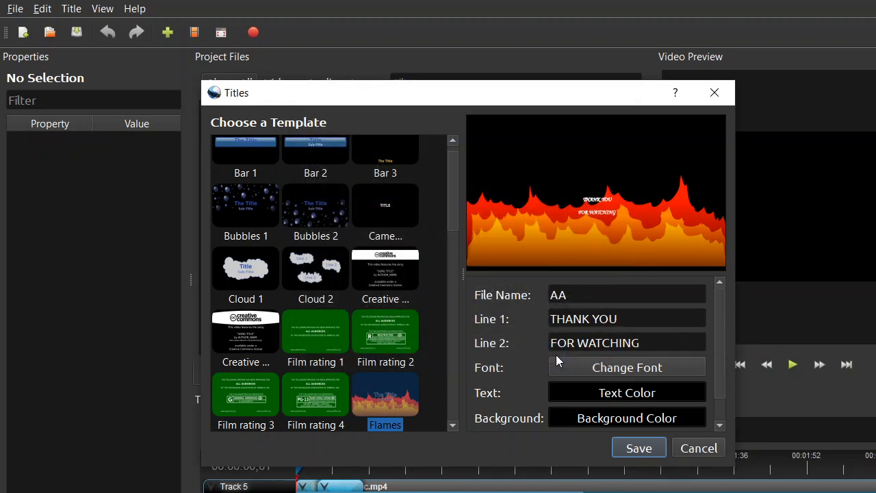
Step: Set the title's text color to dark green #005500 and save the title
left_click(640, 396)
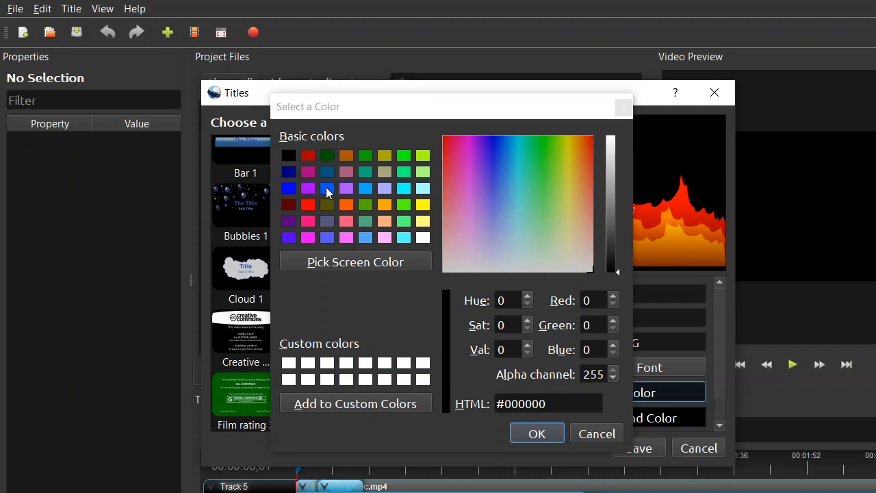
left_click(327, 158)
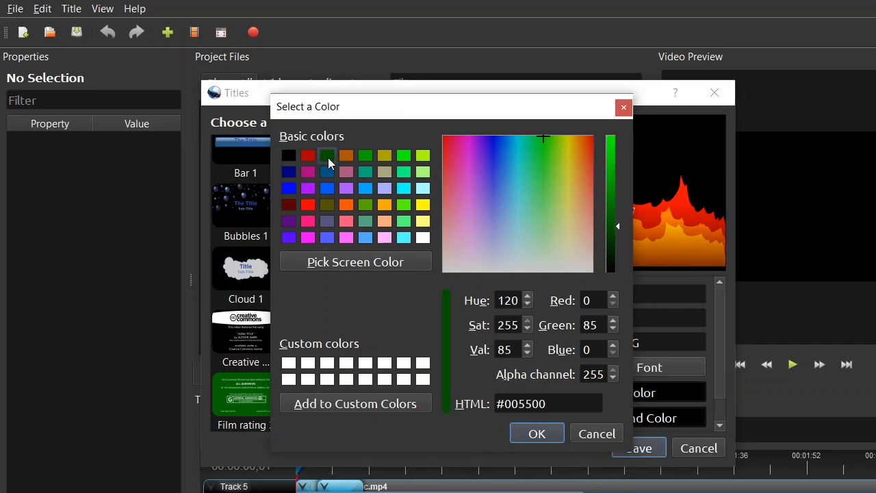
left_click(554, 436)
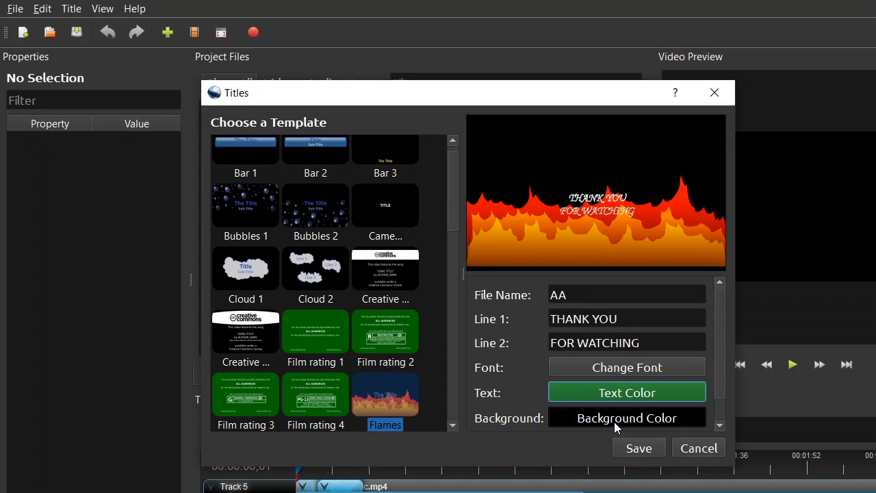
left_click(629, 451)
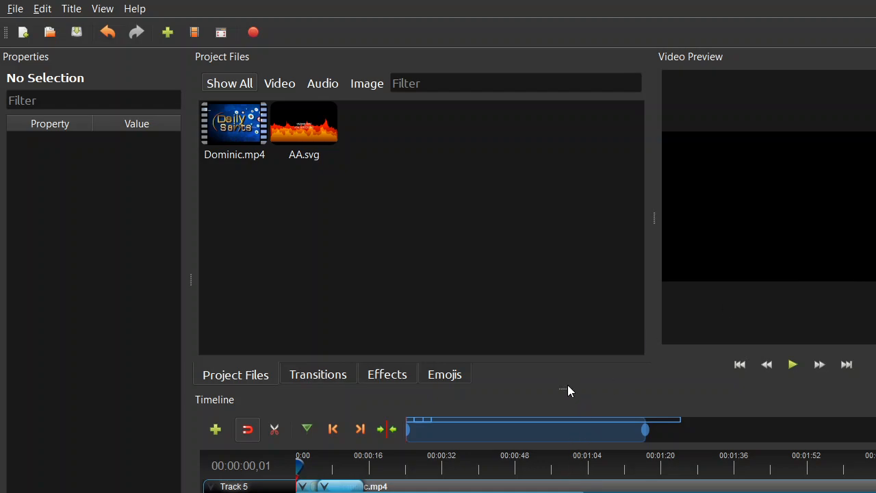
Step: Enlarge the timeline area, add the AA.svg title at the start of the timeline and play the preview
left_click_drag(568, 387, 552, 323)
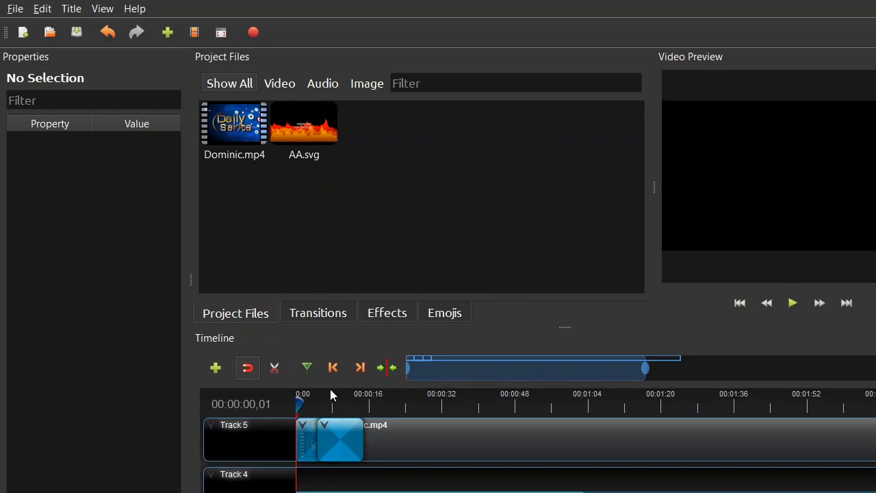
left_click(319, 443)
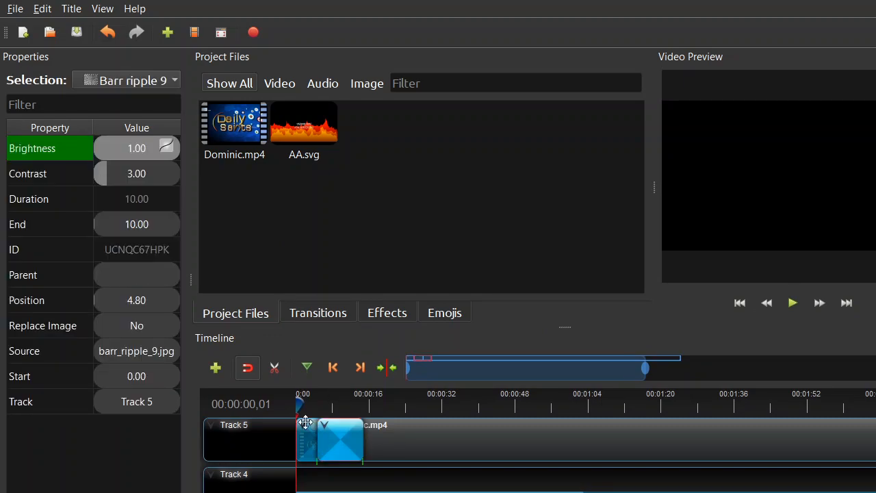
left_click(295, 118)
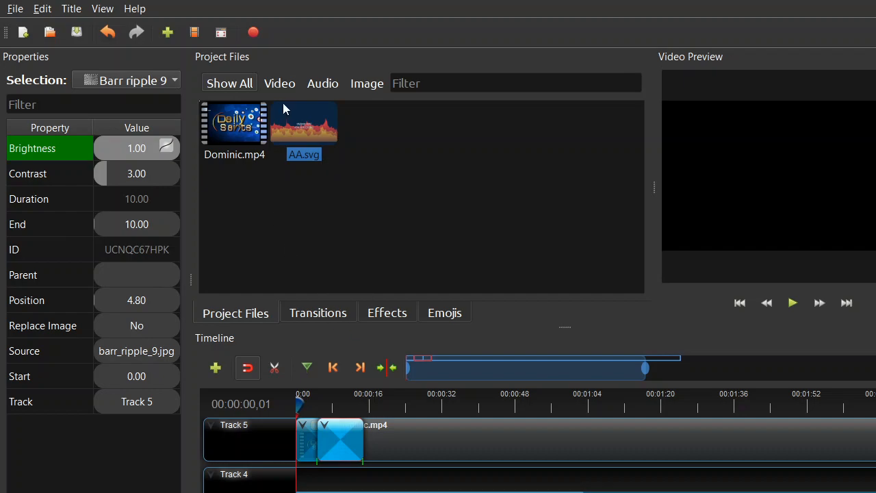
mouse_move(291, 125)
left_mouse_down()
mouse_move(383, 168)
mouse_move(296, 412)
mouse_move(293, 124)
left_mouse_up()
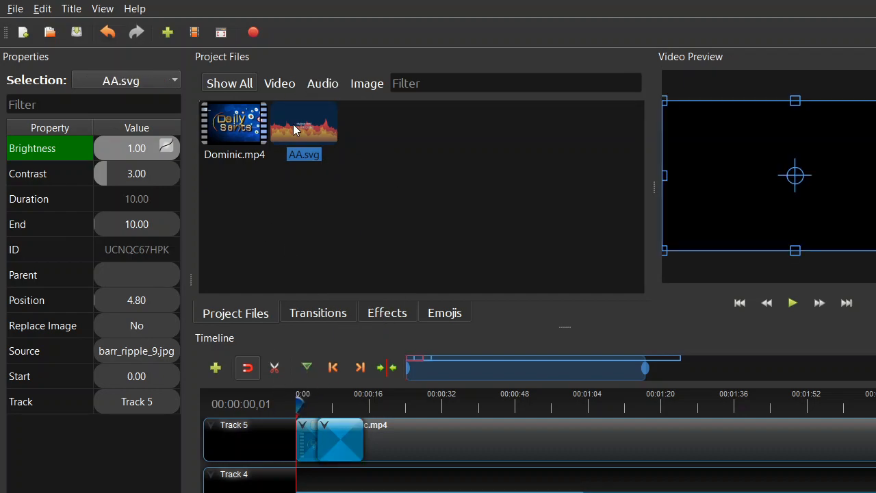
left_click(794, 305)
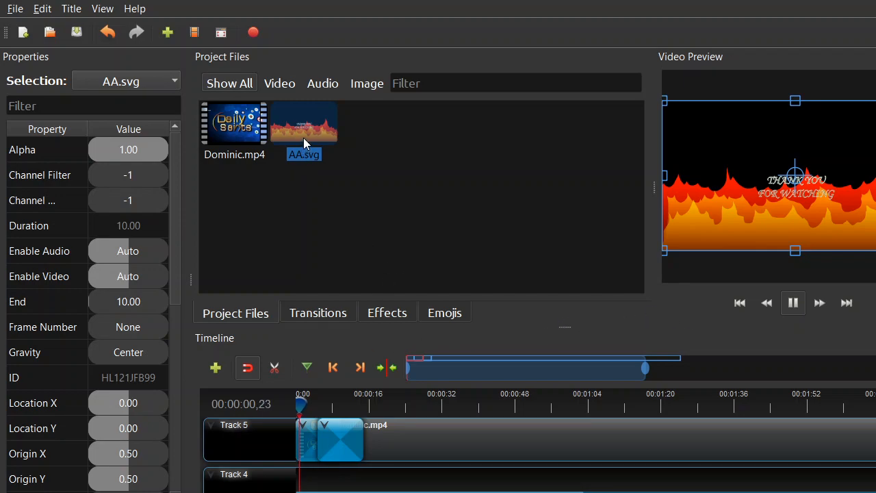
left_click_drag(303, 138, 315, 405)
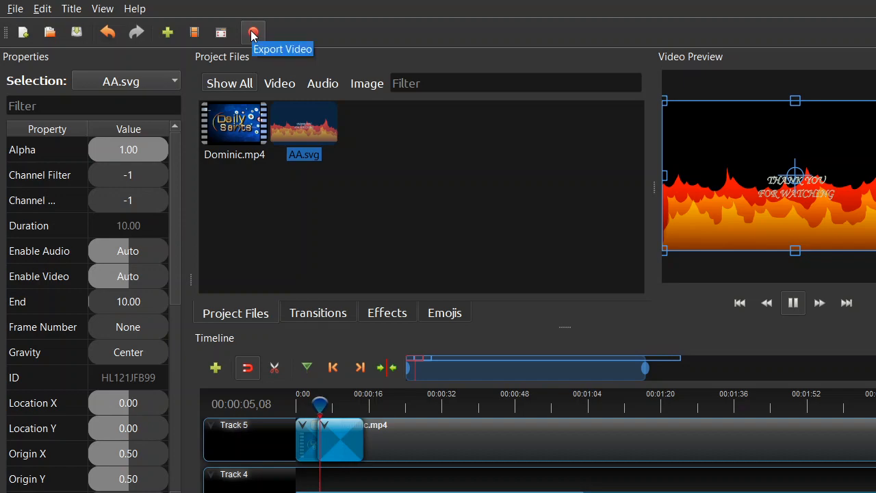
Step: Open the video export settings and name the output file SAMPLEE
left_click(13, 10)
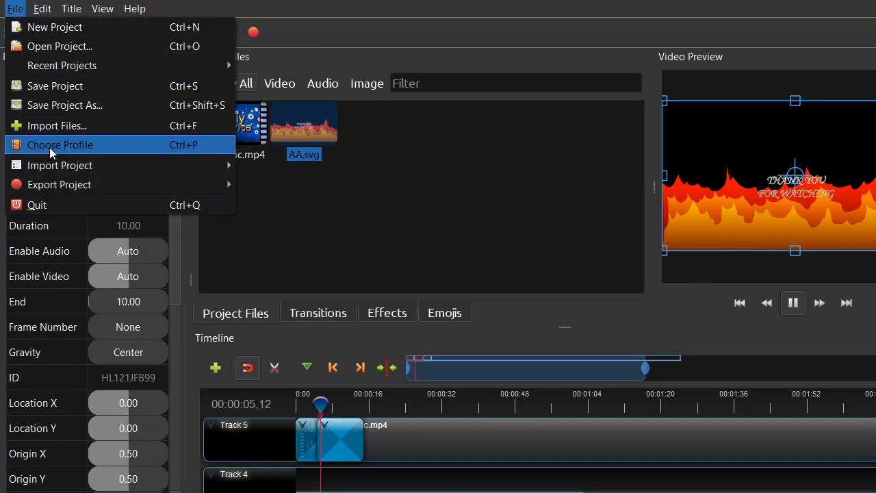
mouse_move(58, 184)
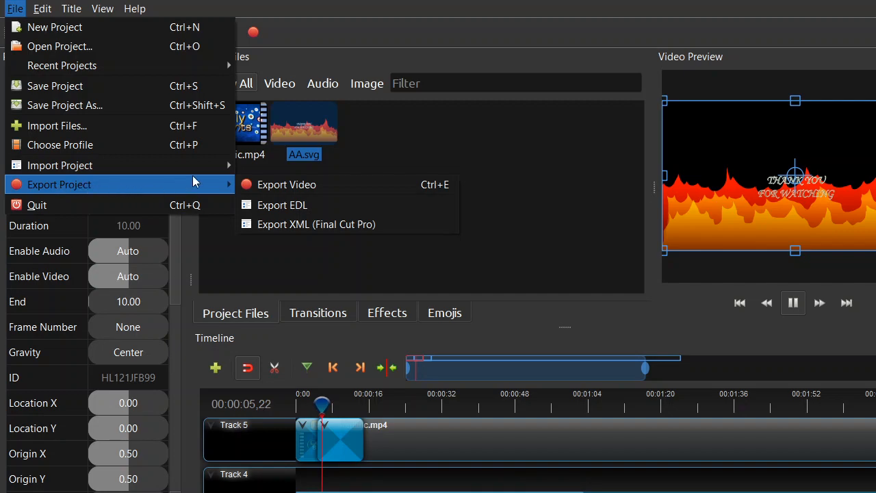
left_click(278, 185)
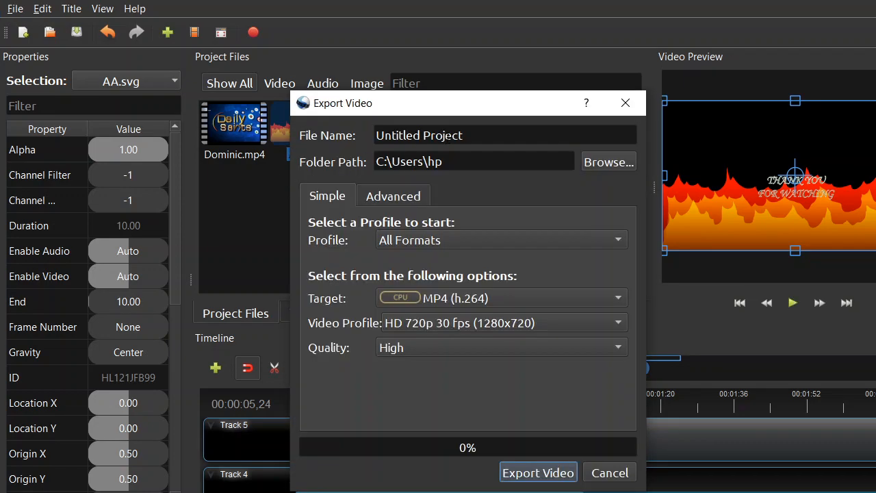
left_click(469, 136)
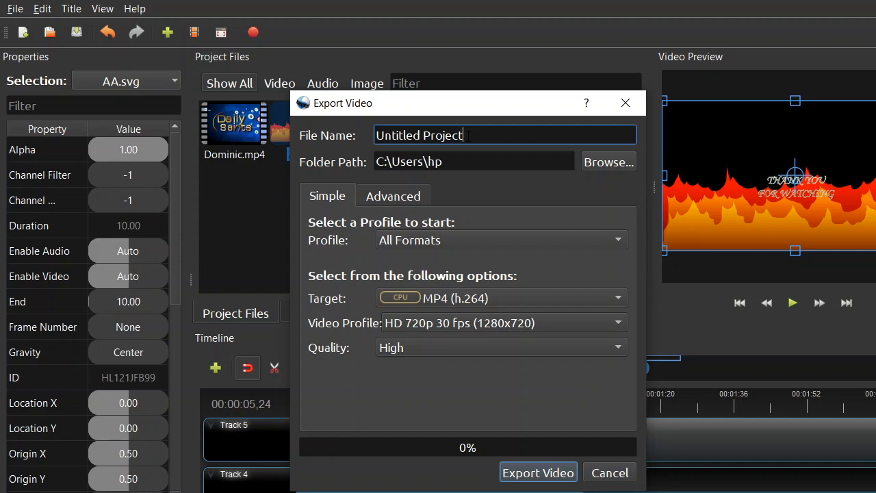
key("BackSpace")
key("BackSpace")
key("BackSpace")
key("BackSpace")
key("BackSpace")
key("BackSpace")
key("BackSpace")
key("BackSpace")
key("BackSpace")
key("BackSpace")
key("BackSpace")
key("BackSpace")
key("BackSpace")
key("BackSpace")
key("BackSpace")
key("BackSpace")
type("SA")
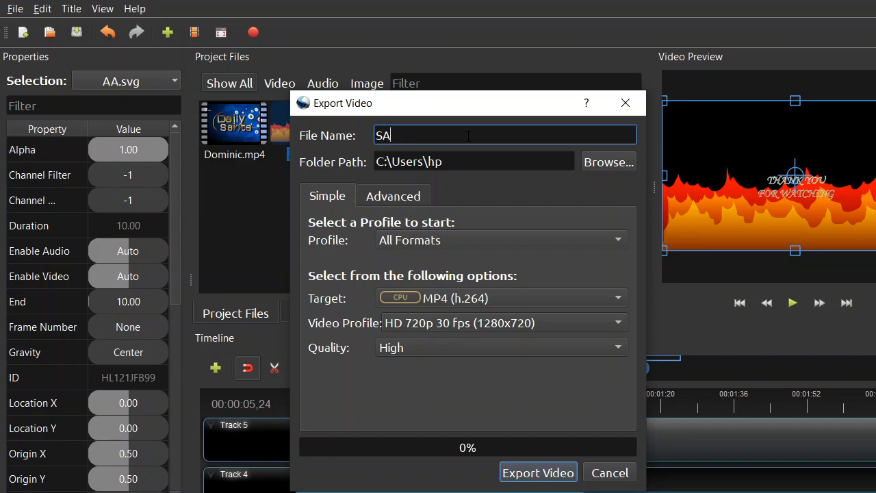
type("MPLEE")
Step: Start exporting the video as MP4 (h.264) in HD 720p 30 fps with High quality, and cancel the running export
left_click(514, 477)
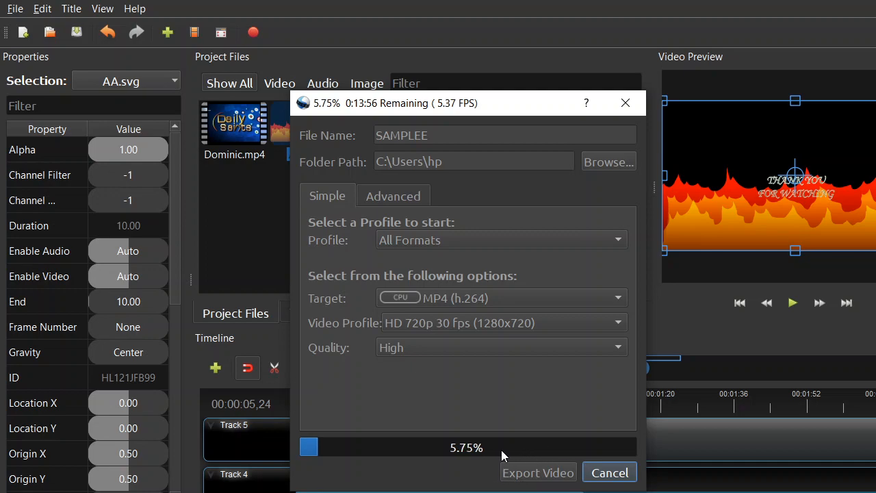
left_click(595, 473)
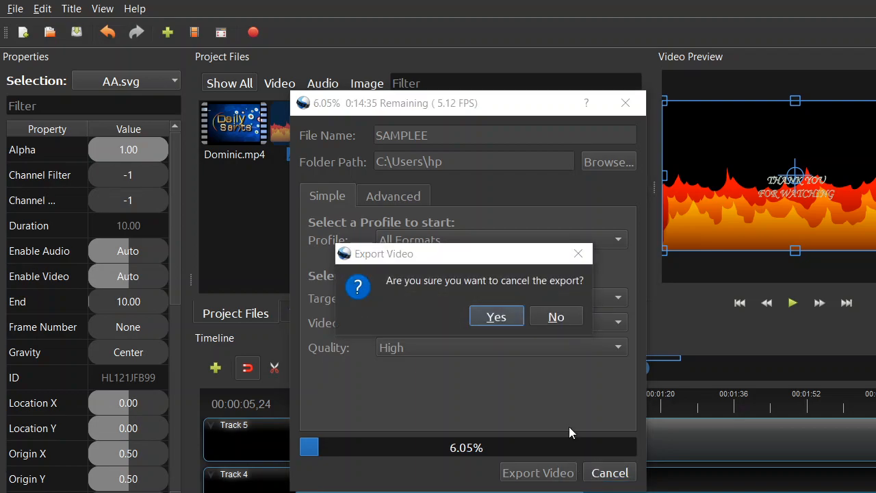
left_click(495, 316)
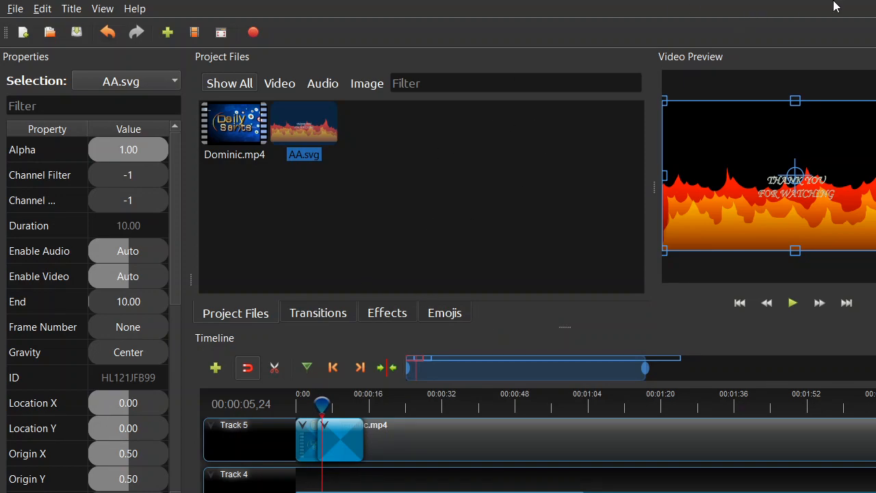
Step: Quit the editor, choosing to save the changes, and save the project as TT on the Desktop
left_click(15, 9)
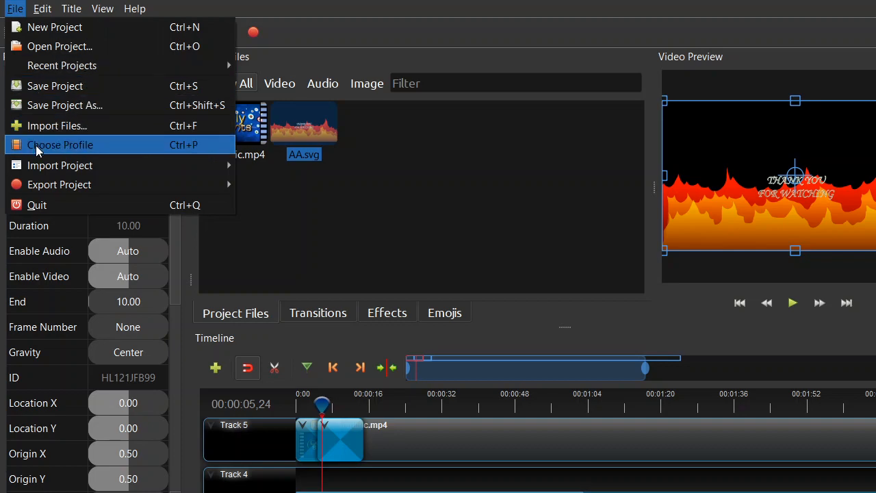
left_click(43, 206)
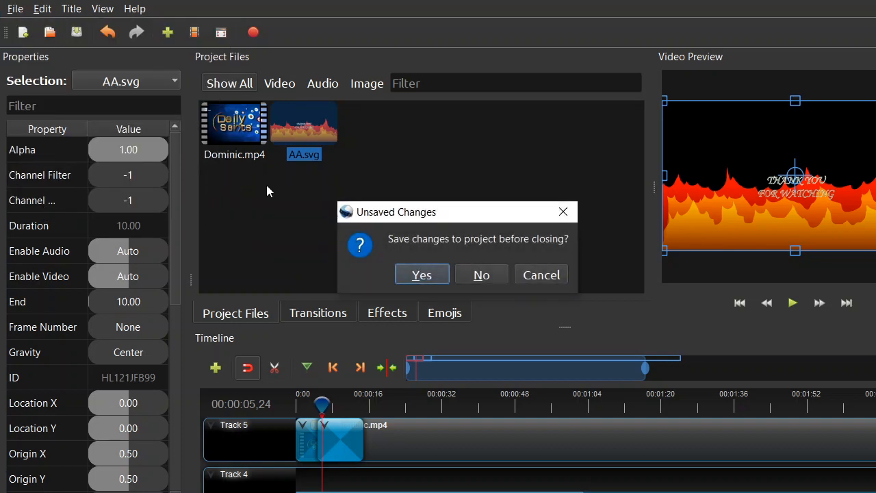
left_click(434, 274)
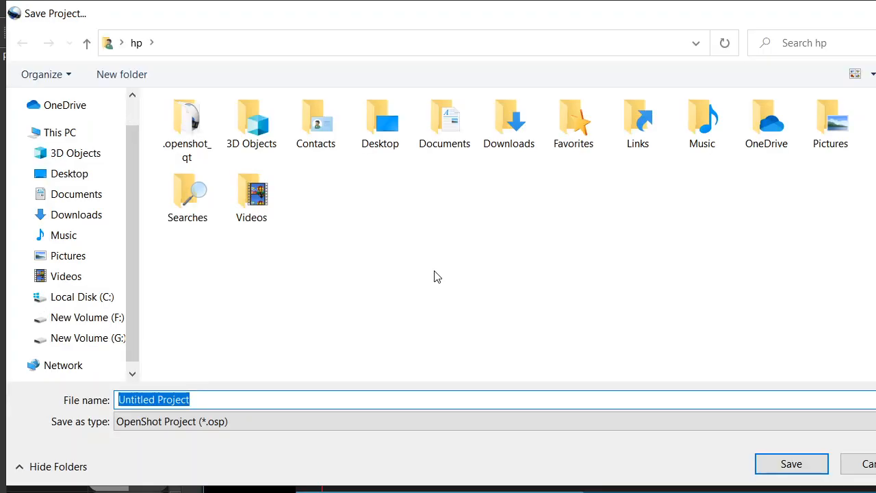
type("TT")
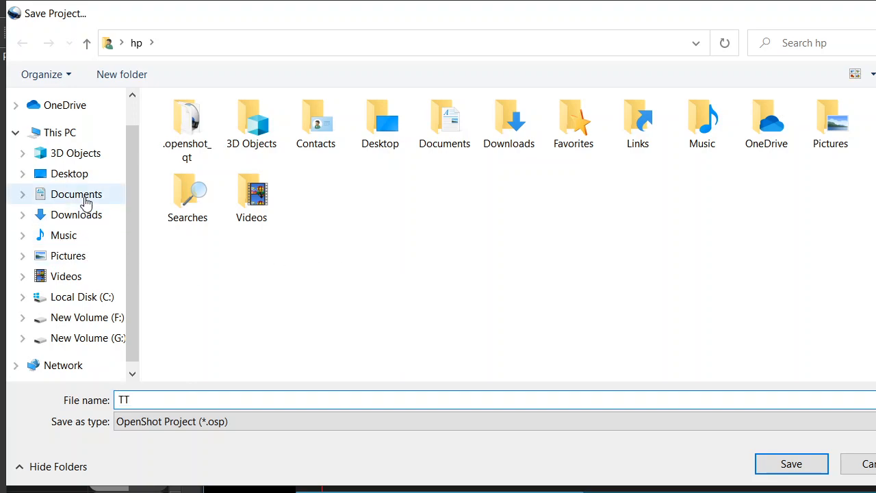
left_click(71, 177)
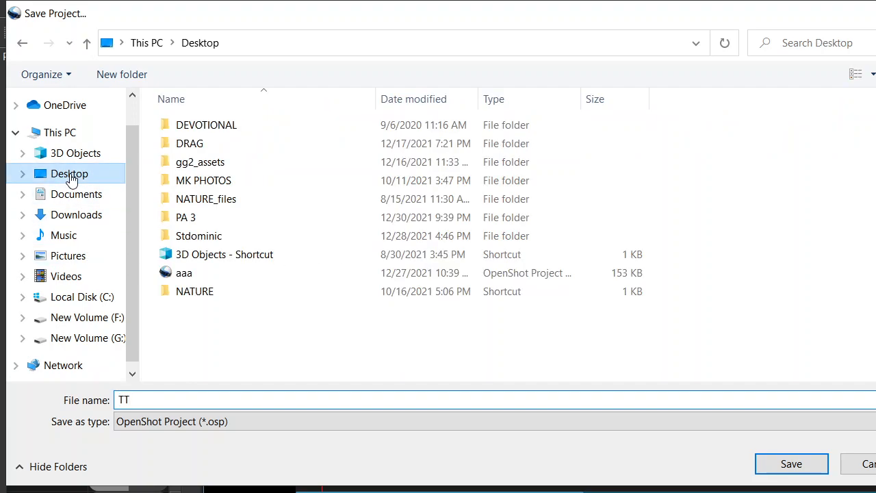
left_click(796, 471)
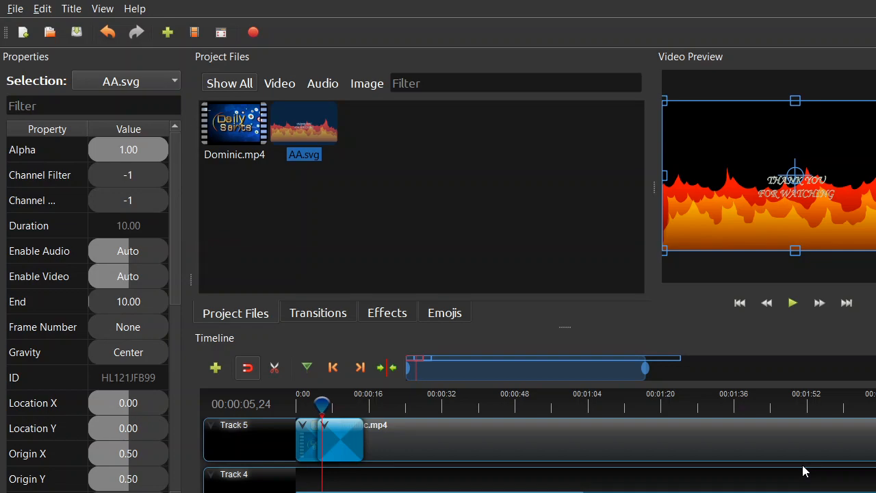
Step: Close the Titles dialog without saving a title and quit this project window, discarding its unsaved changes
key("ctrl+t")
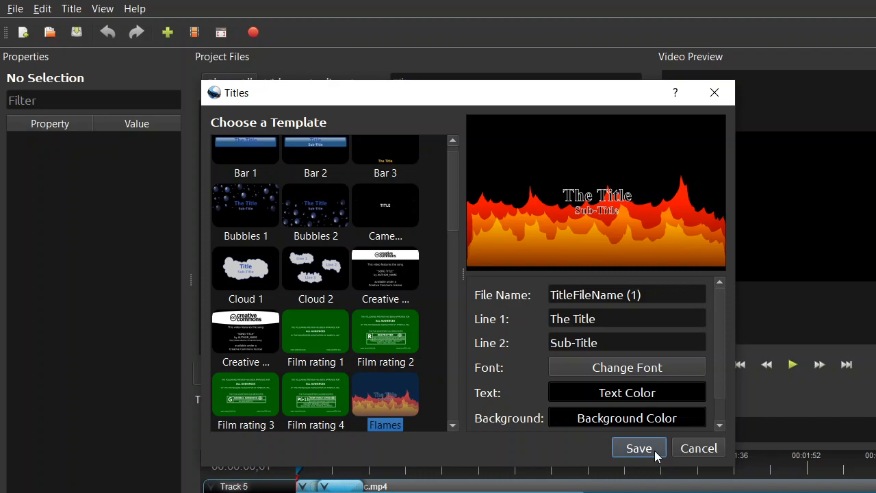
left_click(717, 93)
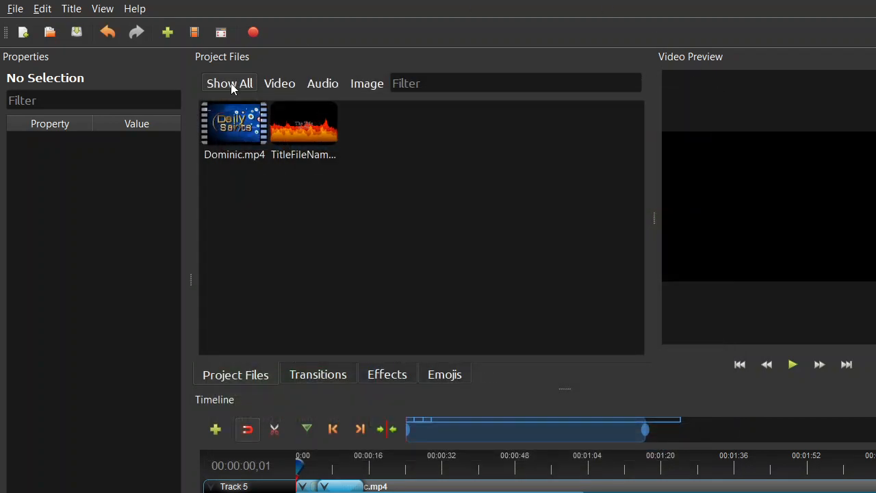
left_click(15, 9)
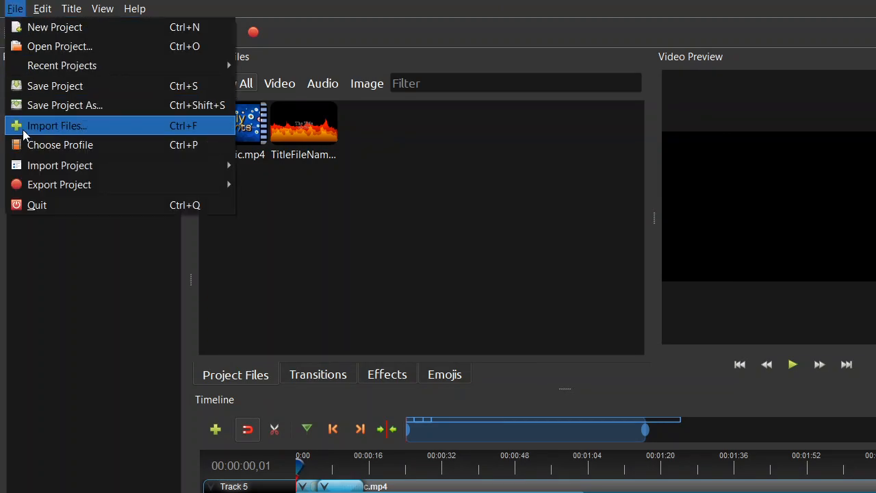
left_click(38, 205)
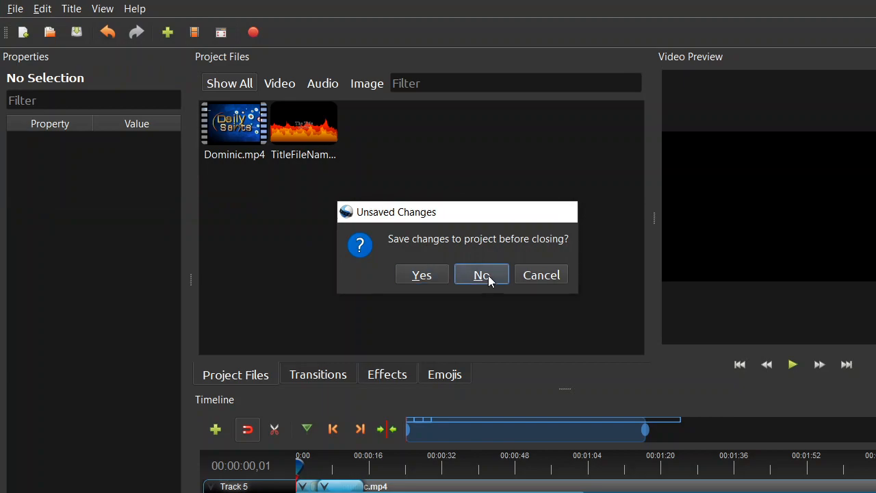
left_click(488, 277)
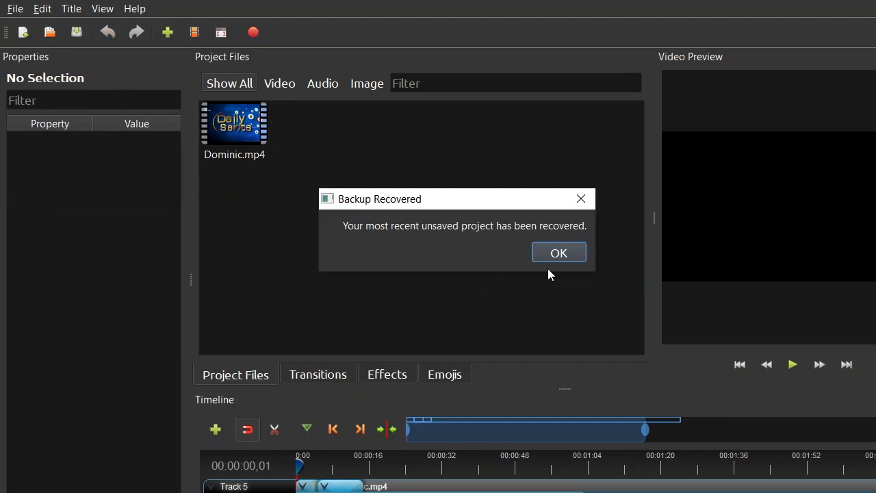
Step: Dismiss the backup recovery notice and quit the remaining project window containing only Dominic.mp4 without saving
left_click(563, 254)
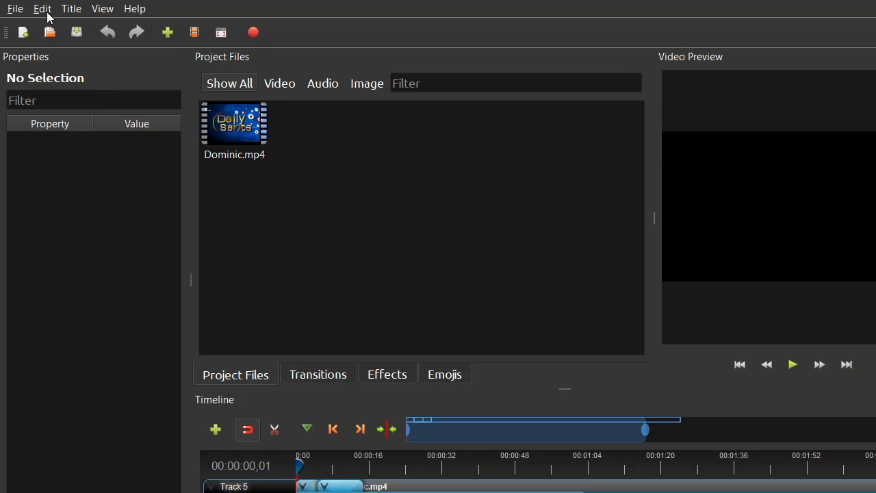
left_click(15, 9)
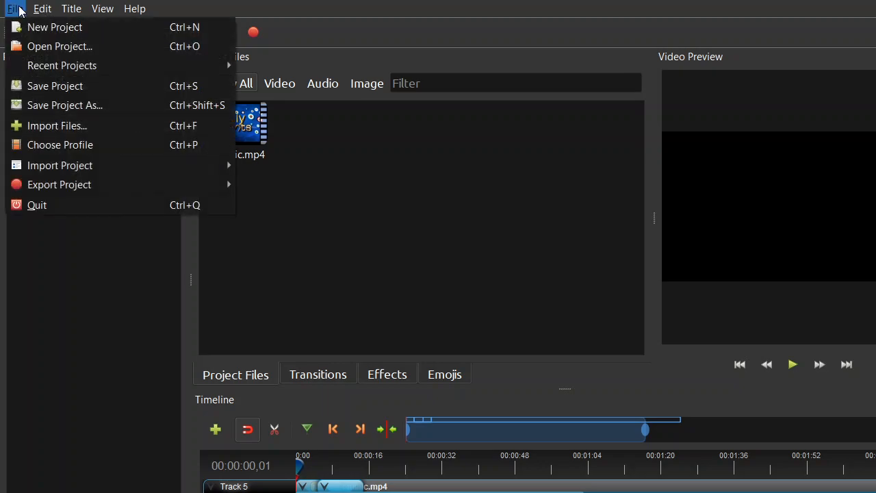
left_click(39, 203)
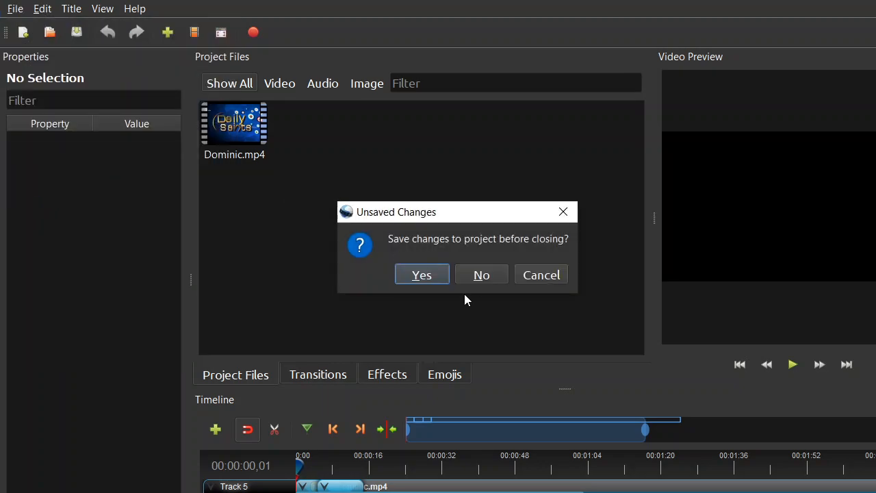
left_click(484, 274)
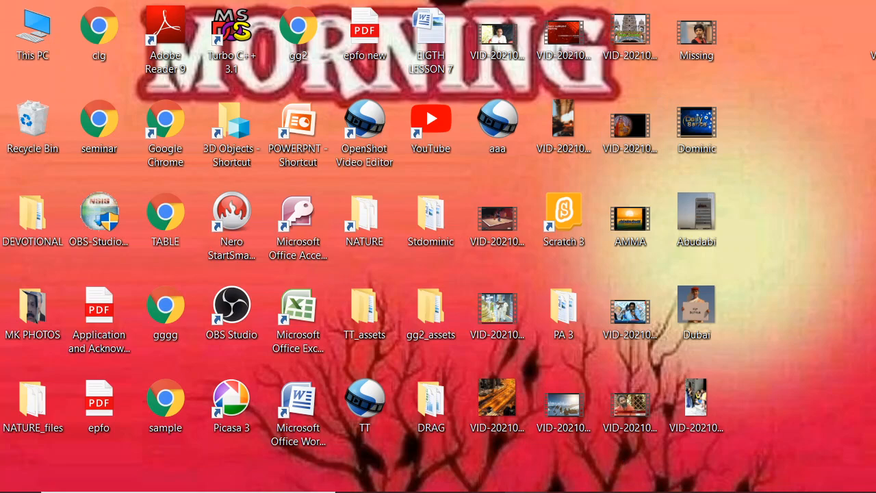
left_click(568, 492)
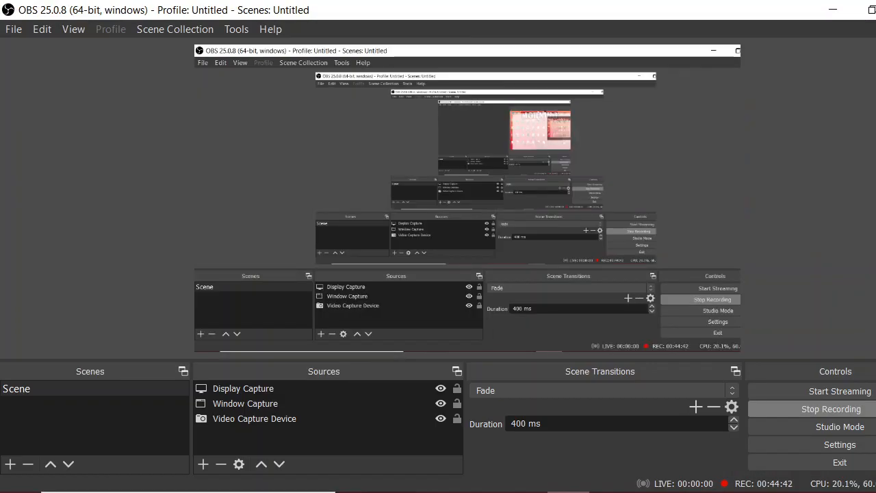